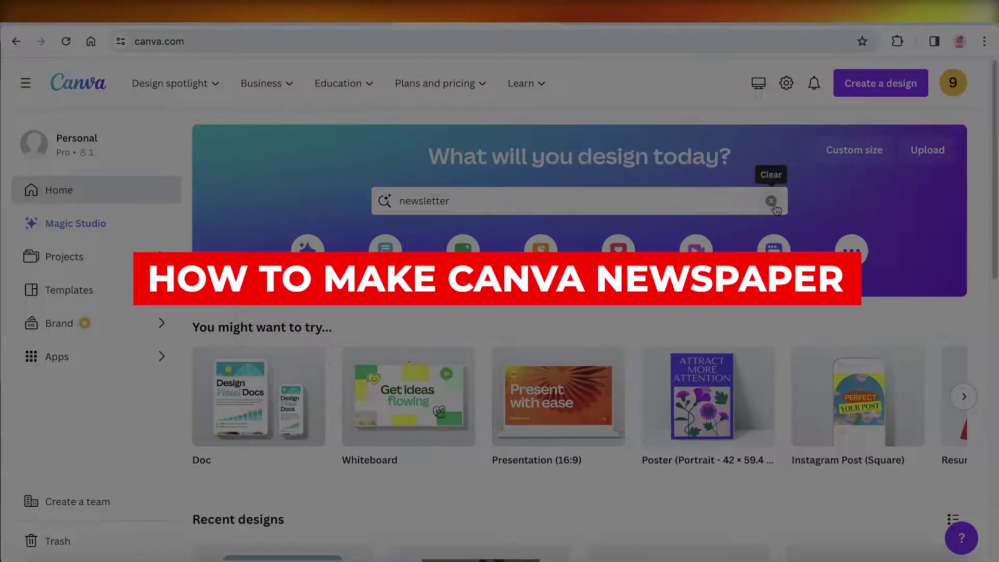
Step: Clear 'newsletter' from the home search bar and dismiss its suggestions
{"action": "left_click", "coordinate": [771, 201]}
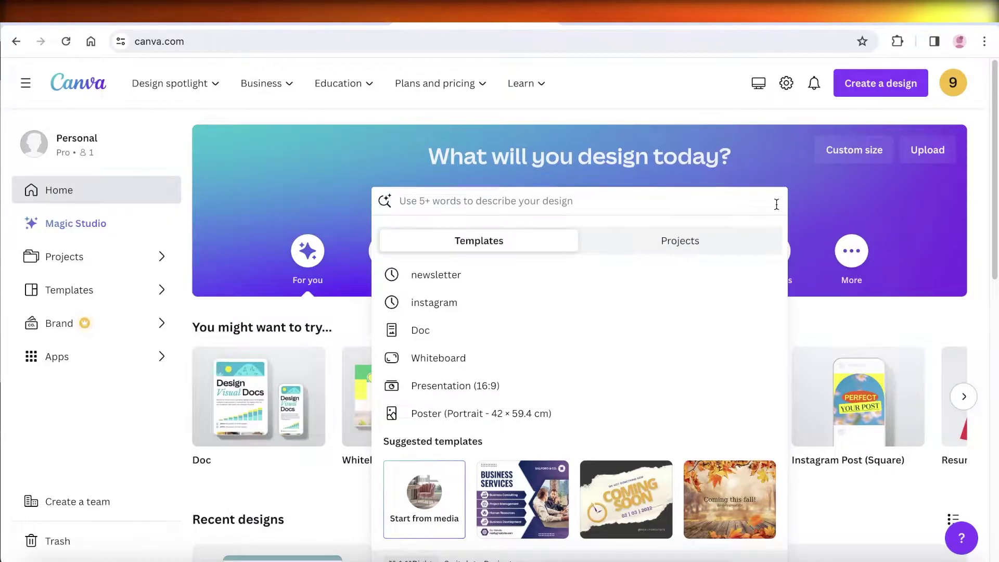
{"action": "left_click", "coordinate": [840, 196]}
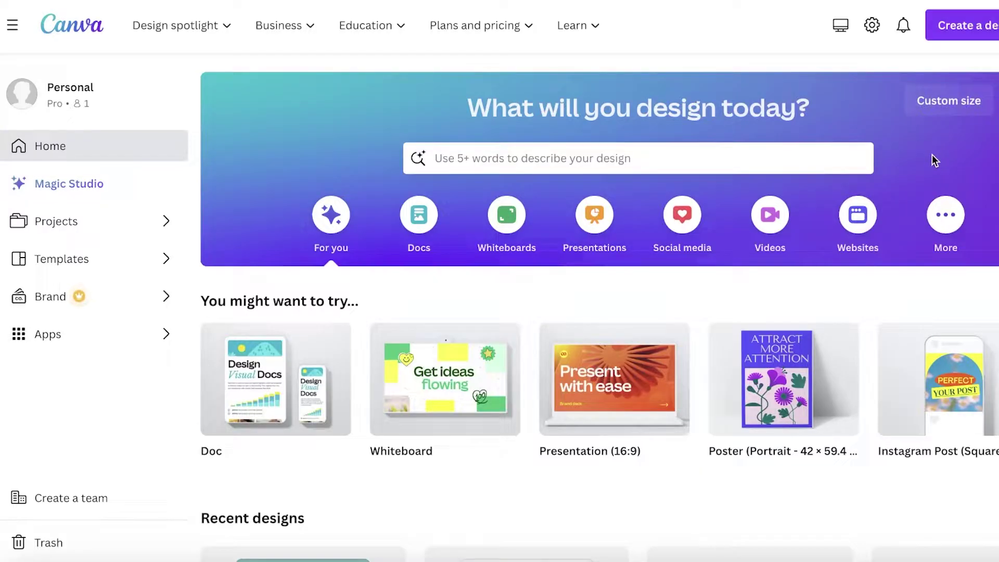
{"action": "scroll", "coordinate": [935, 156], "scroll_direction": "down", "scroll_amount": 1}
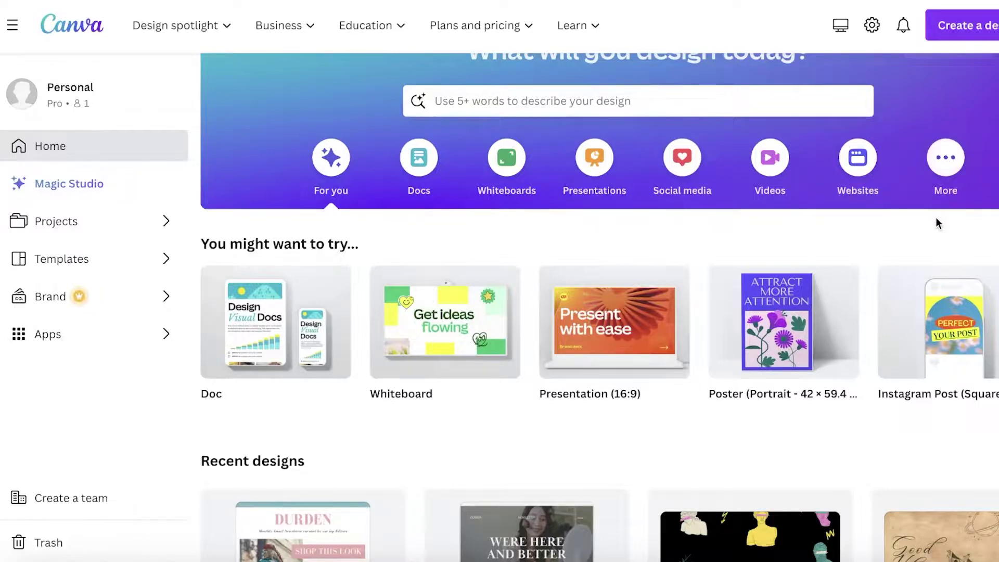
{"action": "scroll", "coordinate": [939, 221], "scroll_direction": "up", "scroll_amount": 1}
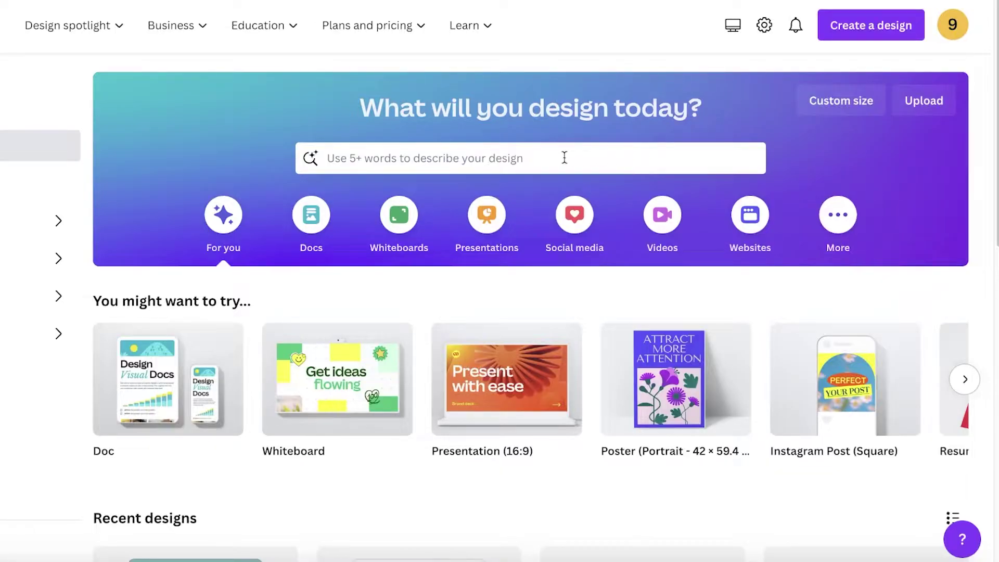
Step: Search the templates for 'newspaper' and pick the 'newspaper' suggestion
{"action": "left_click", "coordinate": [540, 156]}
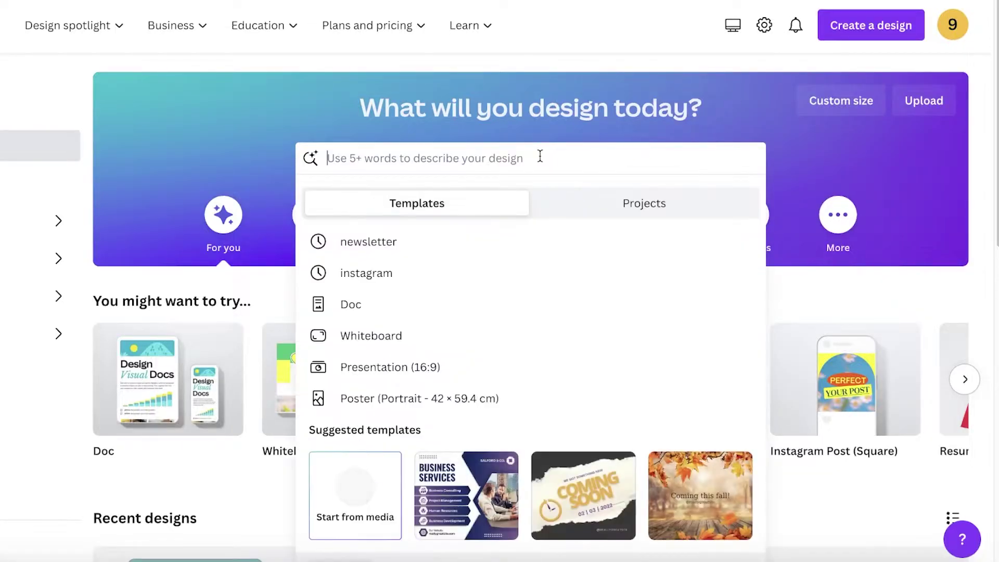
{"action": "type", "text": "newspaper"}
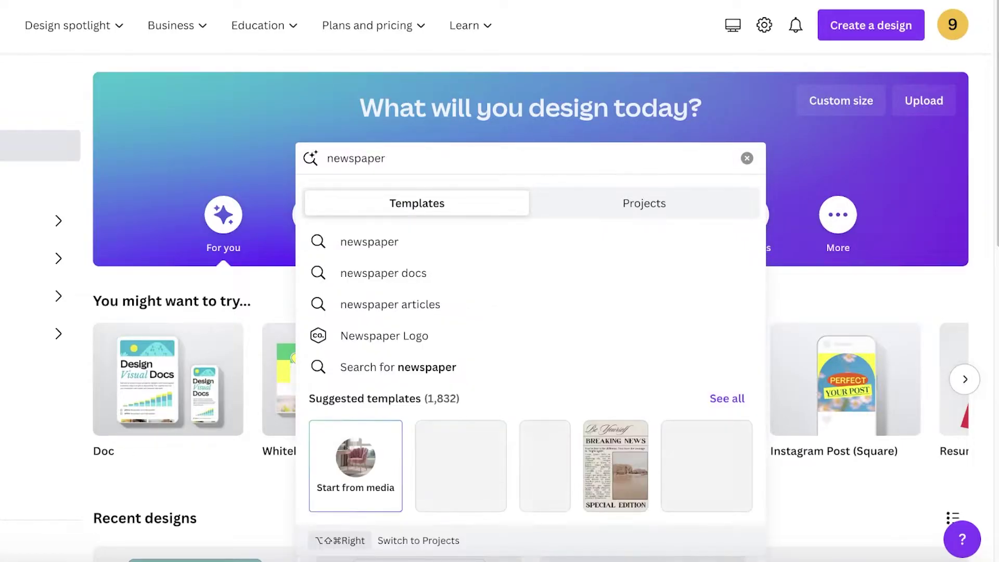
{"action": "left_click", "coordinate": [478, 242]}
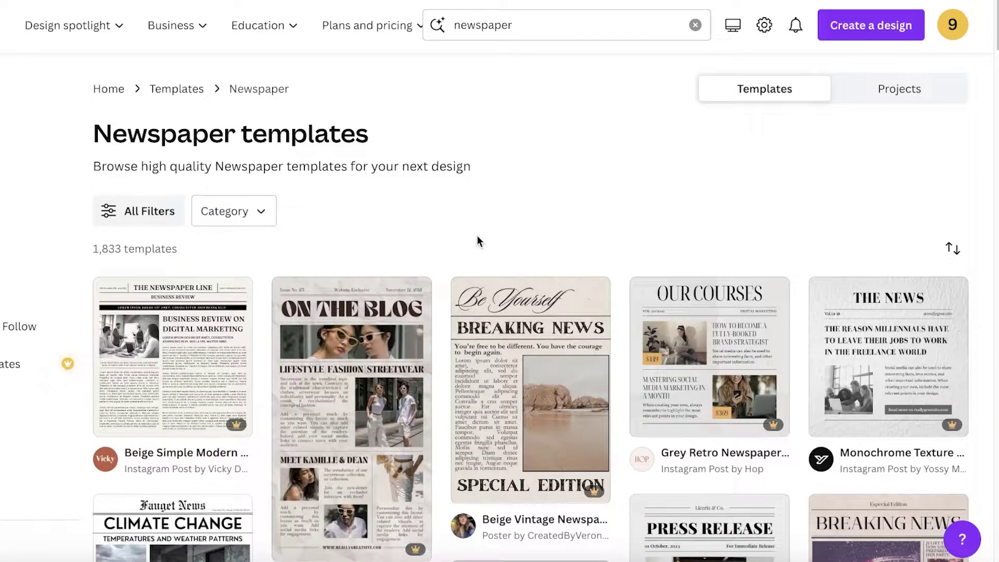
Step: Browse the 1,833 newspaper template results, including Breaking News and magazine-cover designs
{"action": "scroll", "coordinate": [341, 287], "scroll_direction": "down", "scroll_amount": 4}
{"action": "scroll", "coordinate": [536, 347], "scroll_direction": "down", "scroll_amount": 2}
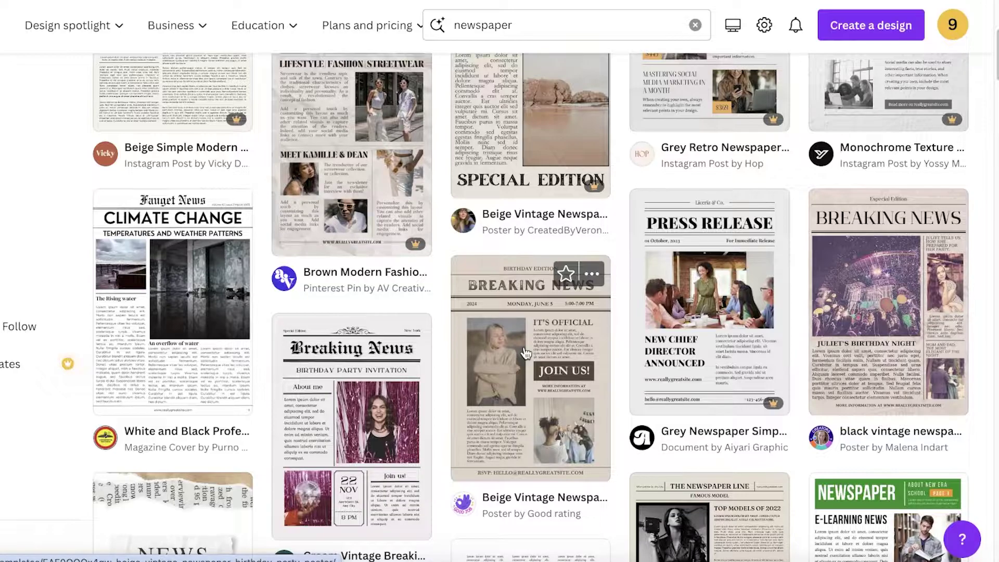
{"action": "scroll", "coordinate": [529, 354], "scroll_direction": "down", "scroll_amount": 2}
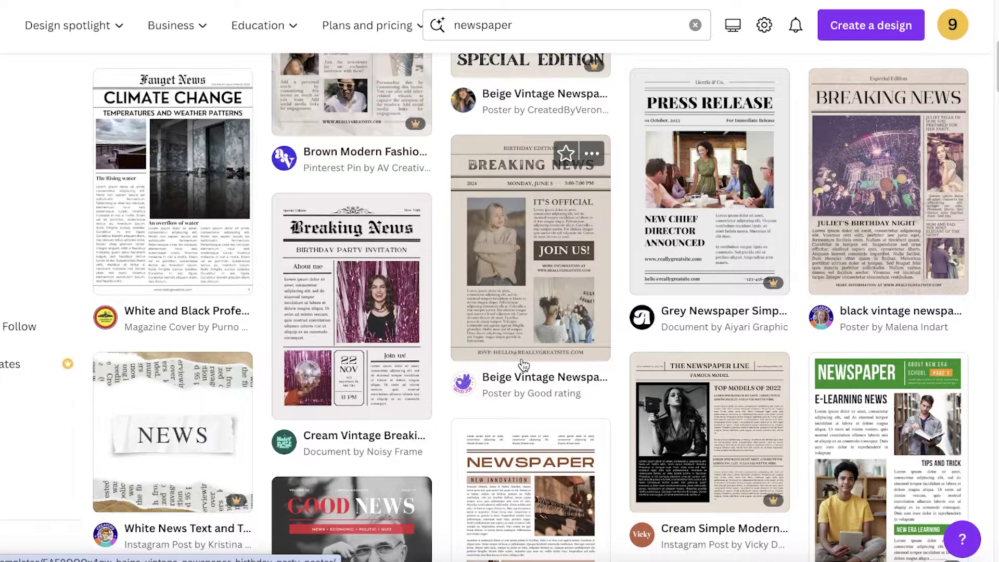
{"action": "scroll", "coordinate": [523, 364], "scroll_direction": "up", "scroll_amount": 5}
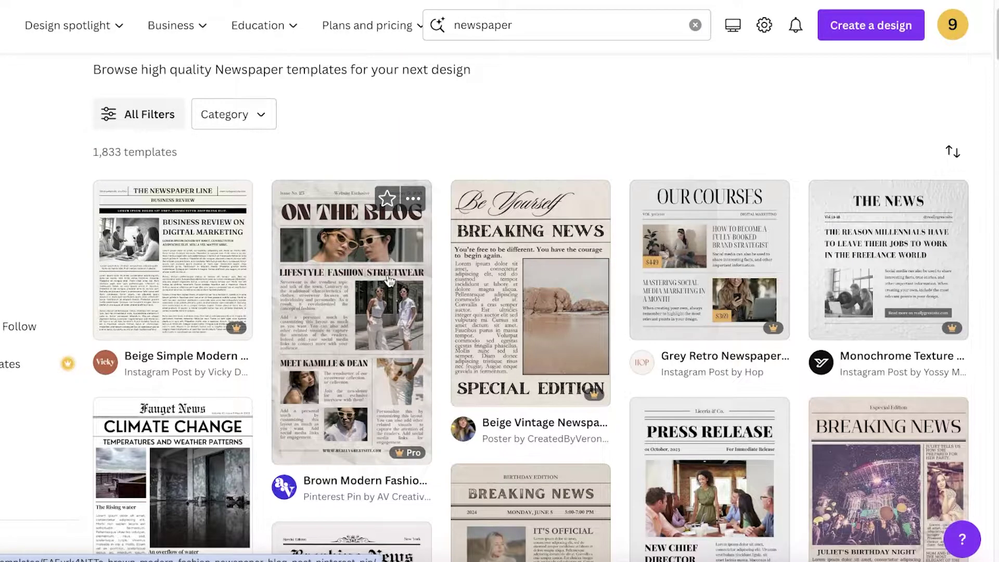
{"action": "scroll", "coordinate": [753, 286], "scroll_direction": "down", "scroll_amount": 15}
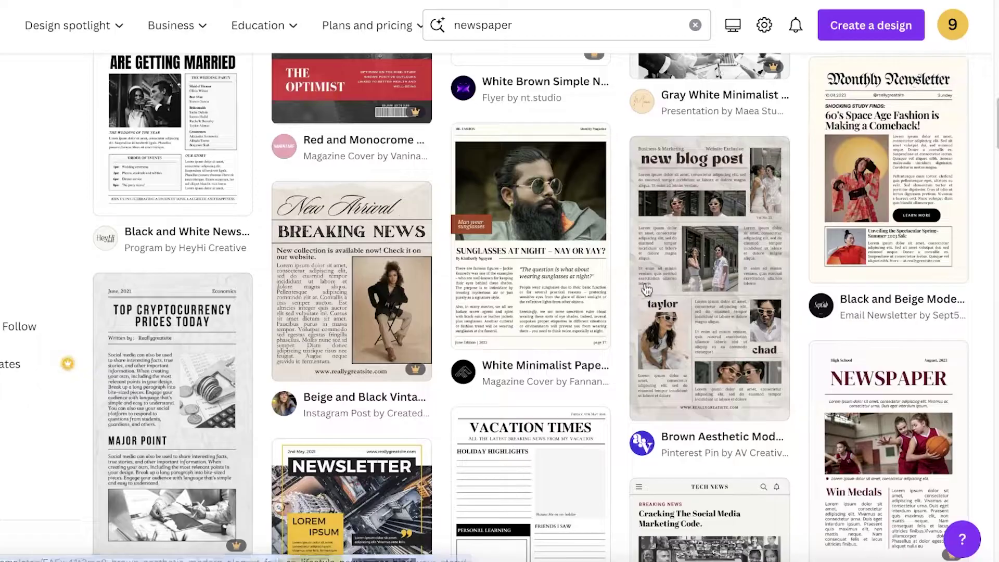
{"action": "mouse_move", "coordinate": [669, 286]}
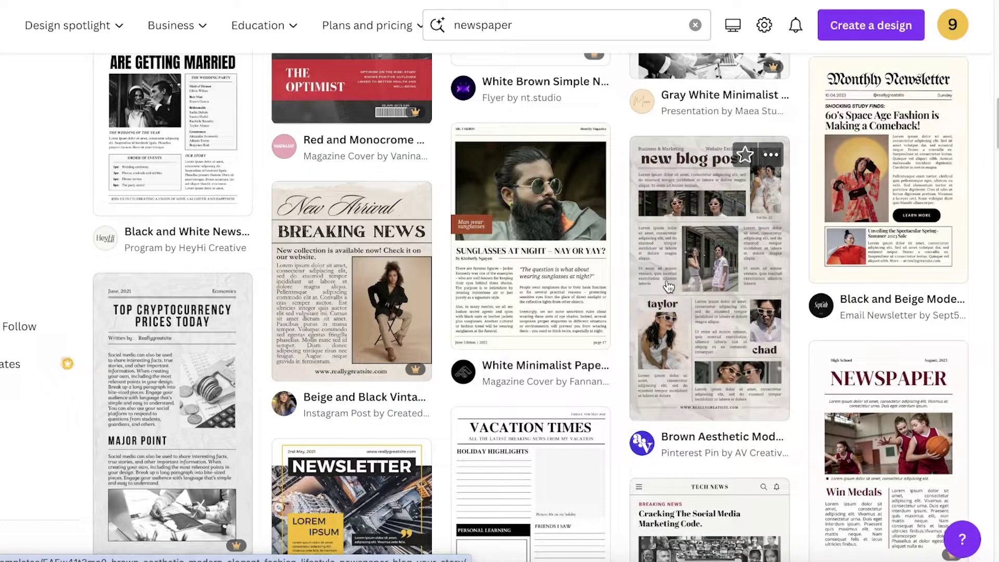
{"action": "scroll", "coordinate": [911, 156], "scroll_direction": "down", "scroll_amount": 3}
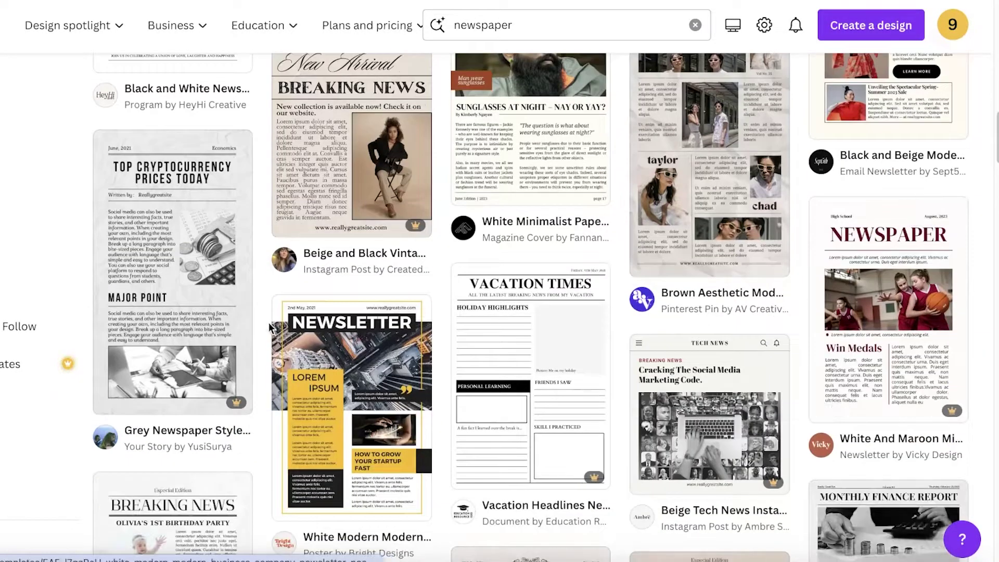
{"action": "mouse_move", "coordinate": [143, 255]}
{"action": "scroll", "coordinate": [156, 251], "scroll_direction": "down", "scroll_amount": 6}
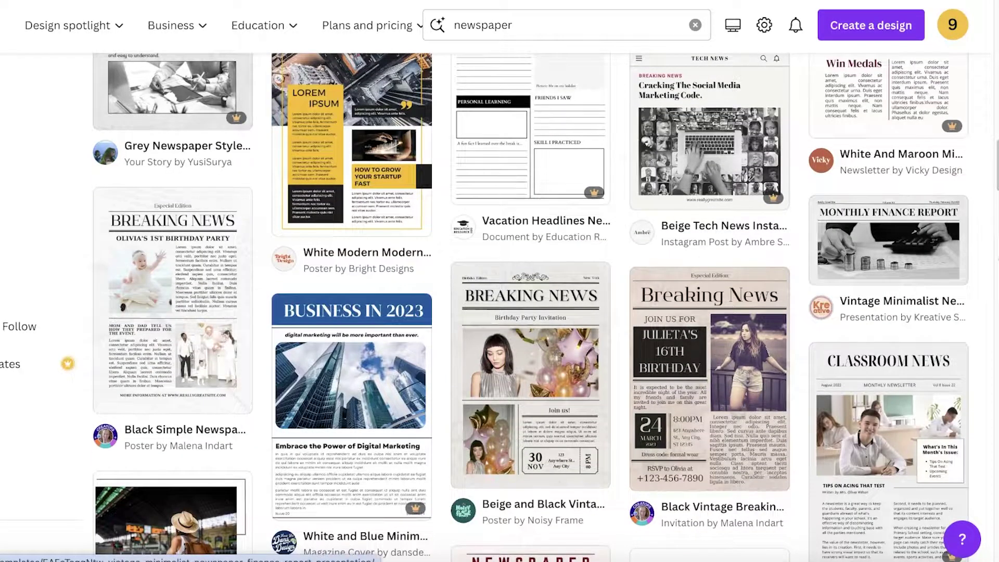
{"action": "scroll", "coordinate": [250, 266], "scroll_direction": "down", "scroll_amount": 7}
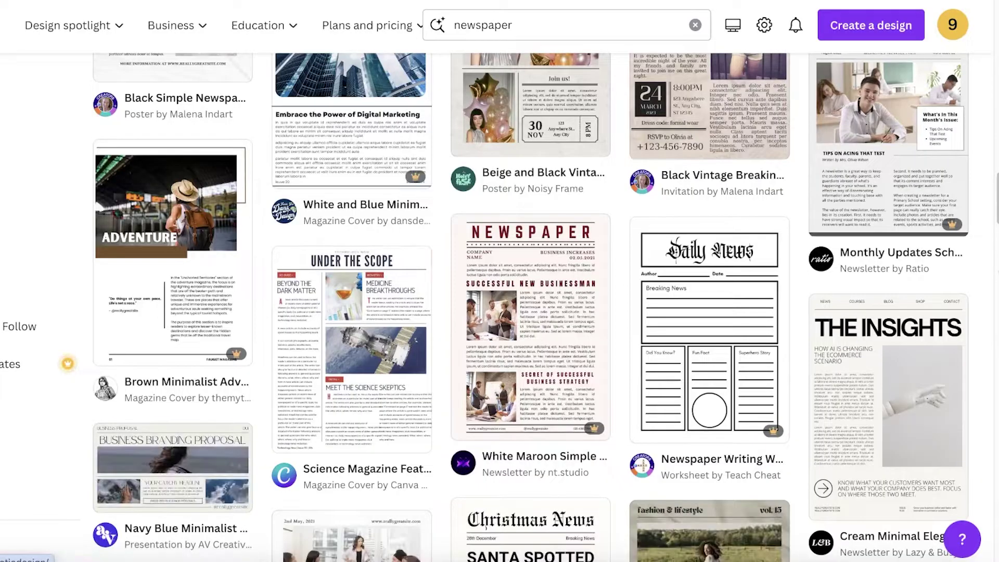
{"action": "scroll", "coordinate": [395, 344], "scroll_direction": "down", "scroll_amount": 4}
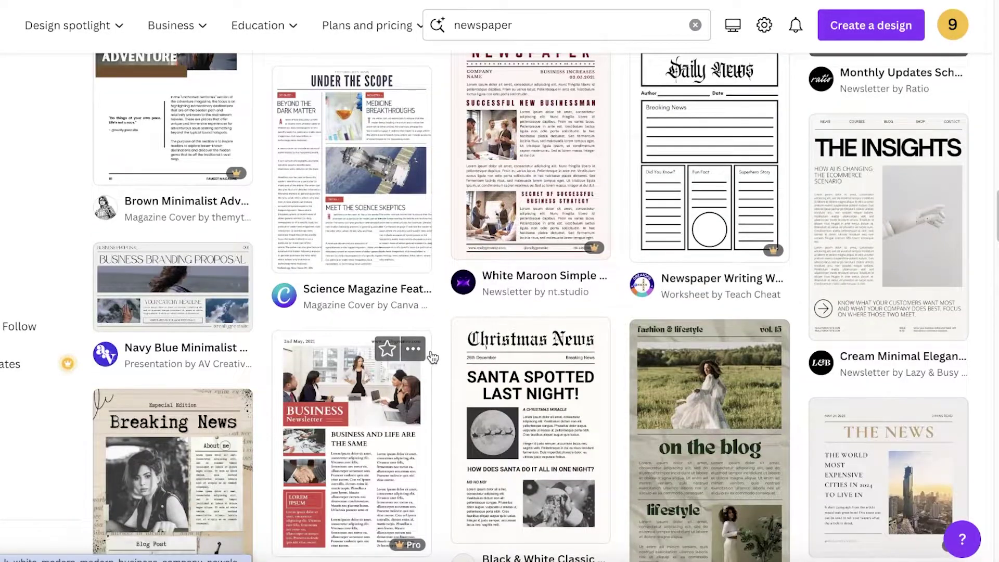
{"action": "scroll", "coordinate": [434, 354], "scroll_direction": "down", "scroll_amount": 15}
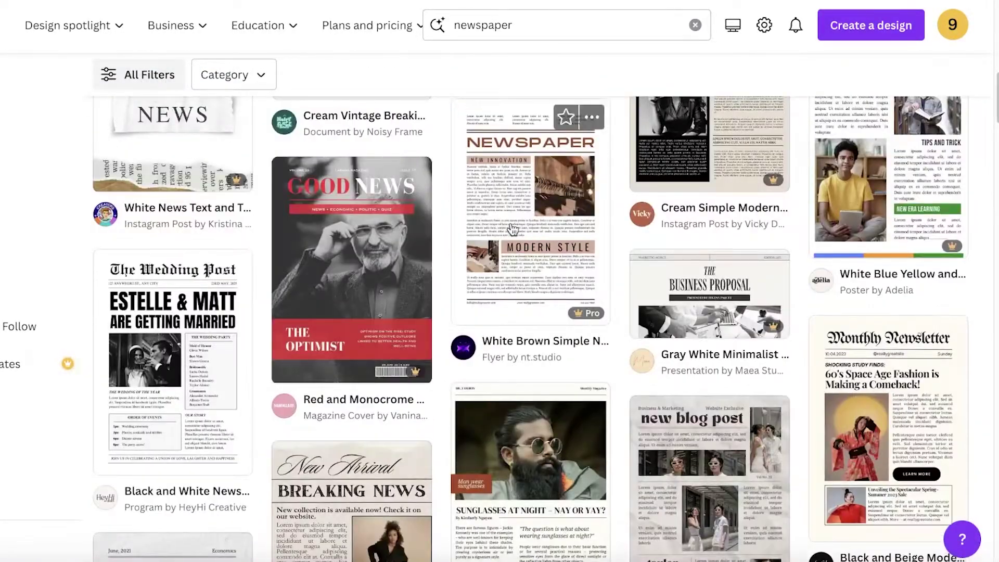
{"action": "scroll", "coordinate": [513, 229], "scroll_direction": "up", "scroll_amount": 5}
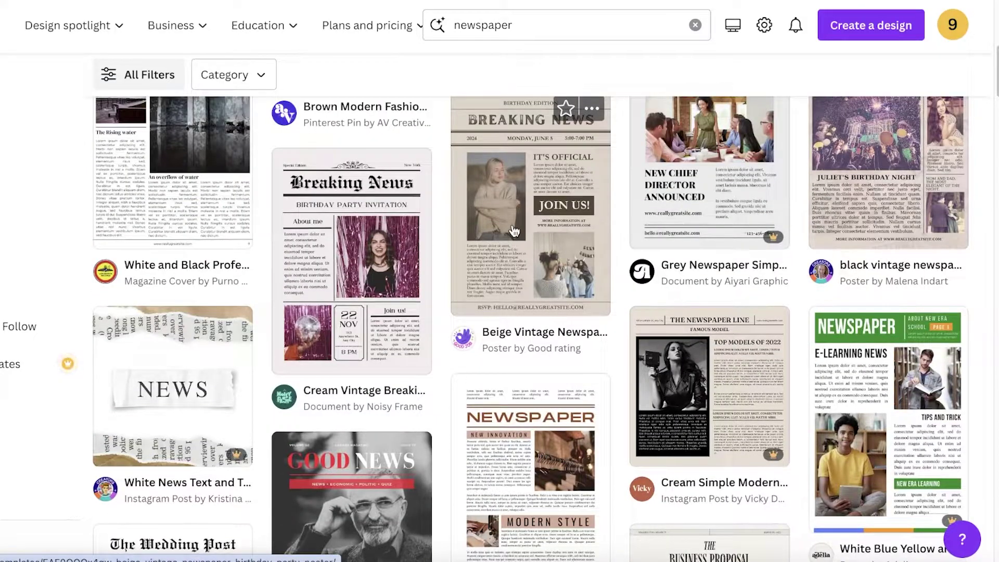
{"action": "scroll", "coordinate": [514, 231], "scroll_direction": "up", "scroll_amount": 7}
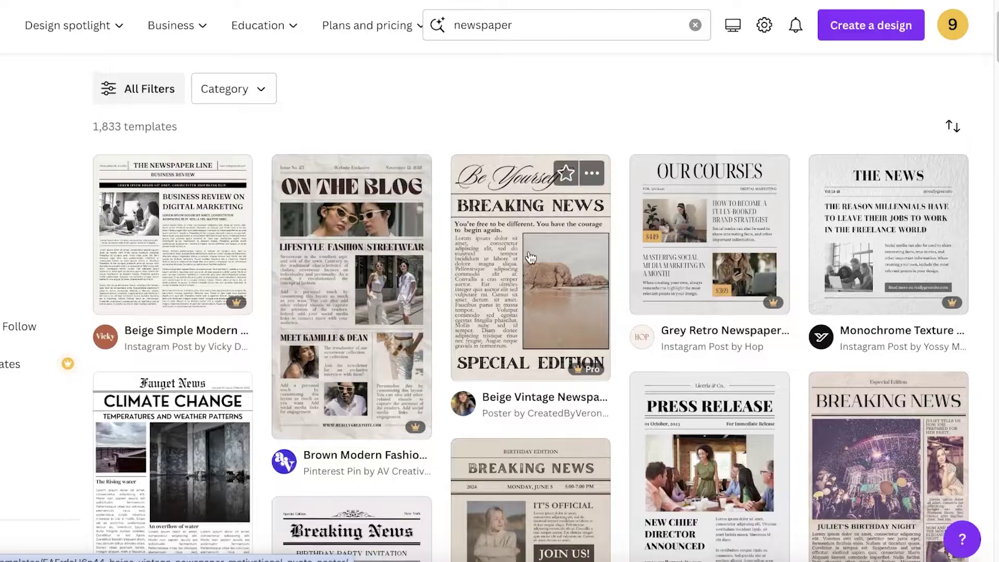
{"action": "scroll", "coordinate": [530, 257], "scroll_direction": "down", "scroll_amount": 15}
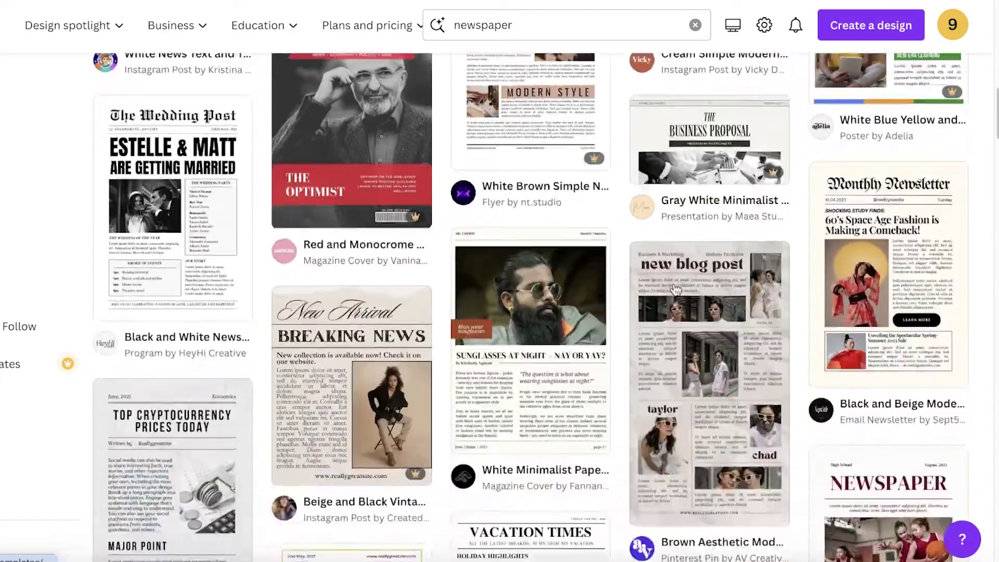
Step: Open the Brown Aesthetic fashion newspaper template as an editable copy
{"action": "left_click", "coordinate": [676, 284]}
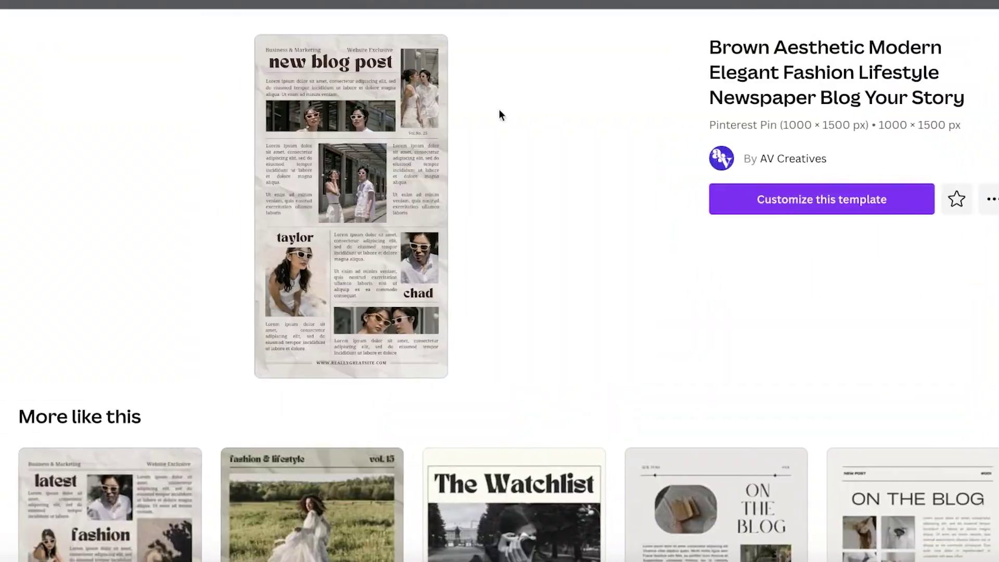
{"action": "left_click", "coordinate": [844, 208]}
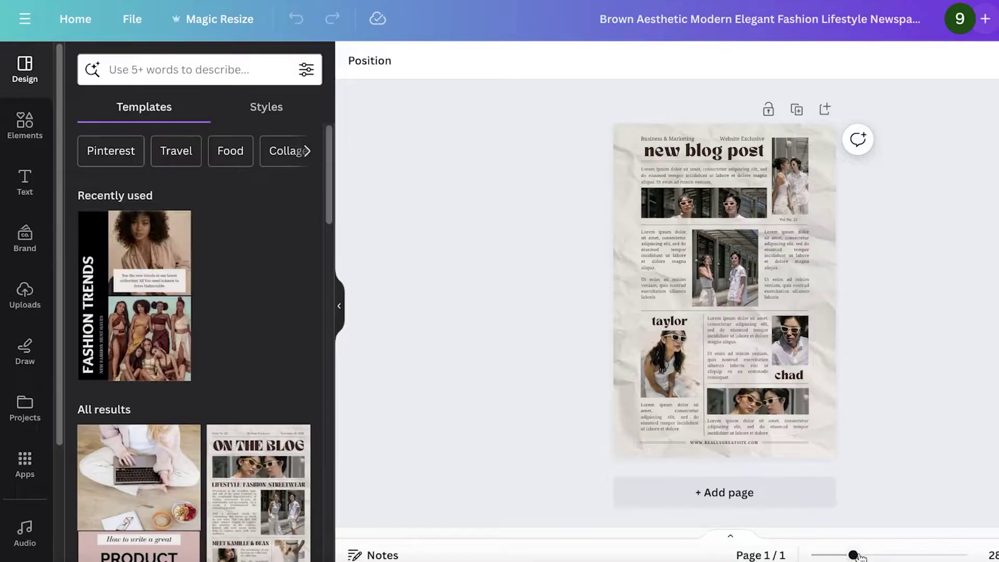
{"action": "left_click_drag", "start_coordinate": [853, 555], "coordinate": [884, 554]}
{"action": "scroll", "coordinate": [944, 340], "scroll_direction": "up", "scroll_amount": 3}
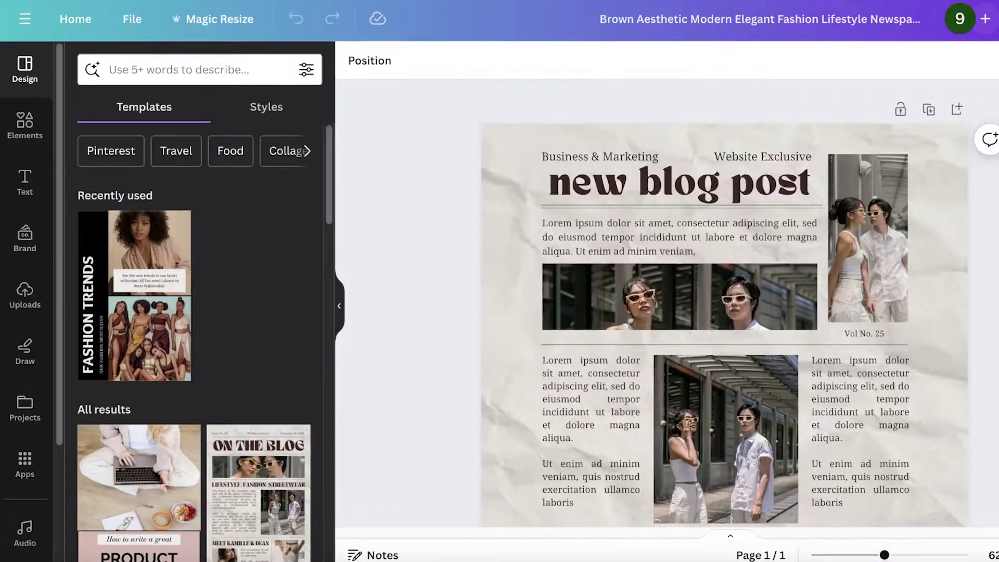
{"action": "left_click", "coordinate": [965, 235]}
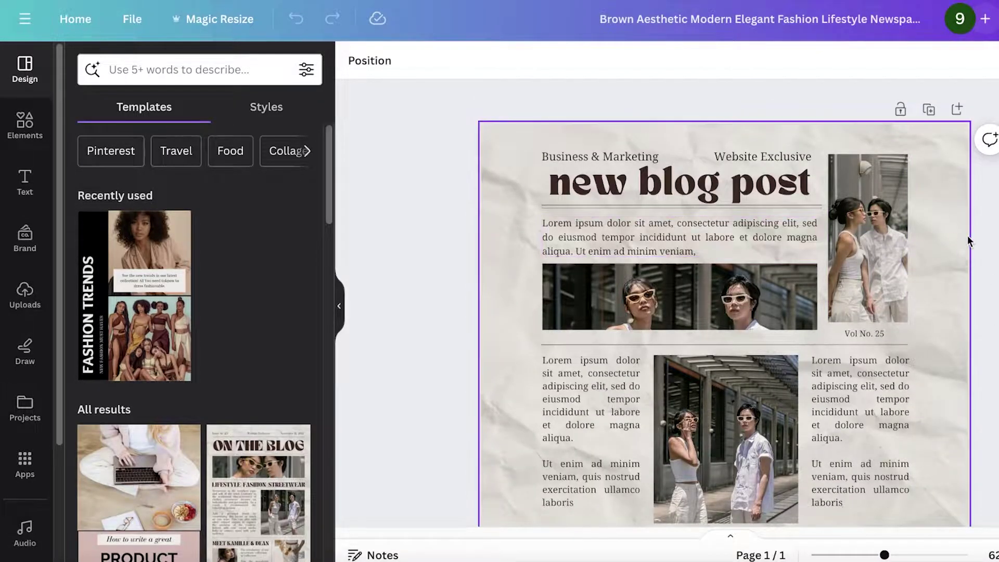
{"action": "left_click_drag", "start_coordinate": [887, 555], "coordinate": [850, 555]}
Step: Add a blank second page below the 'new blog post' front page
{"action": "left_click", "coordinate": [728, 479]}
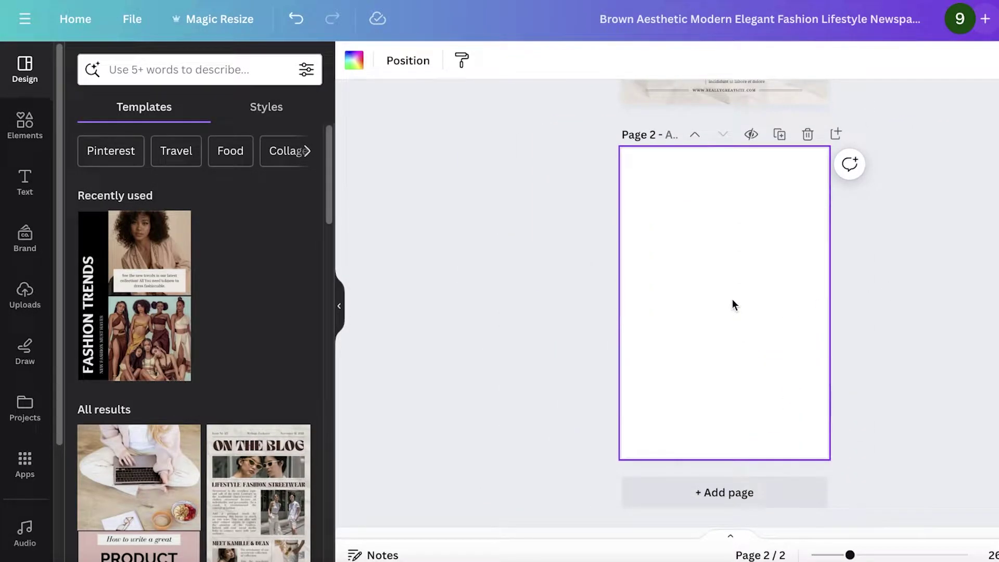
{"action": "scroll", "coordinate": [754, 292], "scroll_direction": "up", "scroll_amount": 5}
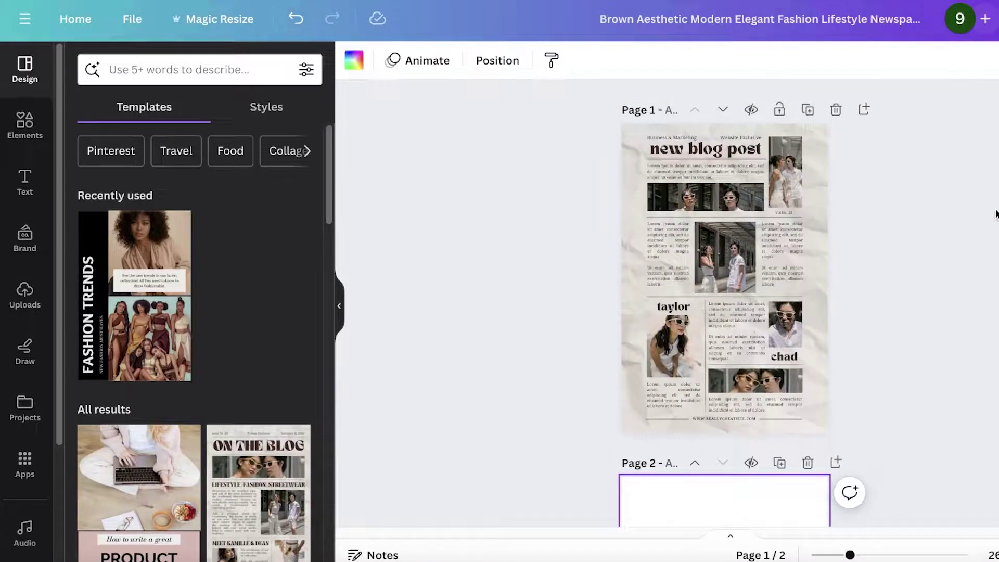
{"action": "left_click", "coordinate": [869, 556]}
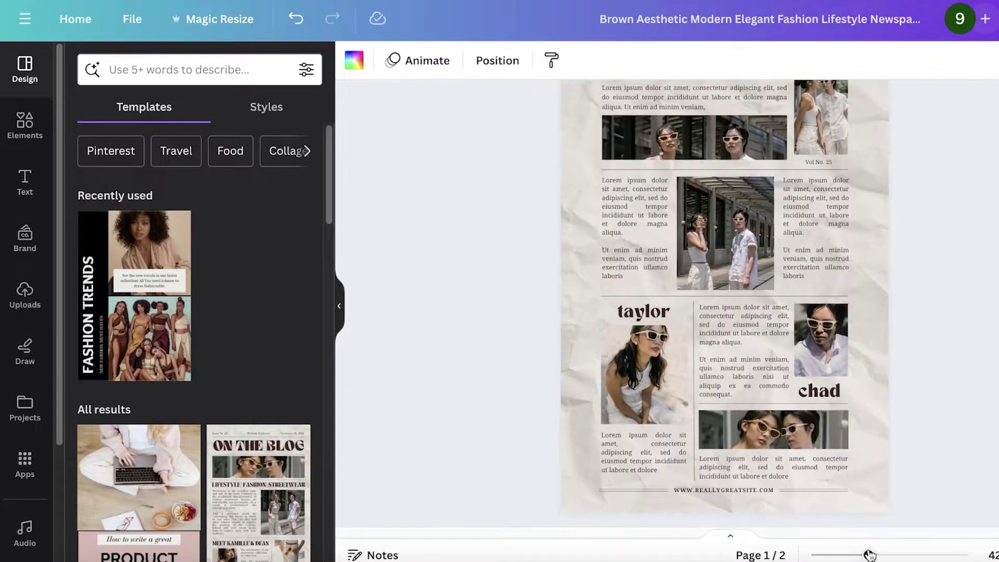
{"action": "scroll", "coordinate": [674, 136], "scroll_direction": "up", "scroll_amount": 2}
Step: Clear the Business & Marketing kicker and retype the headline as 'durden new drop?' on one line
{"action": "scroll", "coordinate": [674, 136], "scroll_direction": "up", "scroll_amount": 1}
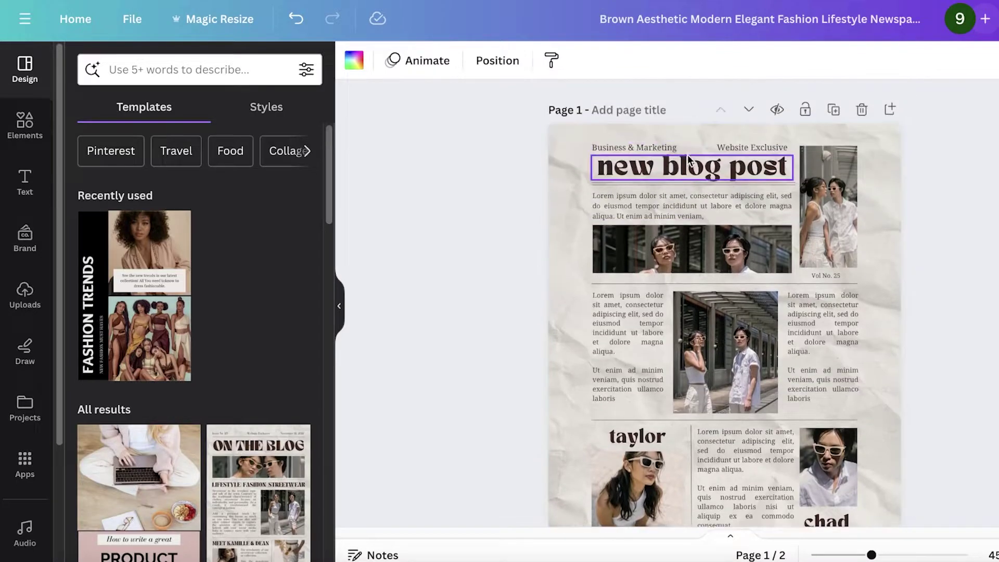
{"action": "left_click", "coordinate": [676, 165]}
{"action": "left_click", "coordinate": [671, 146]}
{"action": "double_click", "coordinate": [672, 146]}
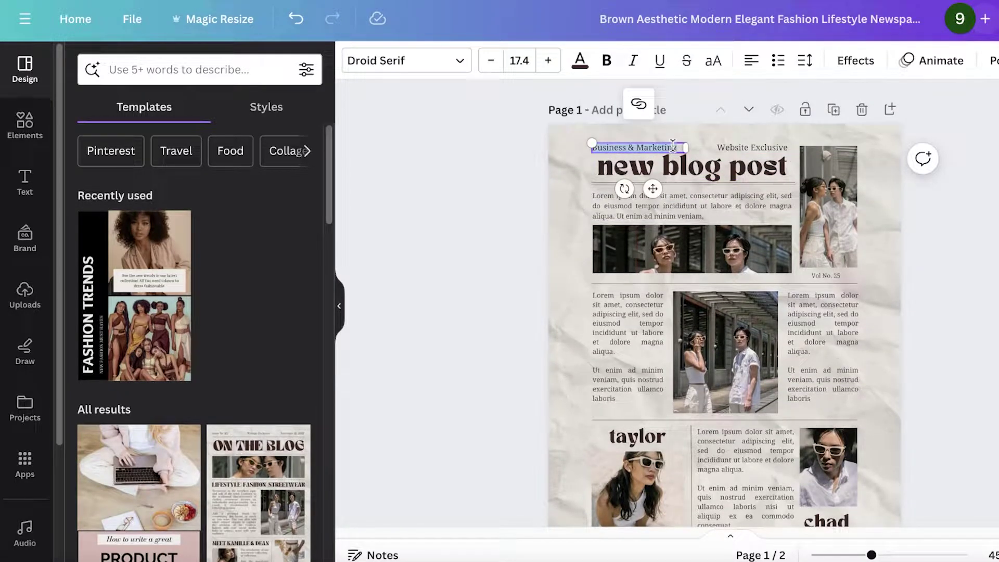
{"action": "key", "text": "BackSpace"}
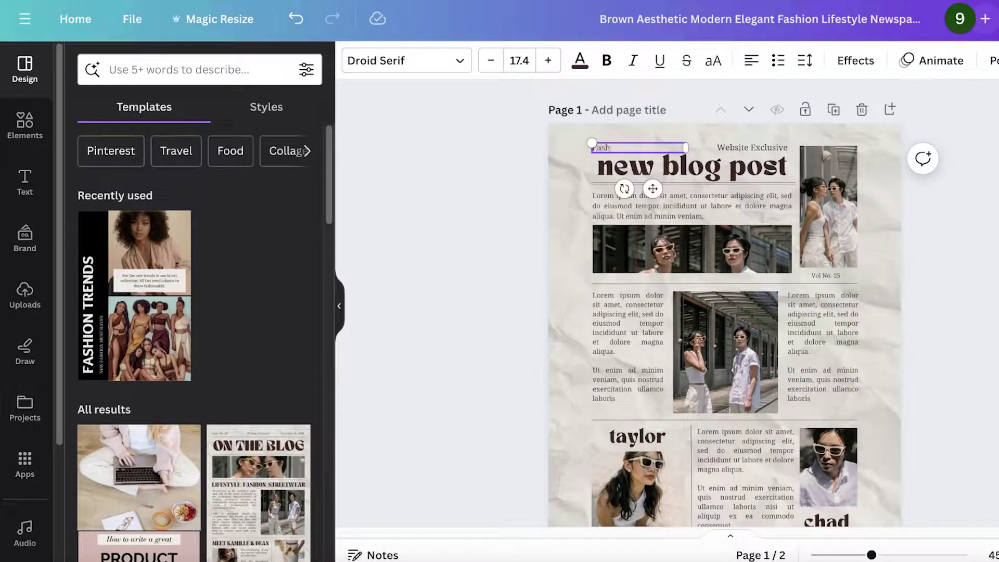
{"action": "left_click", "coordinate": [747, 156]}
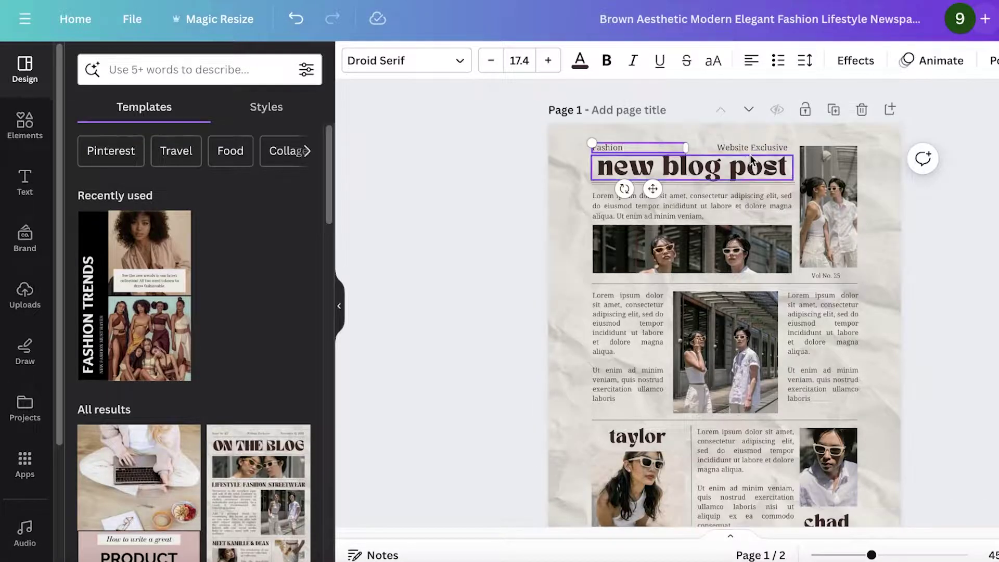
{"action": "double_click", "coordinate": [747, 156]}
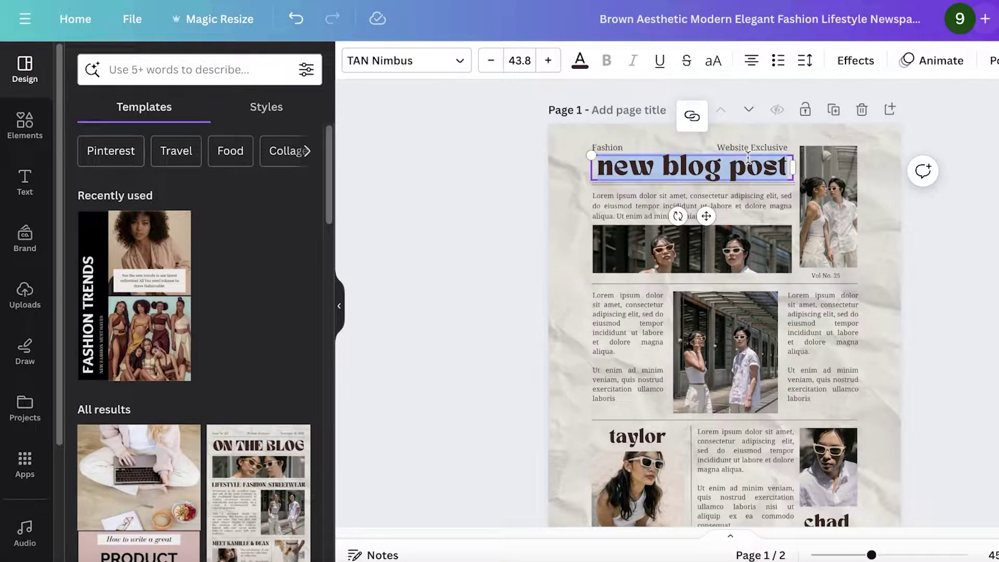
{"action": "type", "text": "durden new"}
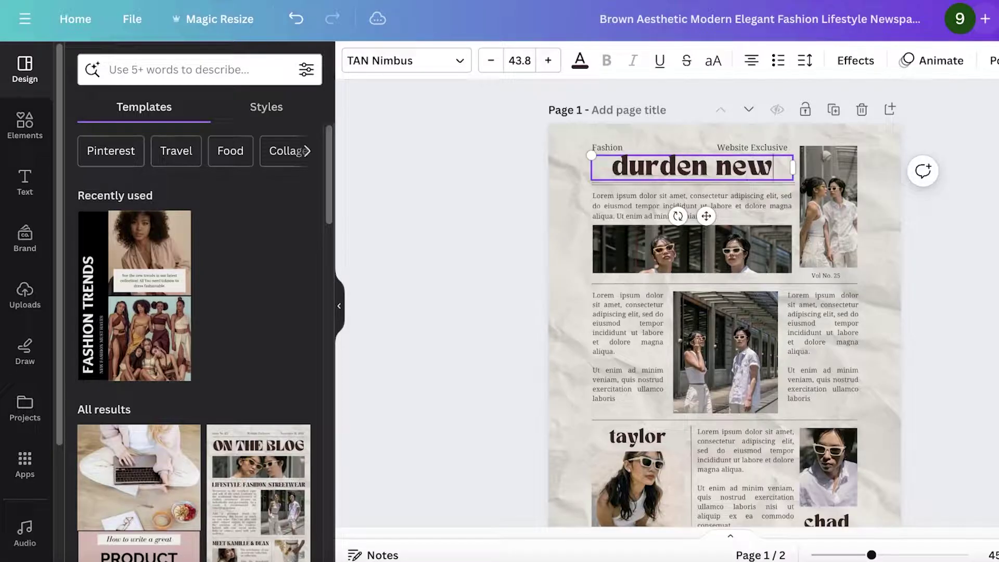
{"action": "type", "text": " drop?"}
{"action": "left_click_drag", "start_coordinate": [793, 177], "coordinate": [754, 165]}
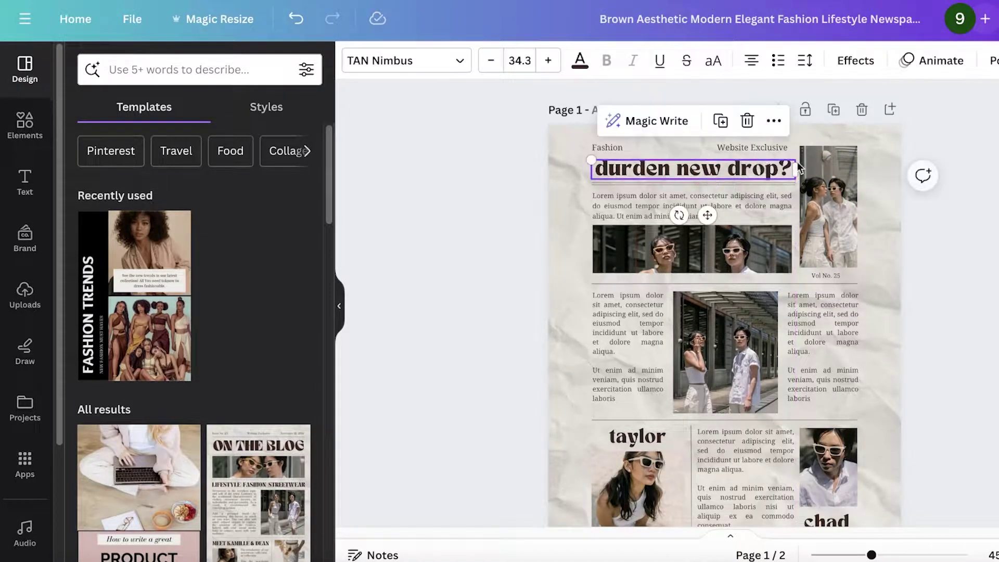
{"action": "left_click", "coordinate": [959, 196]}
Step: Delete the tall photo beside the headline, then undo removing the photo strip
{"action": "left_click", "coordinate": [726, 194]}
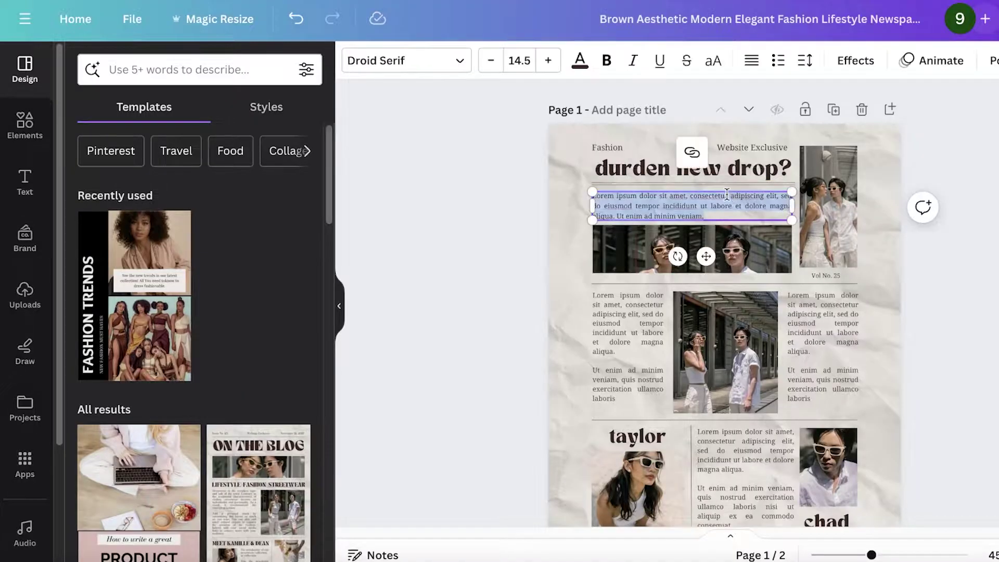
{"action": "left_click", "coordinate": [811, 203]}
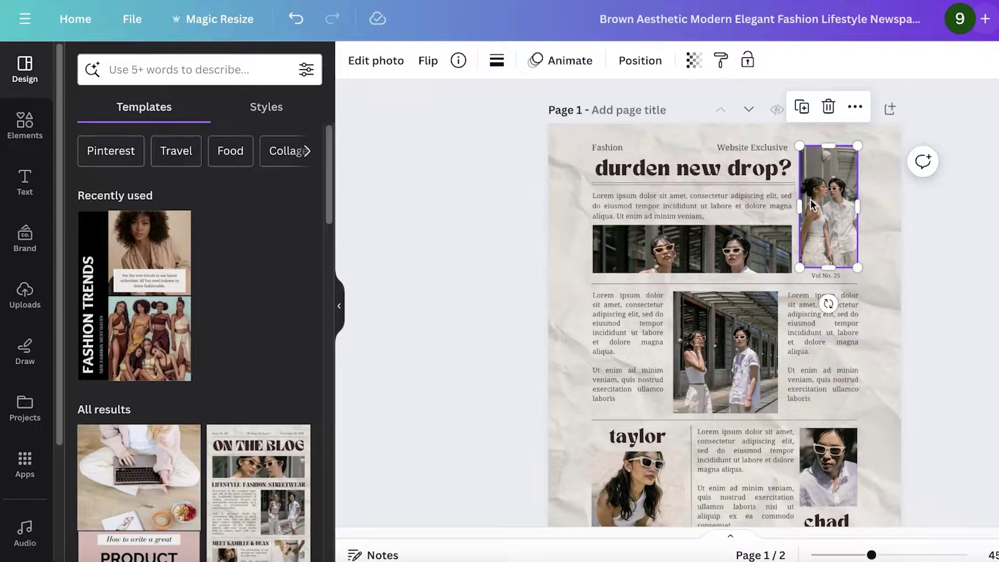
{"action": "key", "text": "Delete"}
{"action": "left_click", "coordinate": [738, 251]}
{"action": "key", "text": "Delete"}
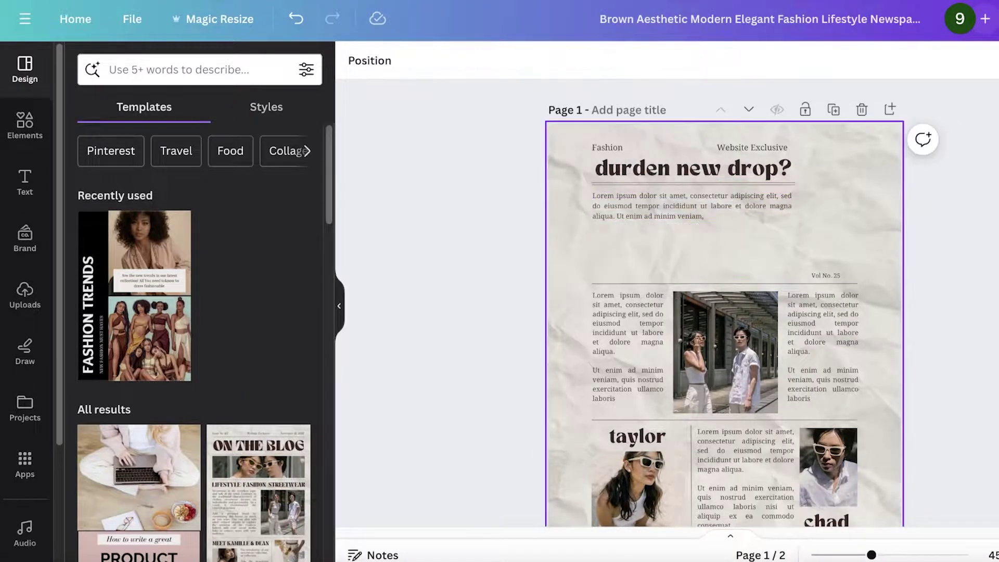
{"action": "left_click", "coordinate": [295, 19]}
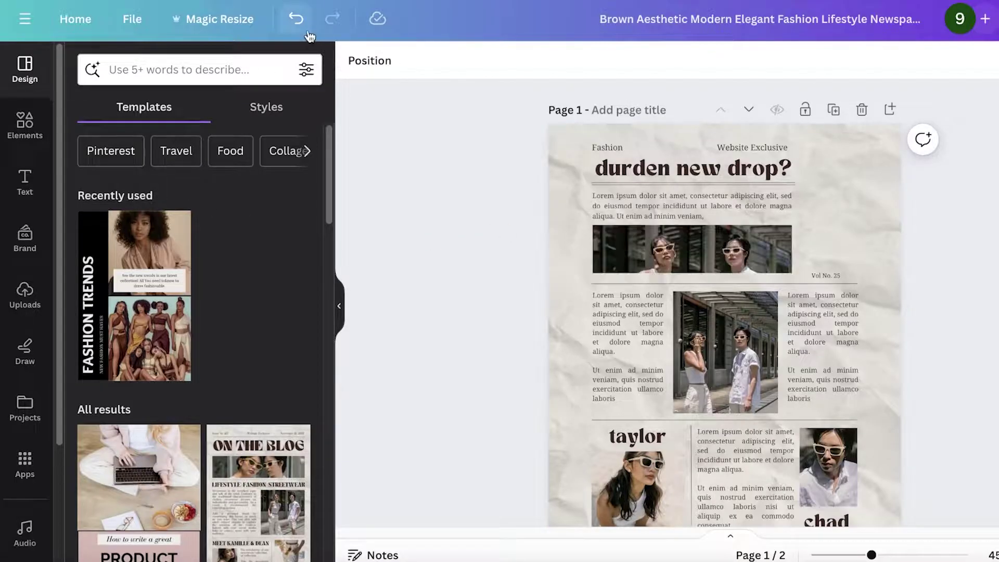
{"action": "scroll", "coordinate": [708, 216], "scroll_direction": "down", "scroll_amount": 5}
Step: Start a new design from the Brown Modern Fashion Pinterest Pin template with its 'ON THE BLOG' page
{"action": "scroll", "coordinate": [708, 211], "scroll_direction": "down", "scroll_amount": 5}
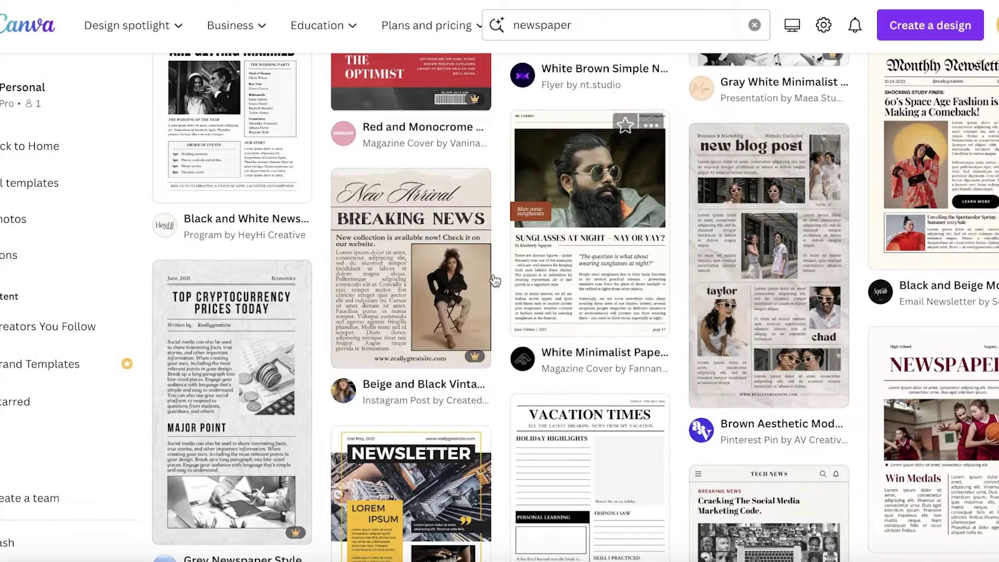
{"action": "scroll", "coordinate": [495, 279], "scroll_direction": "up", "scroll_amount": 10}
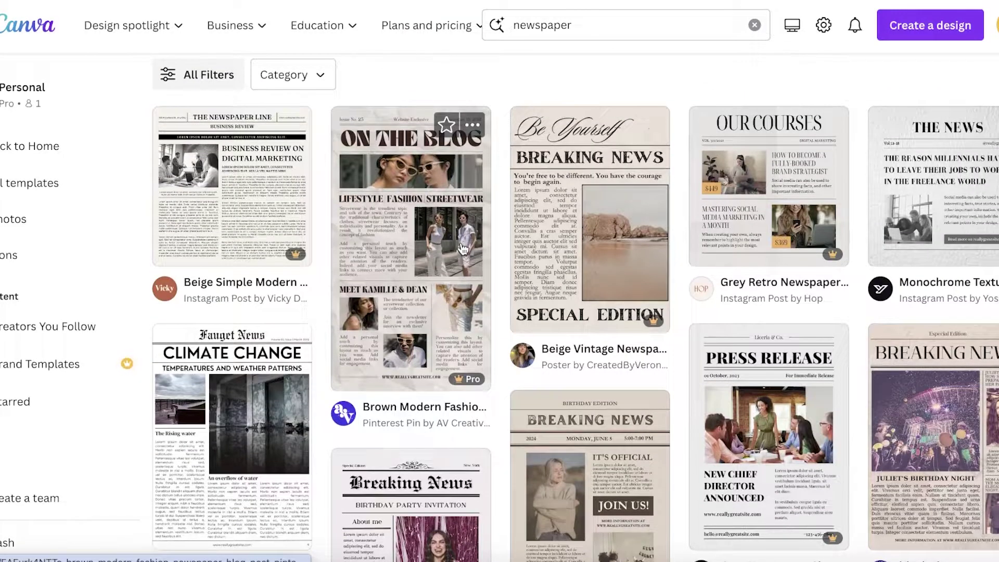
{"action": "left_click", "coordinate": [460, 242]}
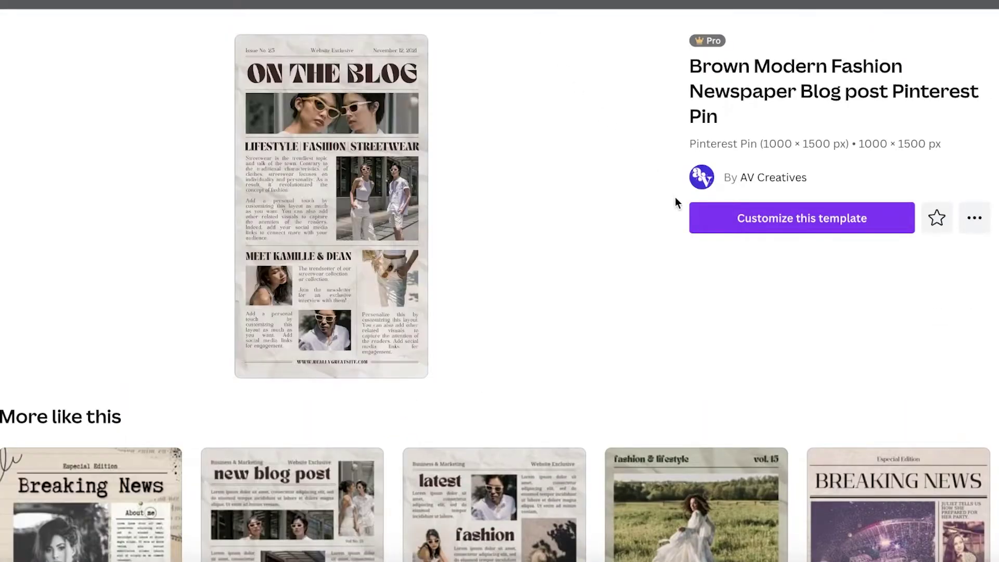
{"action": "left_click", "coordinate": [725, 225]}
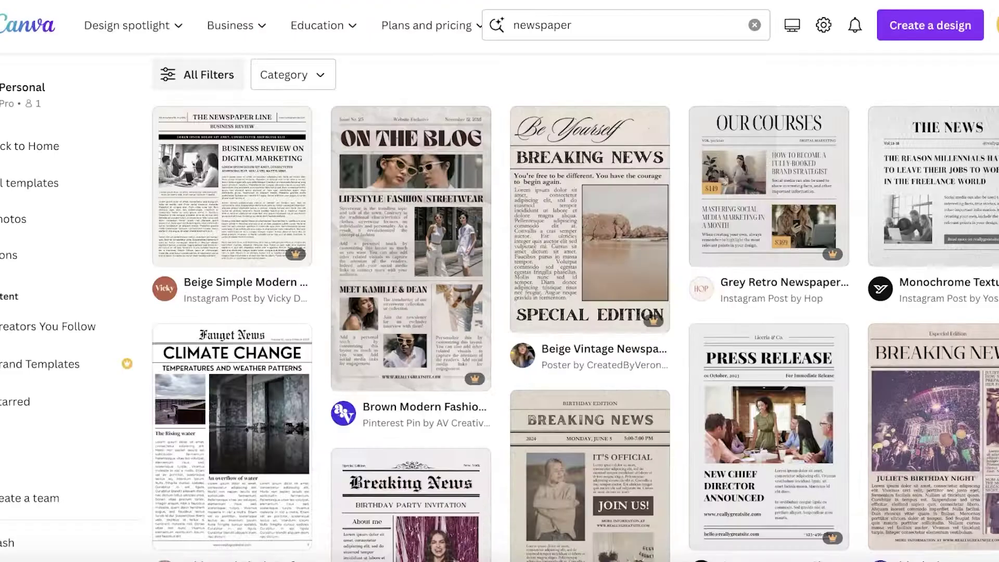
{"action": "scroll", "coordinate": [751, 227], "scroll_direction": "up", "scroll_amount": 3}
{"action": "scroll", "coordinate": [751, 227], "scroll_direction": "down", "scroll_amount": 14}
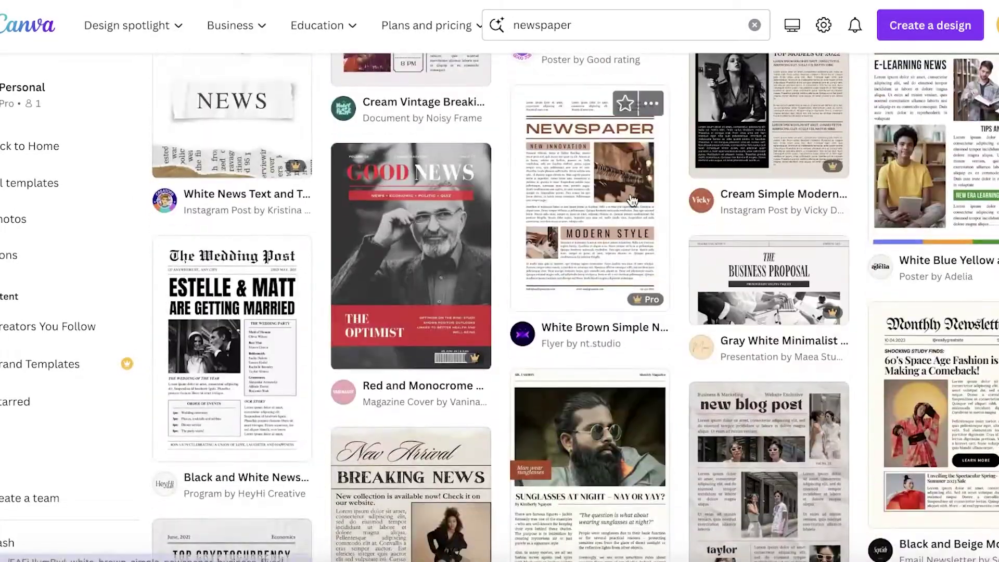
{"action": "scroll", "coordinate": [634, 201], "scroll_direction": "up", "scroll_amount": 3}
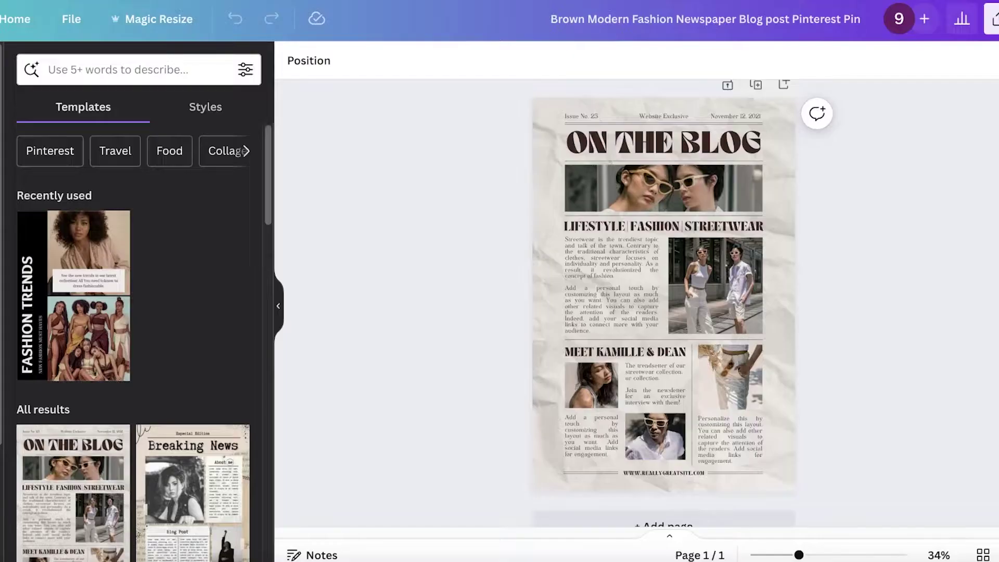
Step: Add a blank page 2 and insert the beige paper graphic from an Elements 'paper' search
{"action": "left_click", "coordinate": [651, 519]}
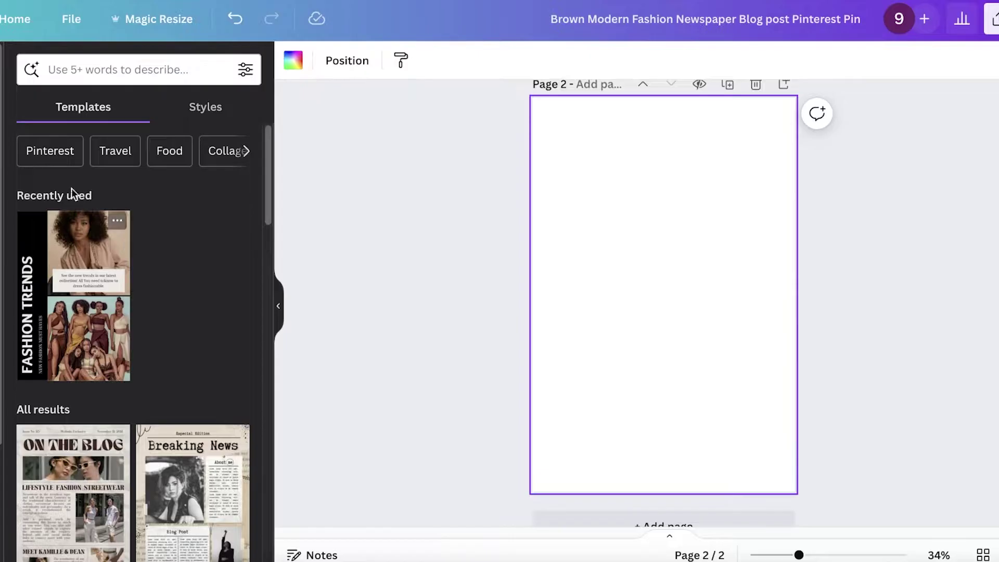
{"action": "left_click", "coordinate": [0, 128]}
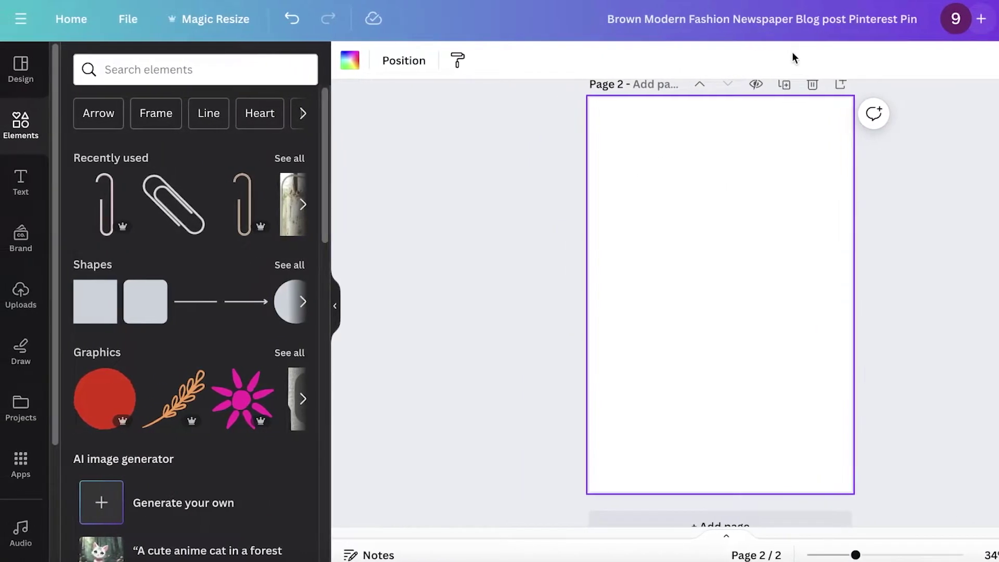
{"action": "left_click", "coordinate": [198, 61]}
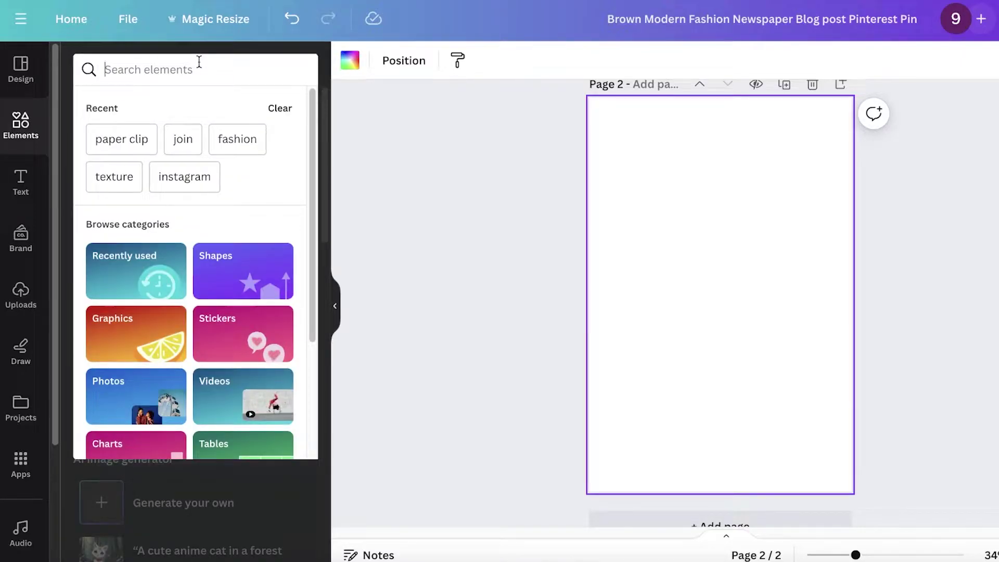
{"action": "type", "text": "paper"}
{"action": "key", "text": "Return"}
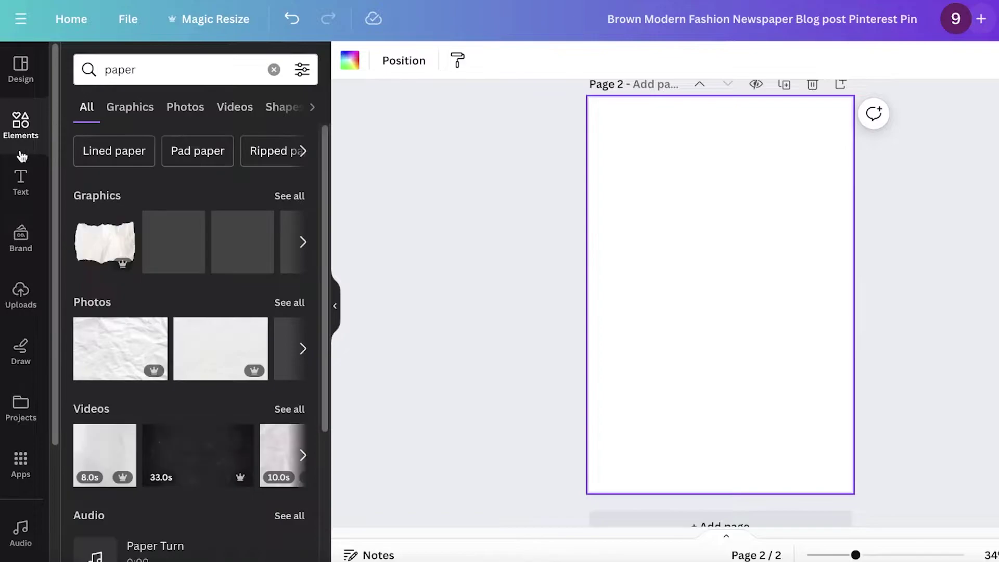
{"action": "left_click", "coordinate": [281, 194]}
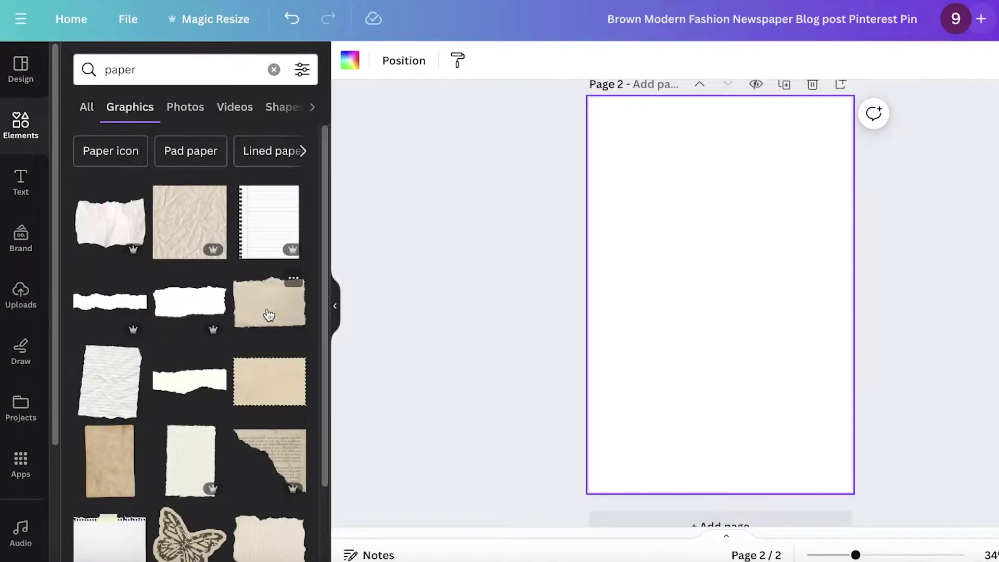
{"action": "scroll", "coordinate": [269, 315], "scroll_direction": "down", "scroll_amount": 1}
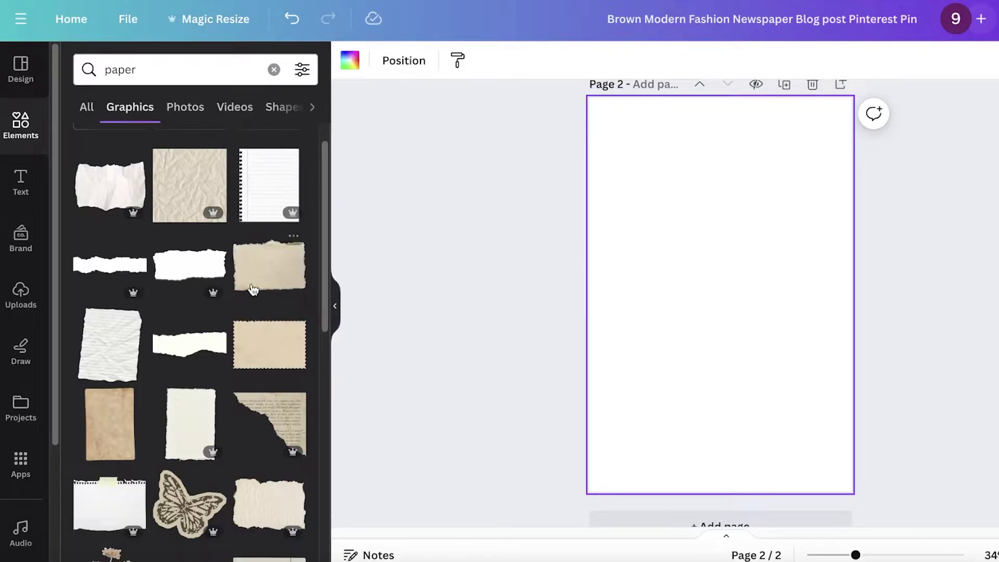
{"action": "scroll", "coordinate": [196, 328], "scroll_direction": "down", "scroll_amount": 4}
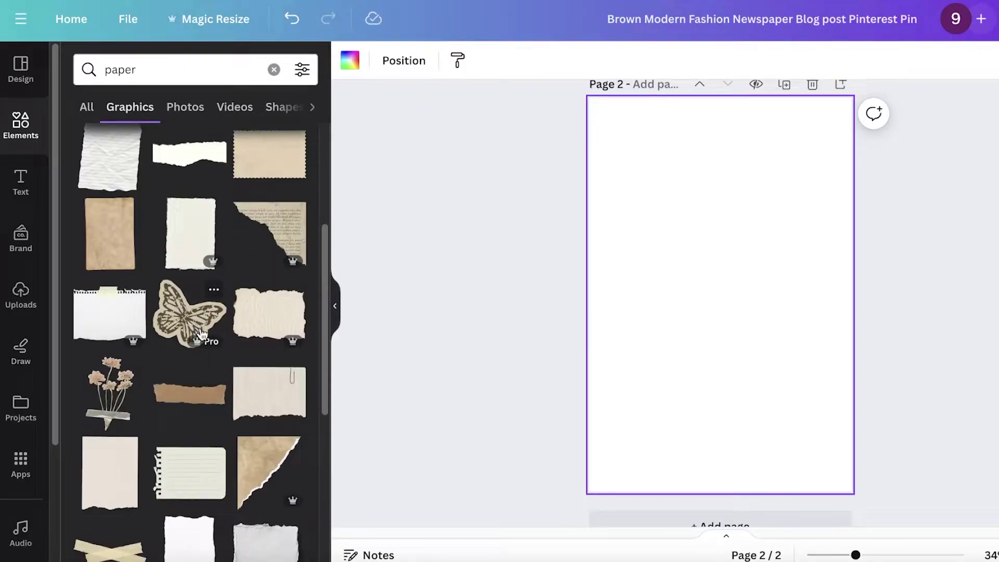
{"action": "scroll", "coordinate": [299, 408], "scroll_direction": "down", "scroll_amount": 4}
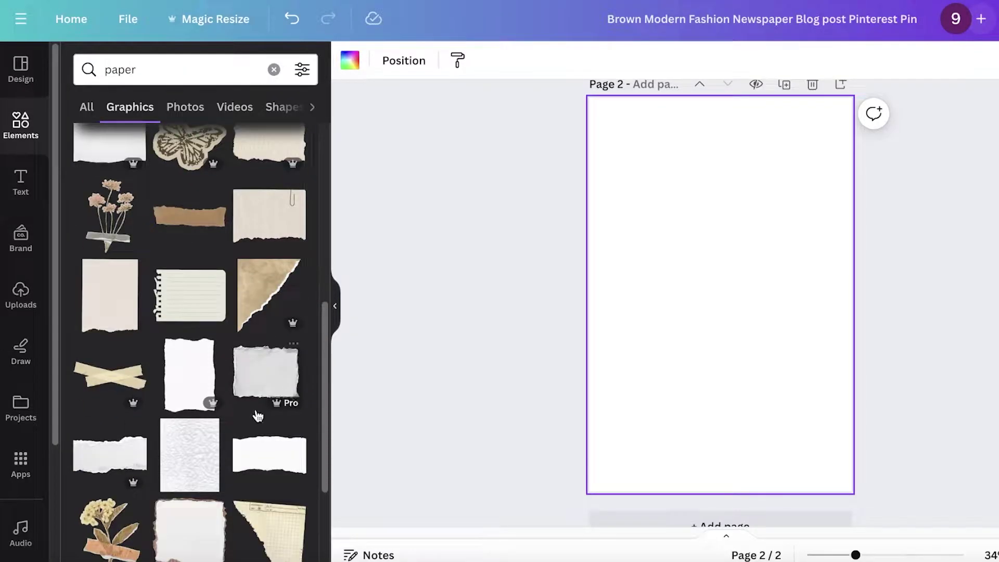
{"action": "left_click", "coordinate": [110, 294]}
Step: Stretch and position the paper texture so it covers all of page 2
{"action": "left_click_drag", "start_coordinate": [695, 283], "coordinate": [622, 201]}
{"action": "left_click_drag", "start_coordinate": [755, 332], "coordinate": [964, 560]}
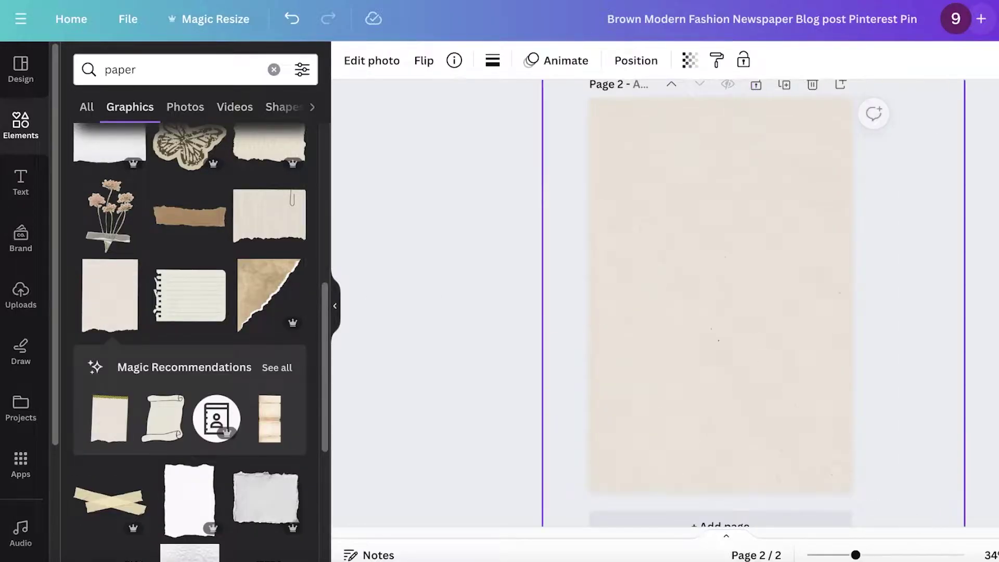
{"action": "left_click_drag", "start_coordinate": [785, 394], "coordinate": [736, 314]}
{"action": "left_click_drag", "start_coordinate": [841, 410], "coordinate": [790, 220]}
{"action": "left_click_drag", "start_coordinate": [701, 170], "coordinate": [794, 400]}
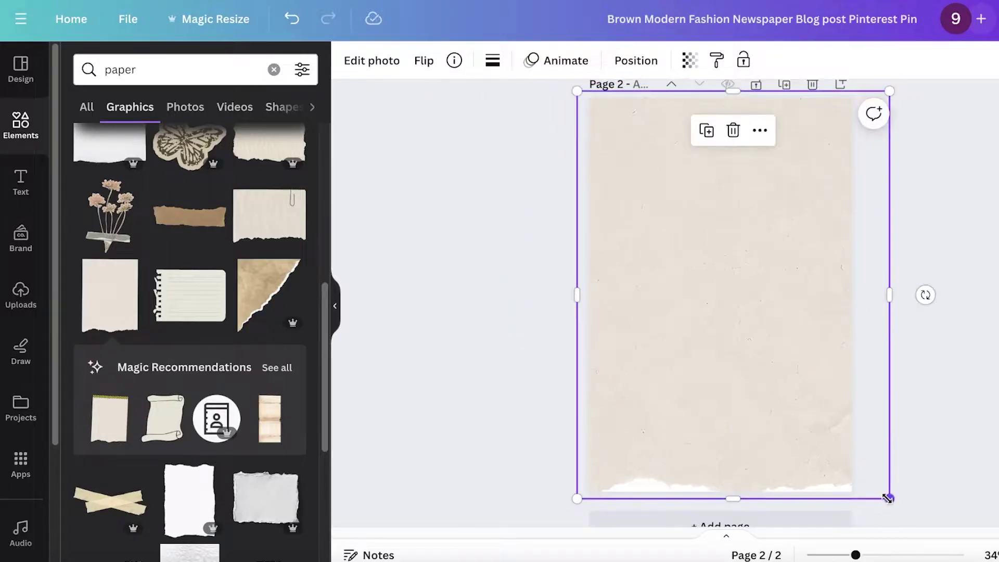
{"action": "left_click_drag", "start_coordinate": [888, 495], "coordinate": [919, 526]}
{"action": "left_click_drag", "start_coordinate": [685, 375], "coordinate": [640, 328]}
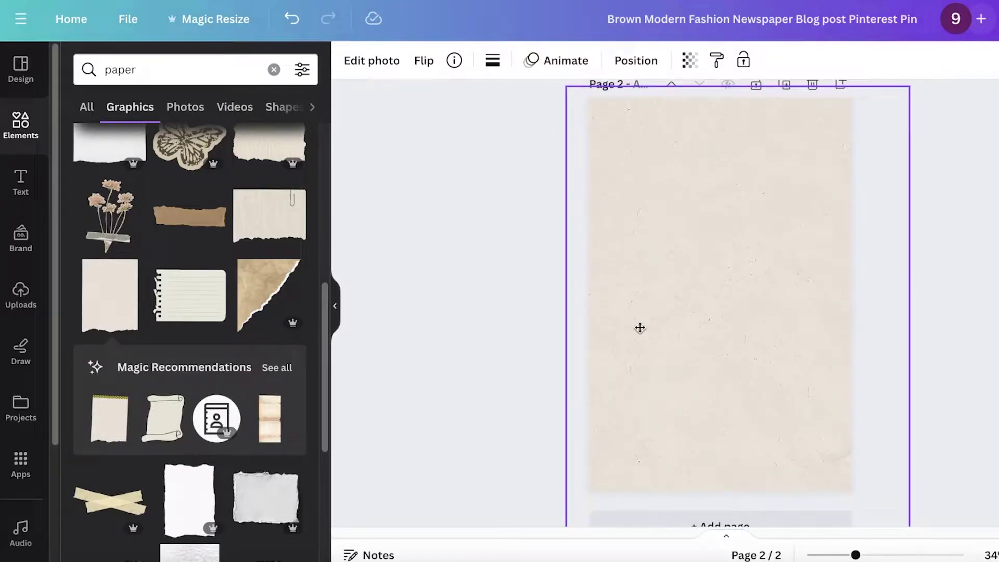
{"action": "left_click", "coordinate": [471, 288]}
{"action": "left_click", "coordinate": [723, 218]}
{"action": "left_click", "coordinate": [559, 215]}
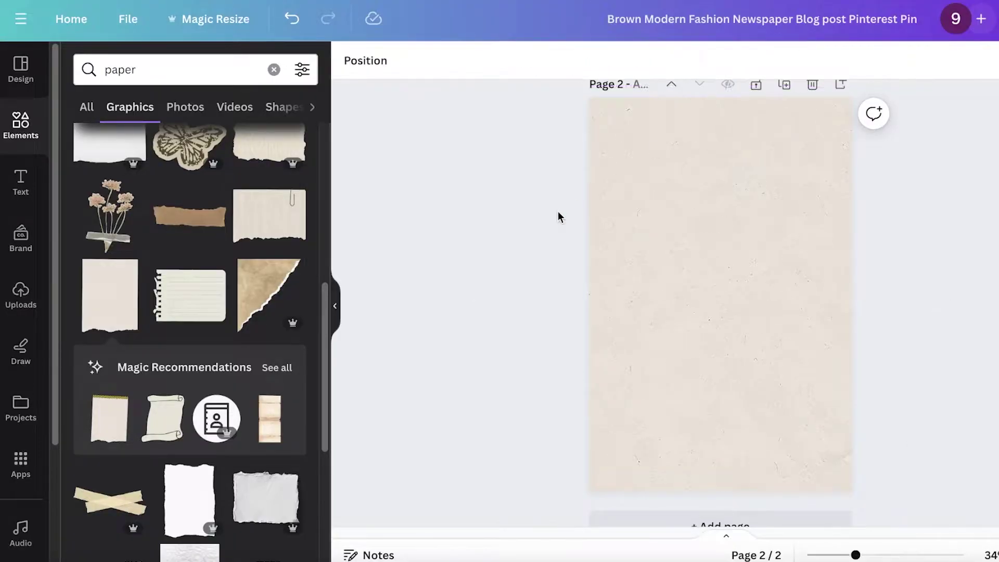
Step: Add a heading reading 'THE YOUTUBE TIMES' in uppercase
{"action": "left_click", "coordinate": [9, 133]}
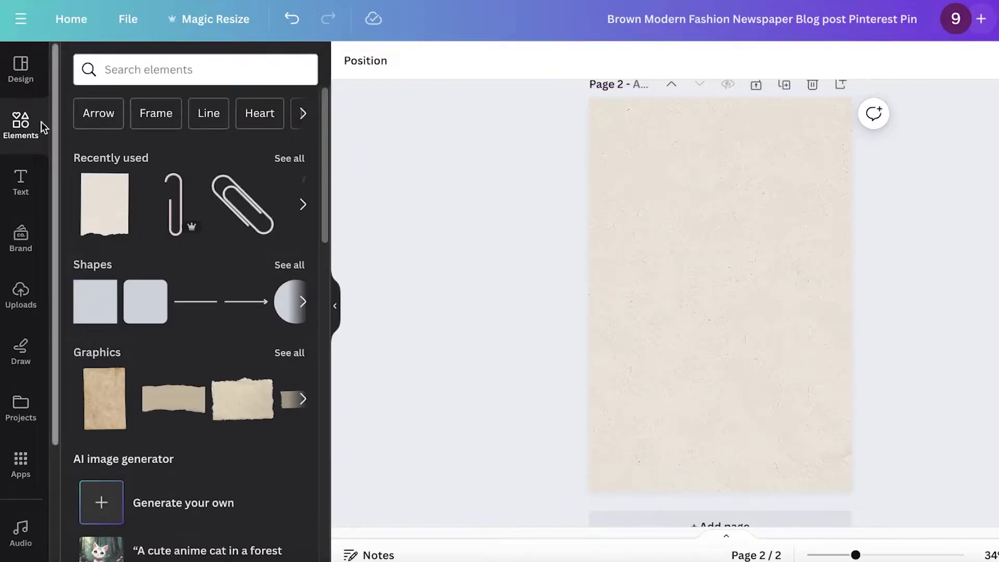
{"action": "left_click", "coordinate": [18, 180]}
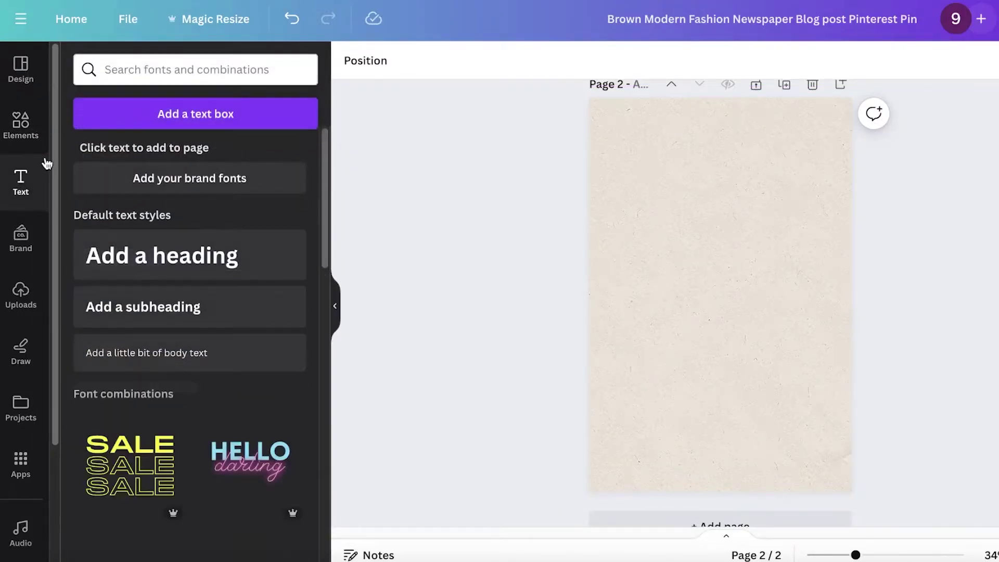
{"action": "left_click", "coordinate": [173, 257]}
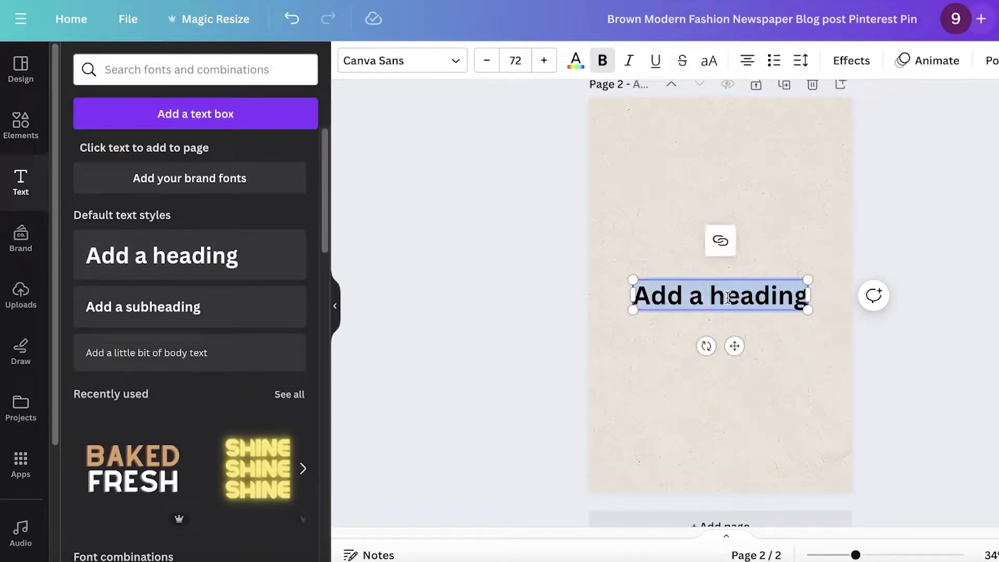
{"action": "type", "text": "T"}
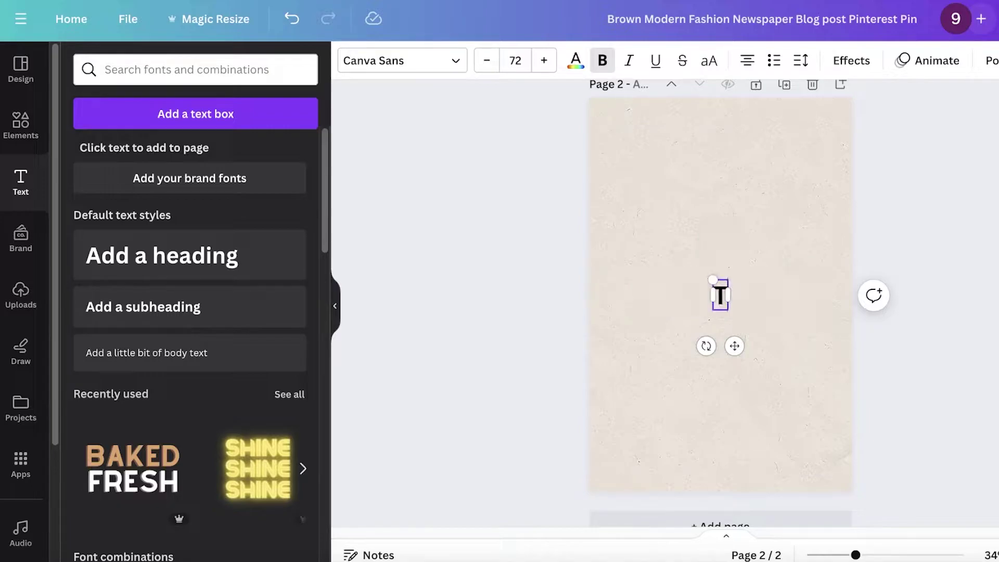
{"action": "type", "text": "He"}
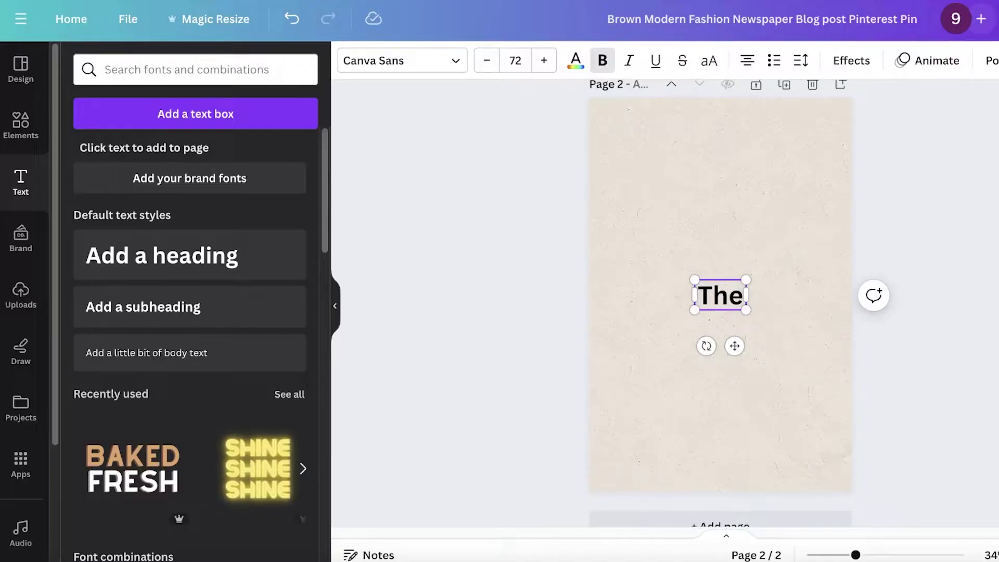
{"action": "type", "text": " Youtube Times"}
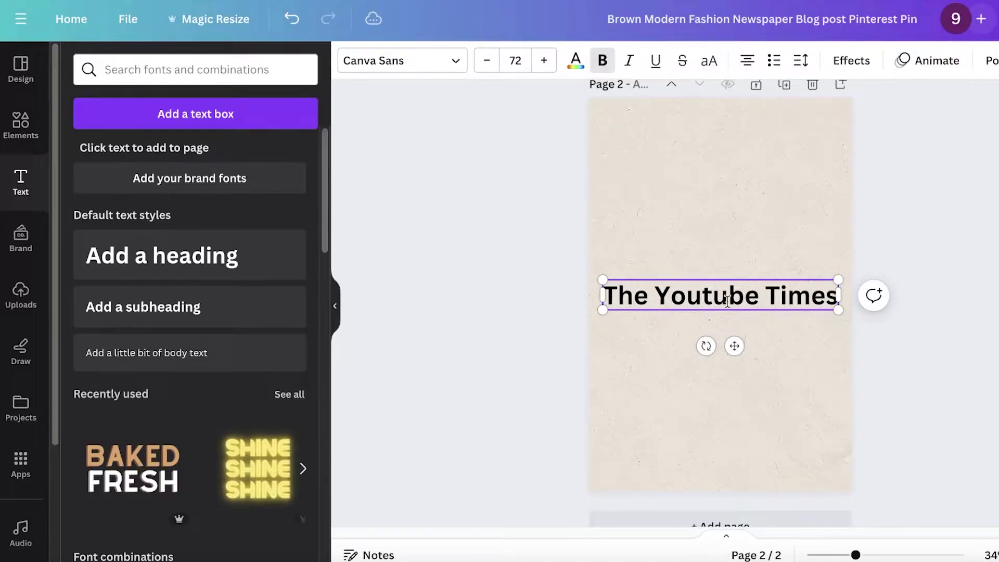
{"action": "key", "text": "ctrl+a"}
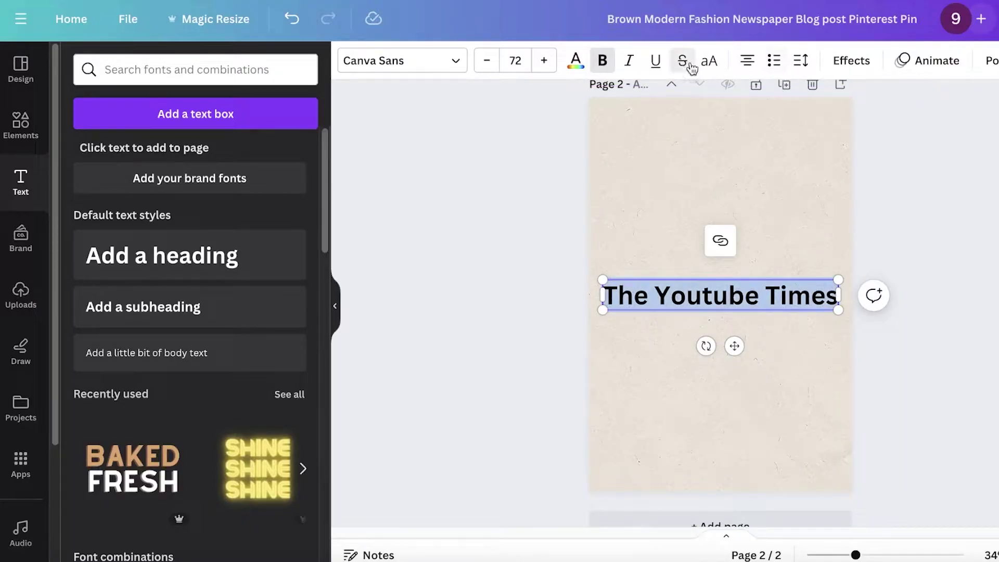
{"action": "left_click", "coordinate": [708, 61]}
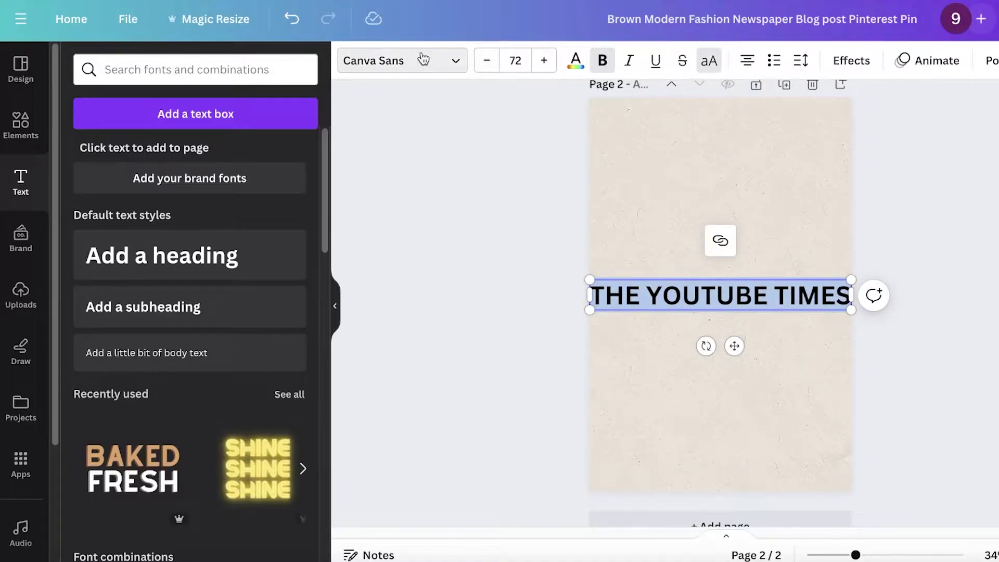
Step: Try several fonts on the title and settle on Fabrica
{"action": "left_click", "coordinate": [453, 60]}
{"action": "scroll", "coordinate": [174, 328], "scroll_direction": "down", "scroll_amount": 10}
{"action": "scroll", "coordinate": [156, 313], "scroll_direction": "up", "scroll_amount": 3}
{"action": "left_click", "coordinate": [138, 333]}
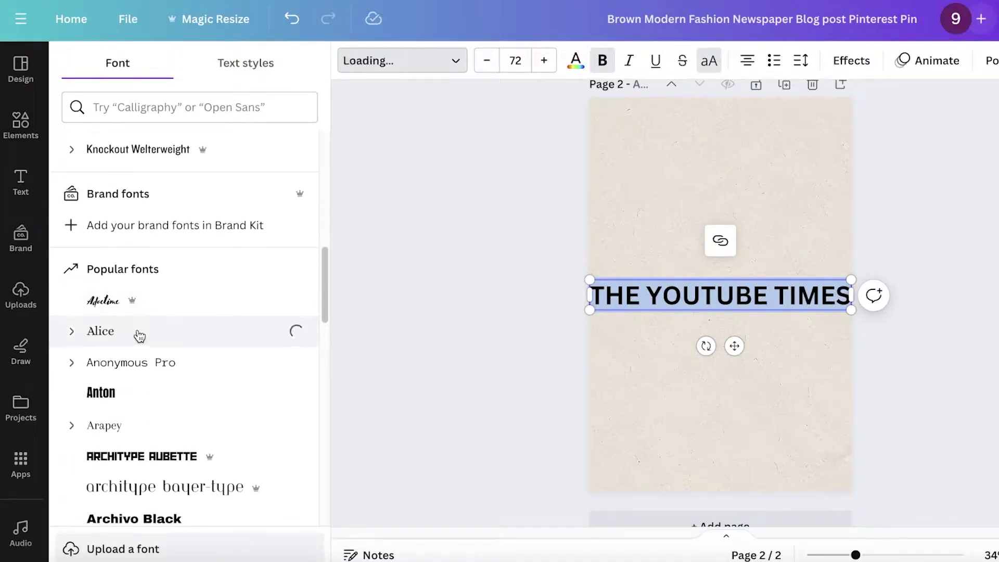
{"action": "scroll", "coordinate": [152, 307], "scroll_direction": "up", "scroll_amount": 5}
{"action": "left_click", "coordinate": [141, 406]}
{"action": "scroll", "coordinate": [142, 402], "scroll_direction": "down", "scroll_amount": 15}
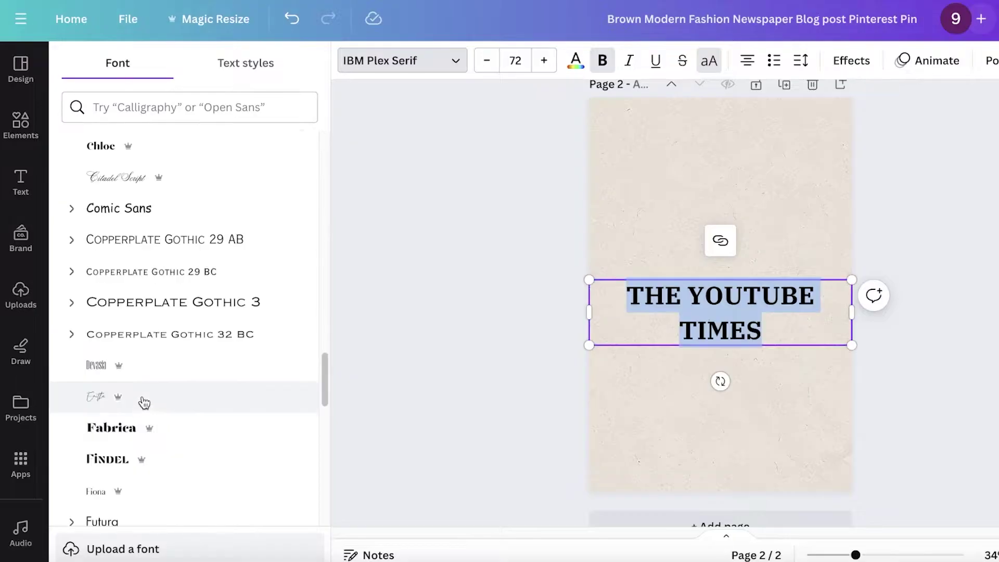
{"action": "left_click", "coordinate": [134, 399]}
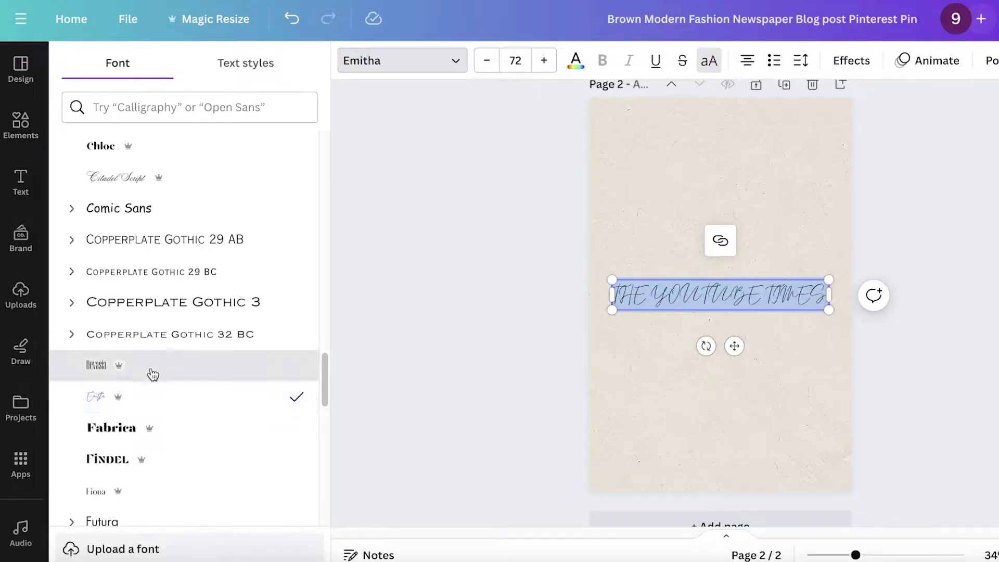
{"action": "left_click", "coordinate": [151, 372]}
{"action": "scroll", "coordinate": [159, 384], "scroll_direction": "down", "scroll_amount": 4}
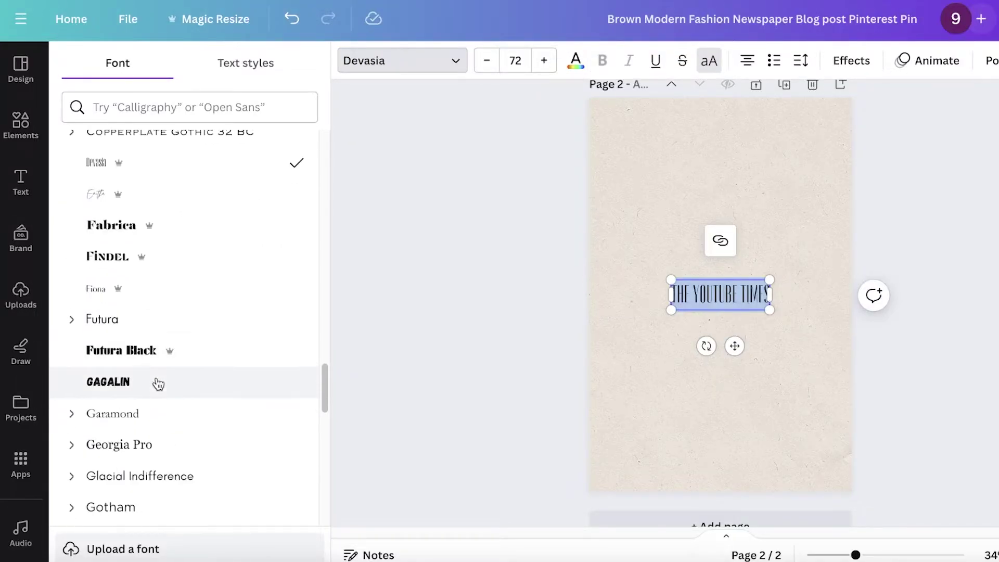
{"action": "left_click", "coordinate": [150, 350]}
{"action": "left_click", "coordinate": [150, 336]}
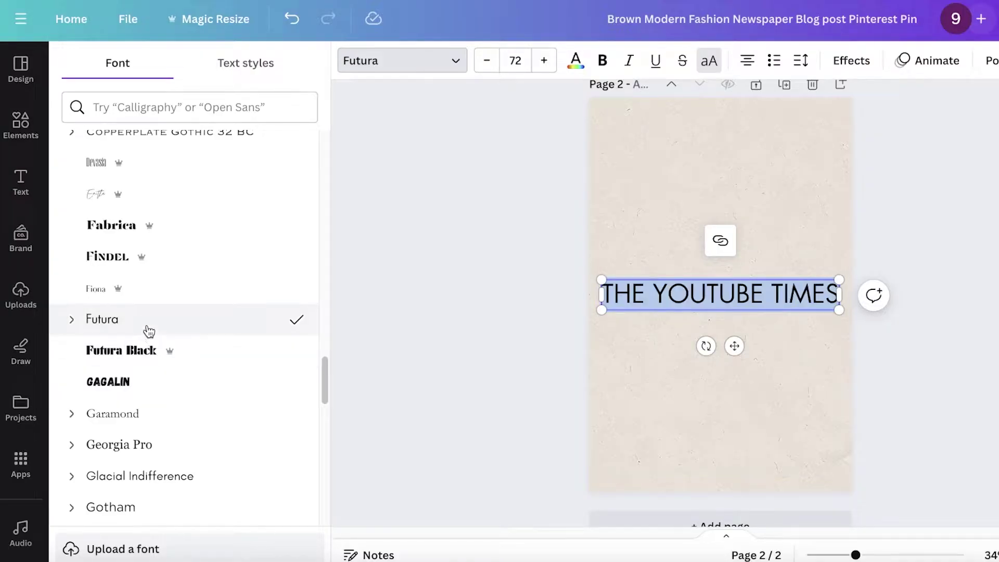
{"action": "left_click", "coordinate": [143, 289]}
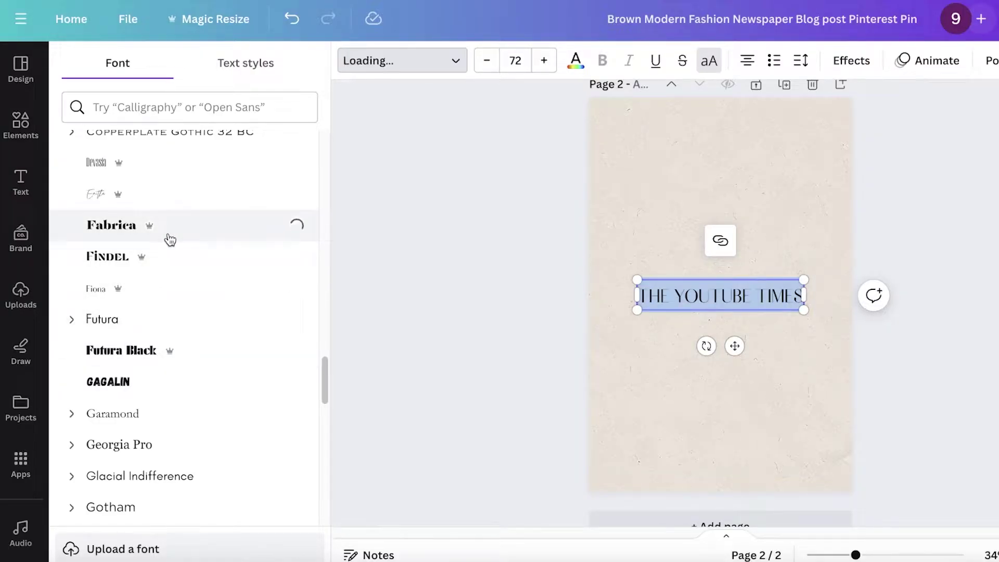
{"action": "scroll", "coordinate": [167, 366], "scroll_direction": "down", "scroll_amount": 1}
Step: Shrink the title to size 49.1 and move it to the top of the page
{"action": "mouse_move", "coordinate": [853, 307]}
{"action": "left_mouse_down"}
{"action": "mouse_move", "coordinate": [979, 306]}
{"action": "mouse_move", "coordinate": [850, 297]}
{"action": "left_mouse_up"}
{"action": "left_click", "coordinate": [770, 354]}
{"action": "left_click_drag", "start_coordinate": [723, 290], "coordinate": [723, 134]}
Step: Add a straight line from Shapes, stretch it to the title's width and snap it under the title
{"action": "left_click", "coordinate": [993, 247]}
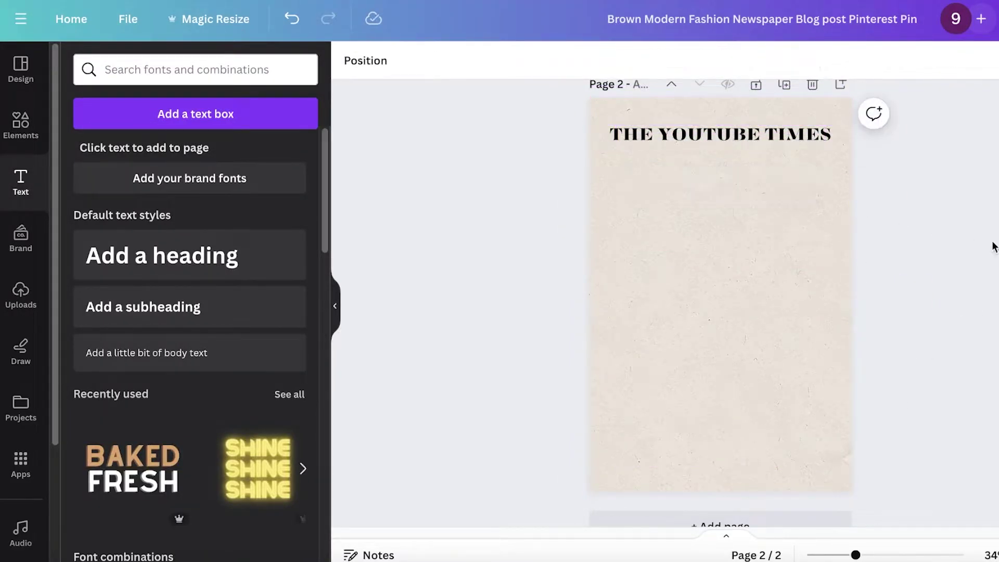
{"action": "scroll", "coordinate": [714, 263], "scroll_direction": "up", "scroll_amount": 1}
{"action": "left_click", "coordinate": [21, 125]}
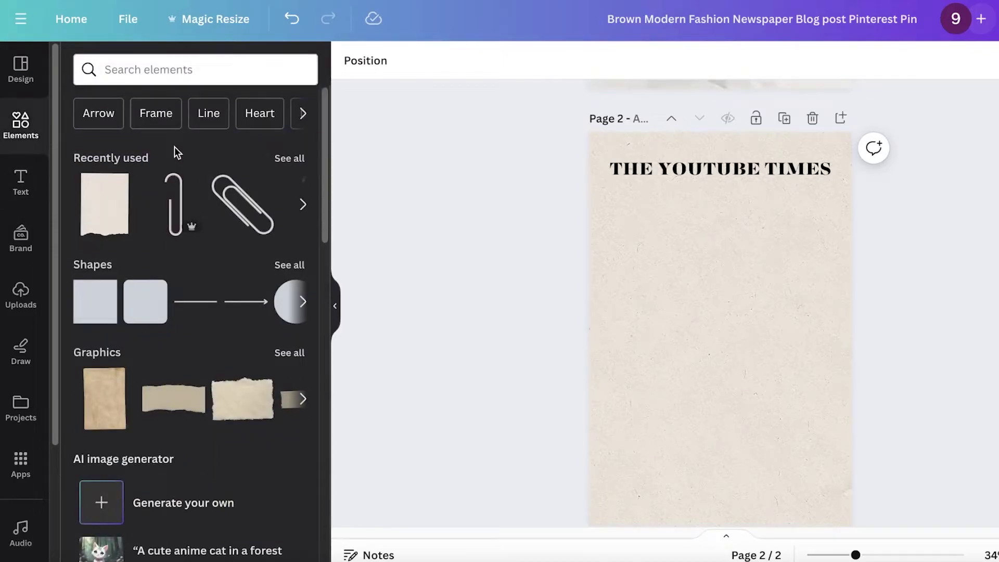
{"action": "left_click", "coordinate": [180, 295]}
{"action": "left_click_drag", "start_coordinate": [713, 328], "coordinate": [849, 247]}
{"action": "left_click", "coordinate": [761, 267]}
{"action": "left_click_drag", "start_coordinate": [765, 249], "coordinate": [725, 193]}
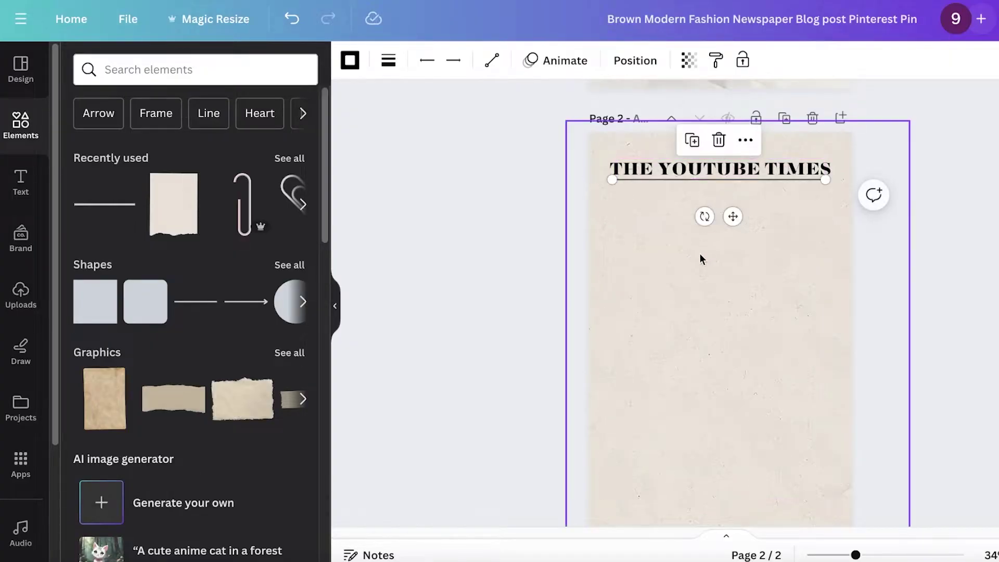
{"action": "left_click", "coordinate": [696, 266]}
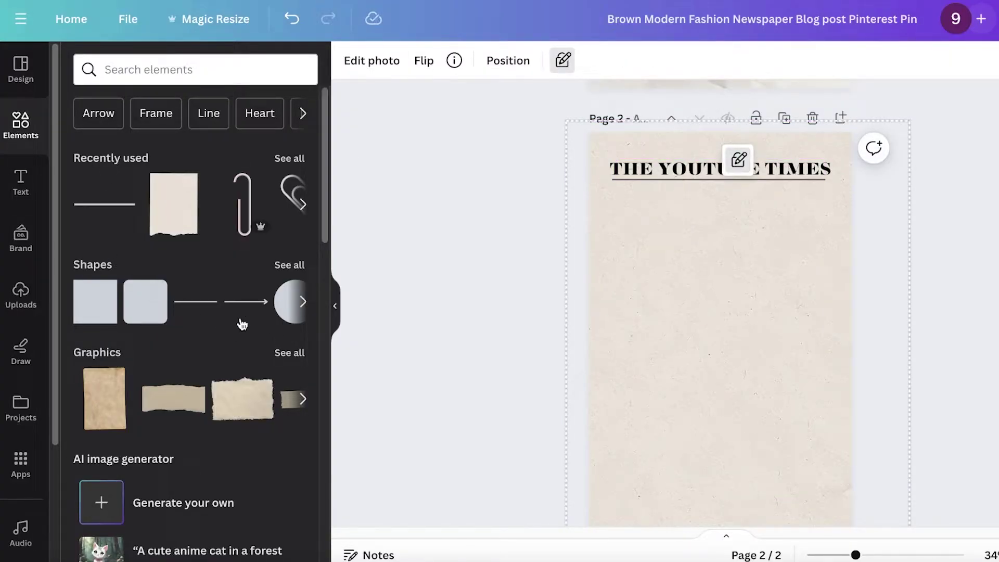
Step: Search Elements graphics for 'box', then for 'royal lines'
{"action": "left_click", "coordinate": [130, 72]}
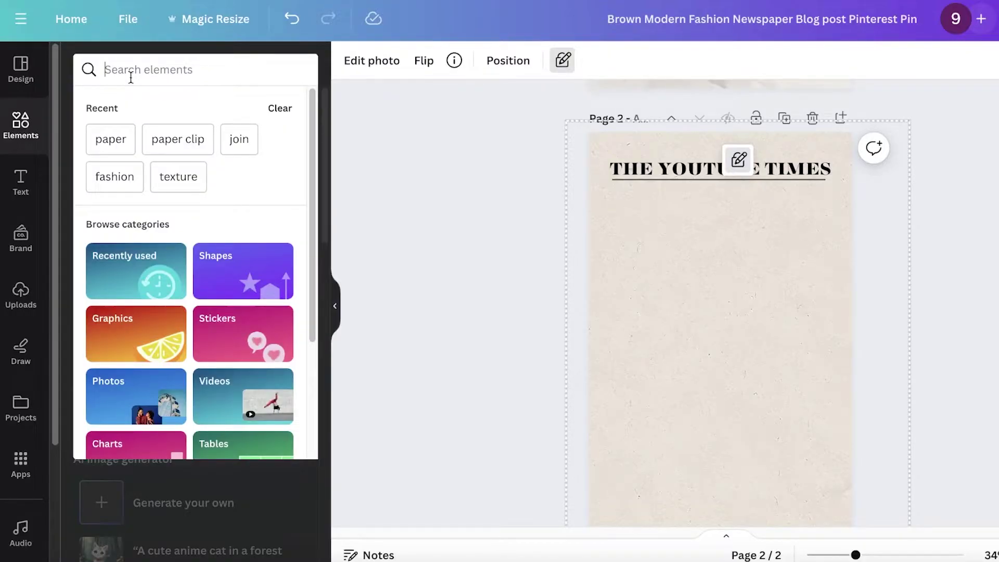
{"action": "type", "text": "box"}
{"action": "key", "text": "Return"}
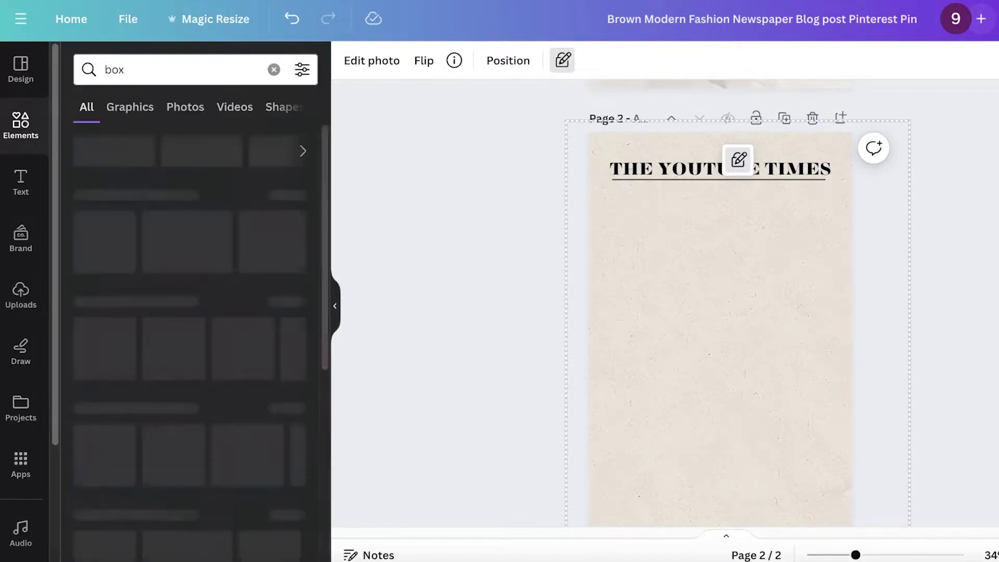
{"action": "left_click", "coordinate": [281, 201]}
{"action": "scroll", "coordinate": [181, 259], "scroll_direction": "down", "scroll_amount": 2}
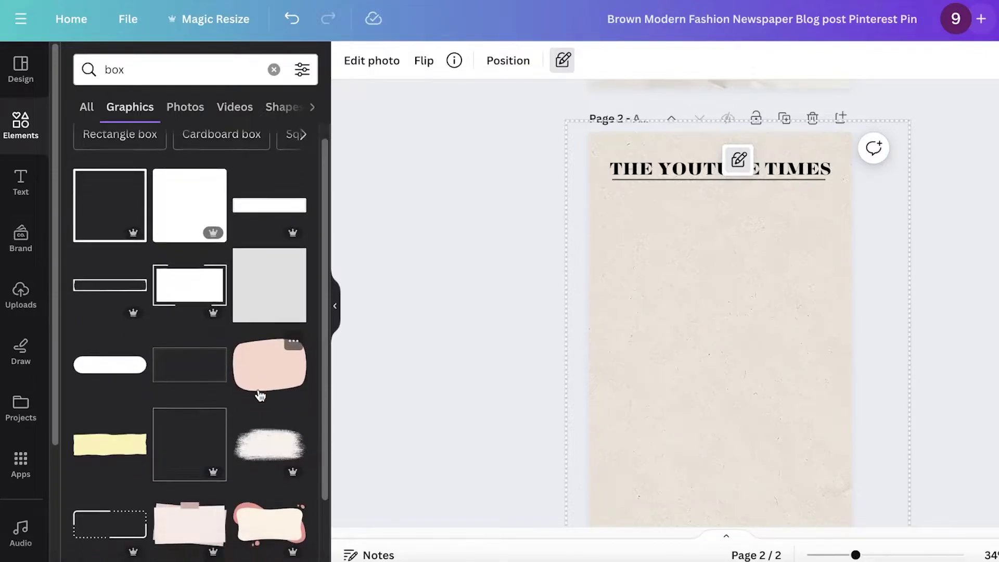
{"action": "scroll", "coordinate": [210, 281], "scroll_direction": "down", "scroll_amount": 1}
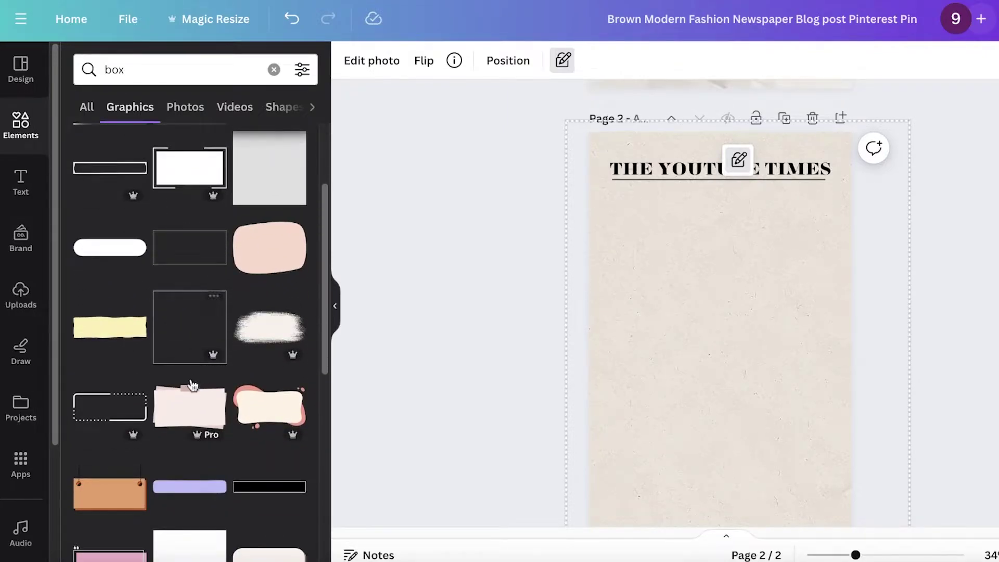
{"action": "scroll", "coordinate": [165, 398], "scroll_direction": "down", "scroll_amount": 9}
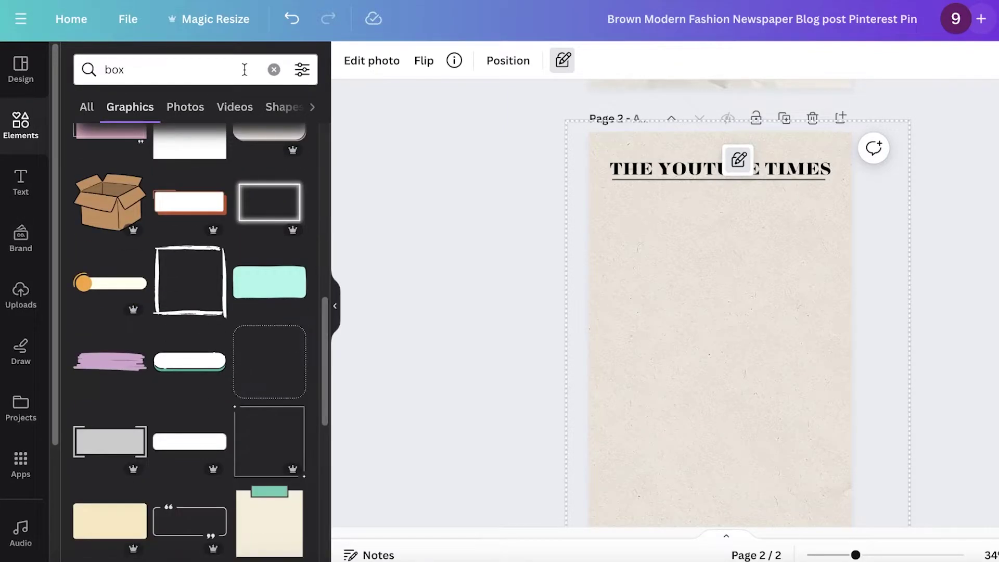
{"action": "left_click", "coordinate": [274, 69]}
{"action": "type", "text": "roy"}
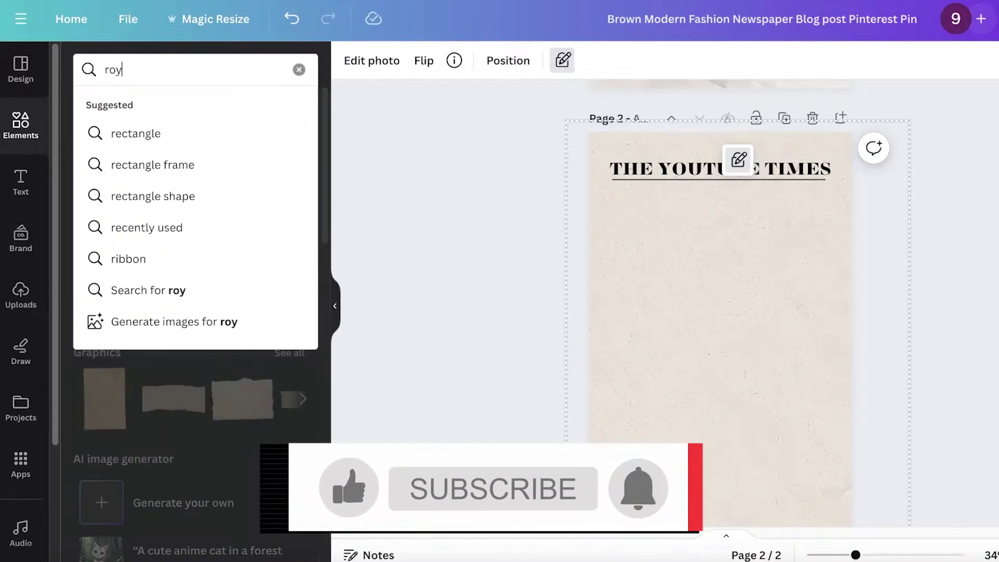
{"action": "type", "text": "al lines"}
{"action": "key", "text": "Return"}
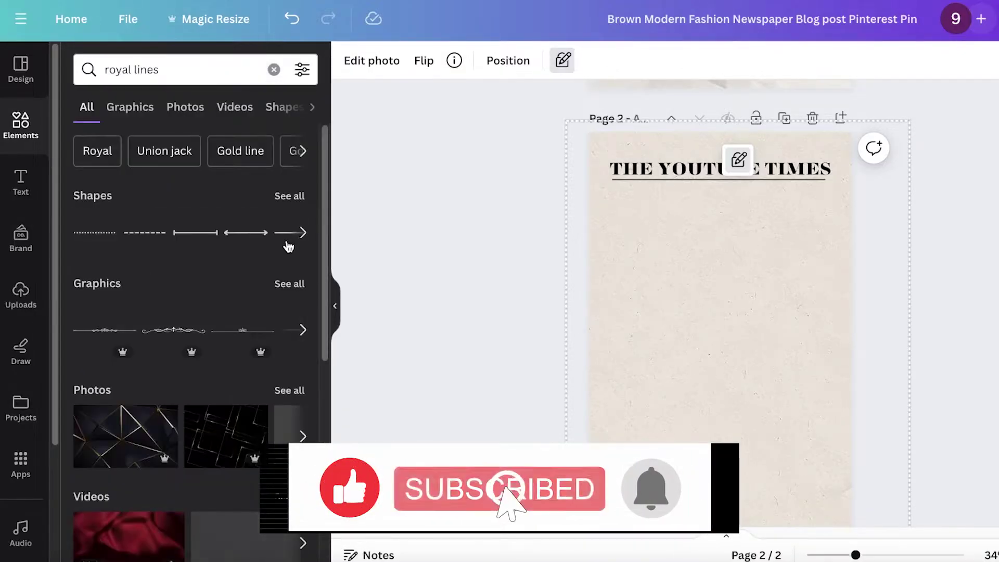
{"action": "left_click", "coordinate": [289, 285]}
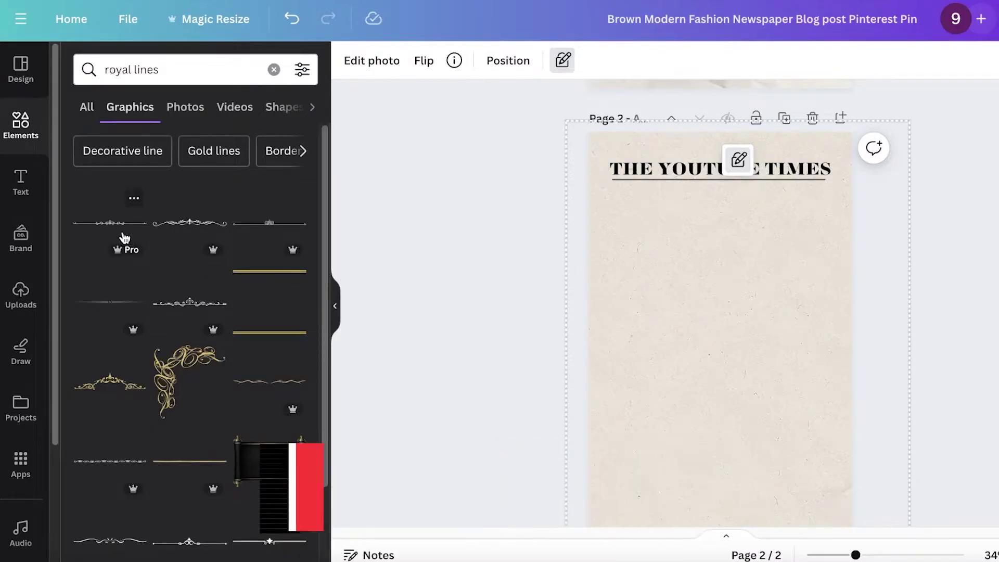
{"action": "scroll", "coordinate": [276, 234], "scroll_direction": "down", "scroll_amount": 2}
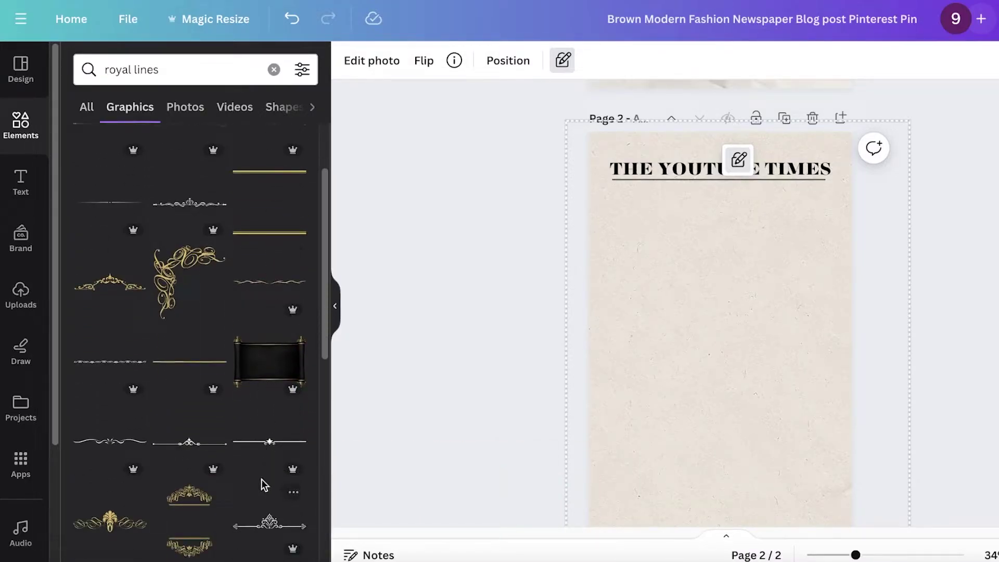
{"action": "scroll", "coordinate": [219, 396], "scroll_direction": "down", "scroll_amount": 5}
Step: Place the swirl line graphic above the masthead and readjust the underline beneath it
{"action": "left_click", "coordinate": [174, 306]}
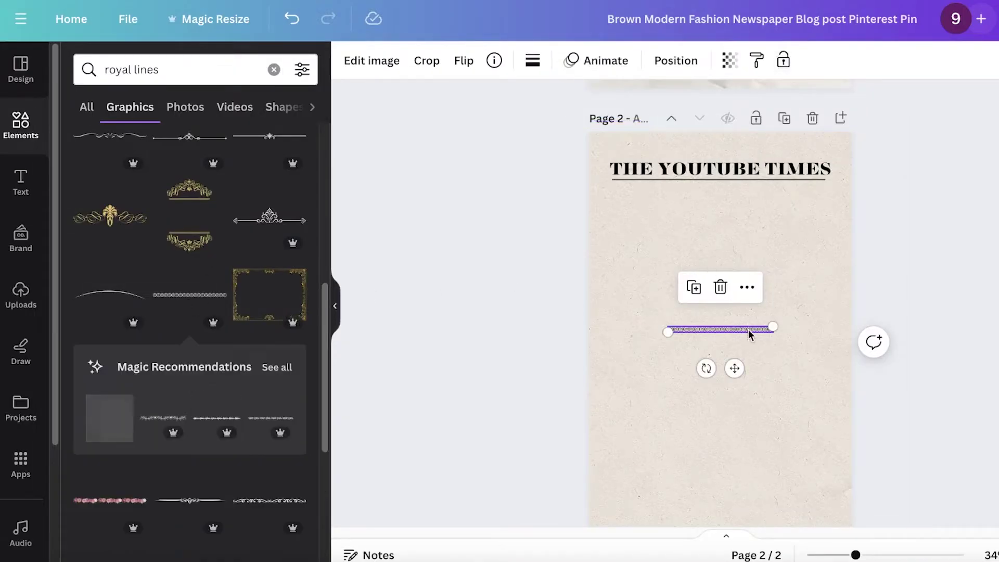
{"action": "left_click_drag", "start_coordinate": [750, 335], "coordinate": [866, 250]}
{"action": "left_click_drag", "start_coordinate": [771, 250], "coordinate": [769, 148]}
{"action": "left_click", "coordinate": [713, 177]}
{"action": "left_click", "coordinate": [761, 175]}
{"action": "left_click", "coordinate": [750, 183]}
{"action": "left_click", "coordinate": [750, 185]}
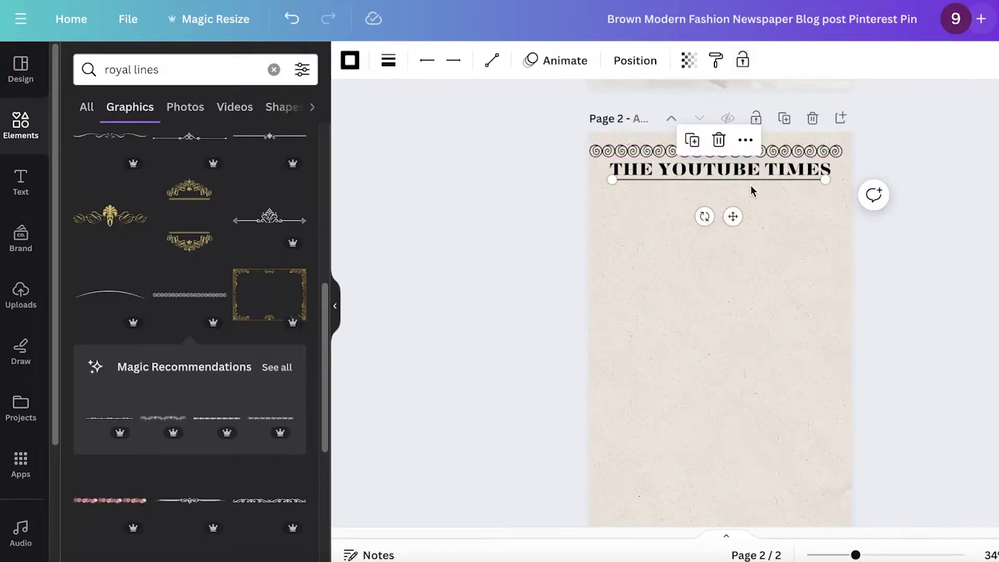
{"action": "left_click_drag", "start_coordinate": [733, 217], "coordinate": [729, 177]}
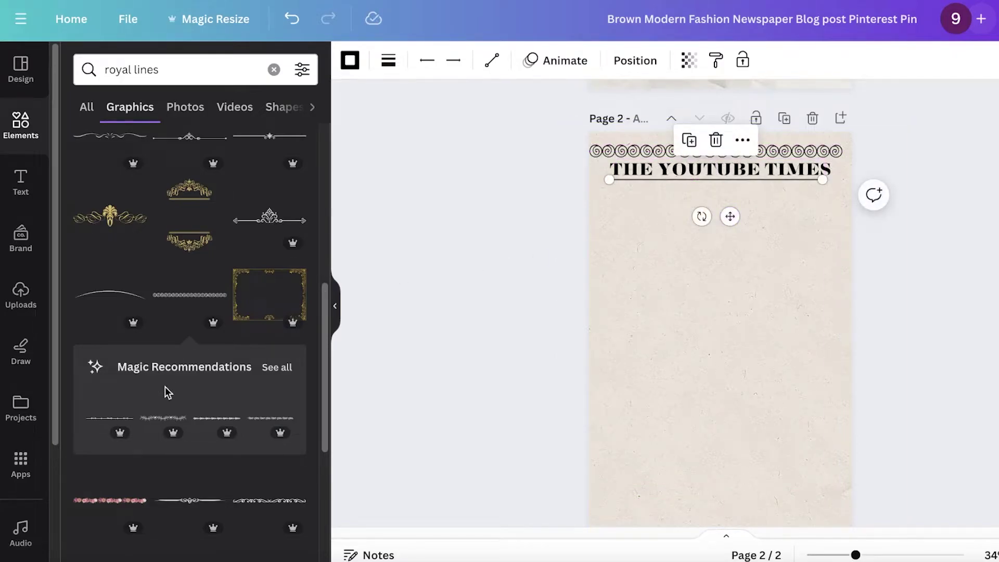
Step: Add a thin line graphic, stretch it and centre it beneath the masthead underline
{"action": "scroll", "coordinate": [167, 391], "scroll_direction": "down", "scroll_amount": 5}
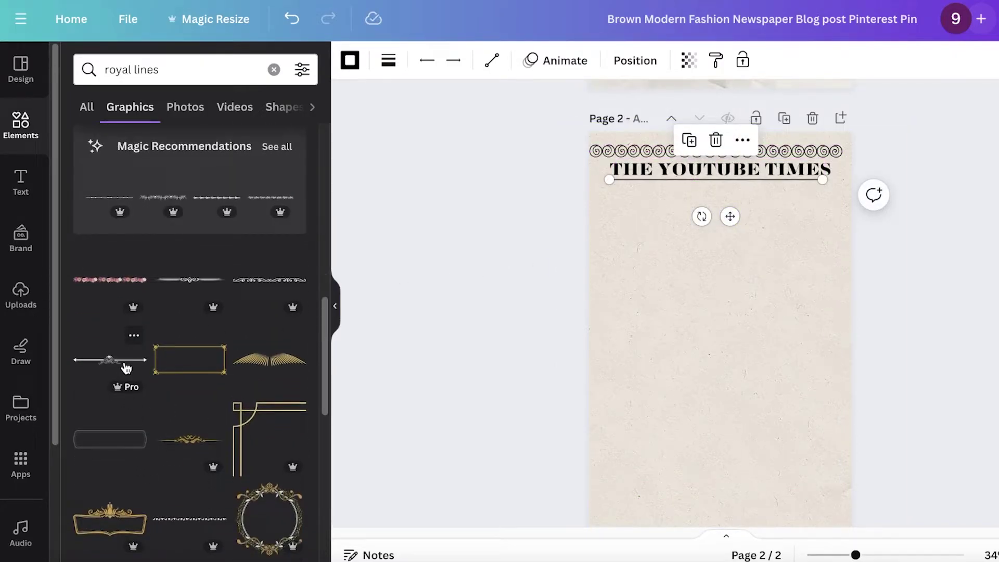
{"action": "scroll", "coordinate": [126, 368], "scroll_direction": "down", "scroll_amount": 3}
{"action": "left_click", "coordinate": [162, 360]}
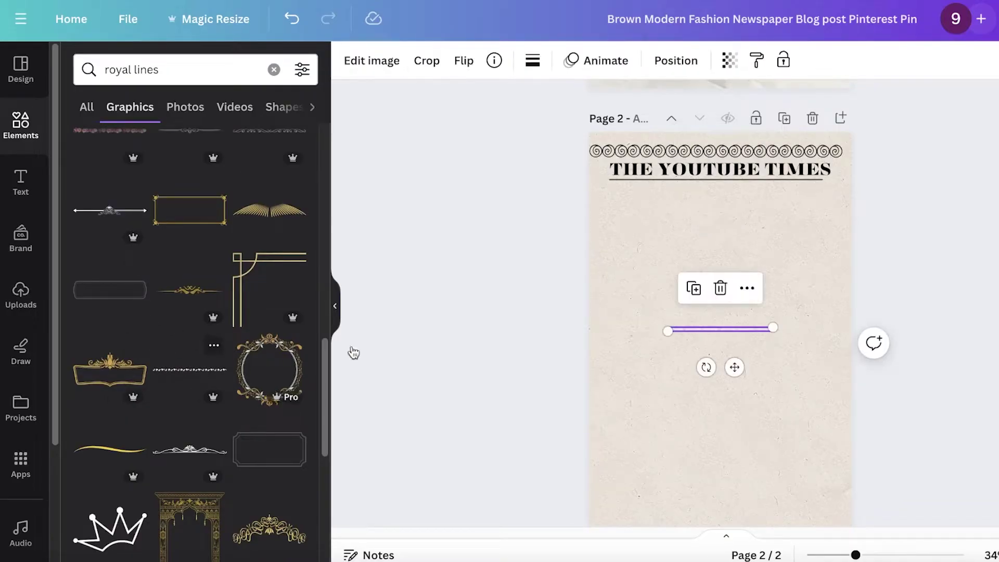
{"action": "key", "text": "Delete"}
{"action": "scroll", "coordinate": [121, 324], "scroll_direction": "down", "scroll_amount": 3}
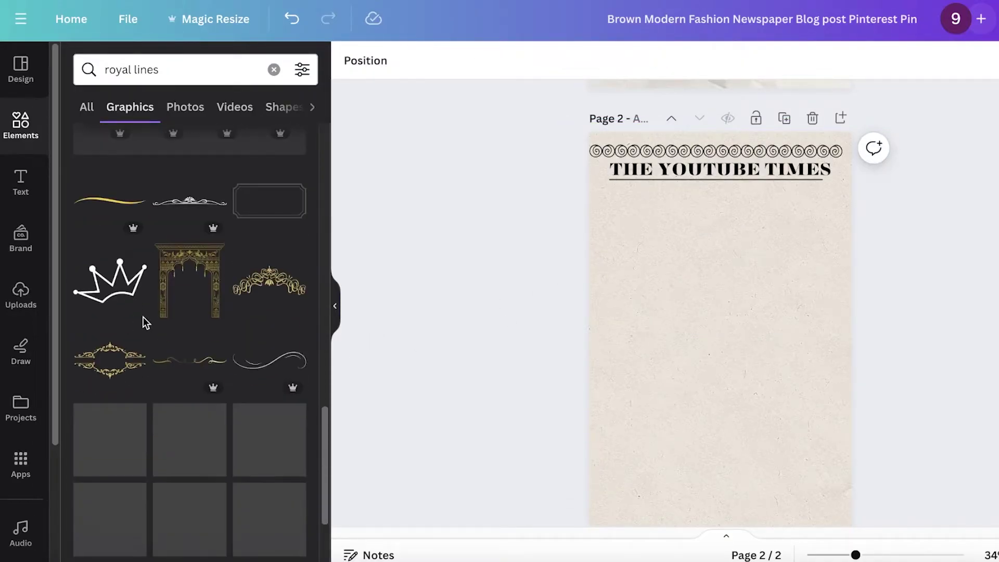
{"action": "left_click", "coordinate": [121, 439]}
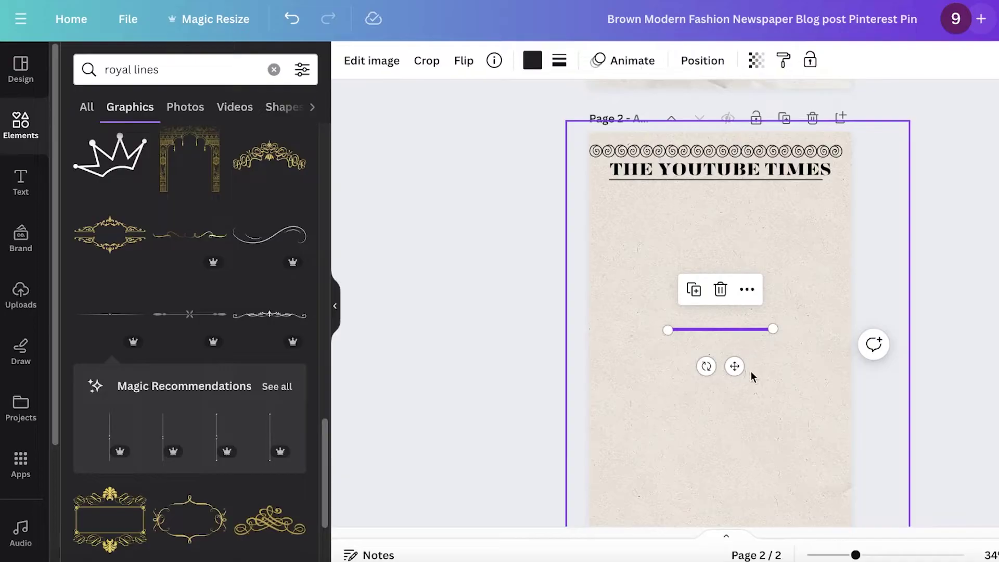
{"action": "left_click_drag", "start_coordinate": [734, 366], "coordinate": [729, 230]}
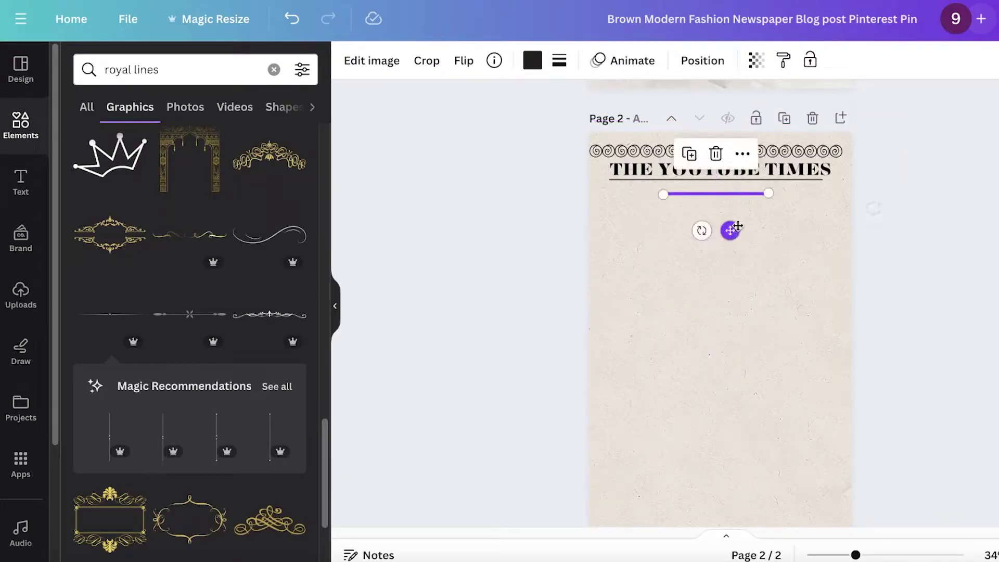
{"action": "left_click_drag", "start_coordinate": [770, 192], "coordinate": [875, 192]}
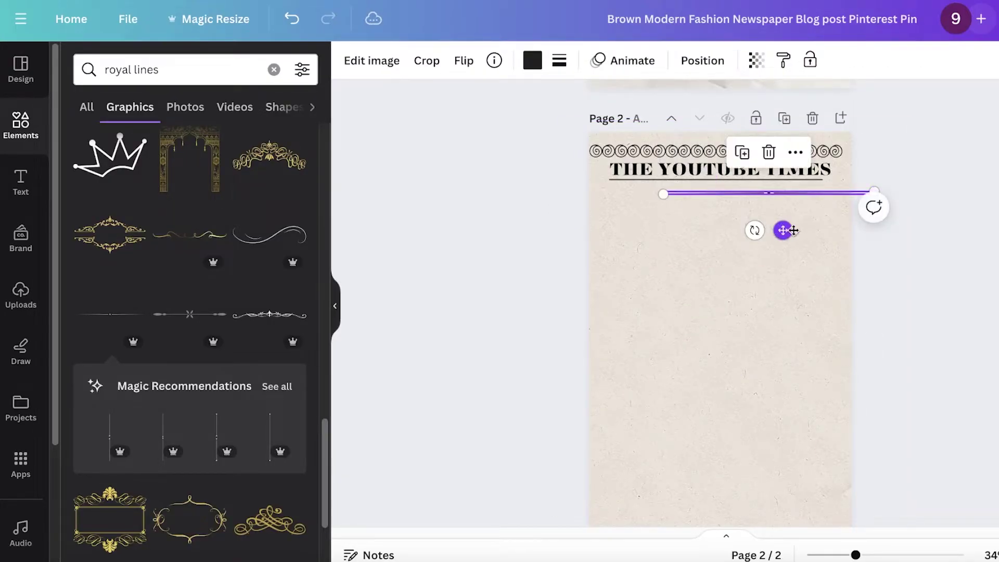
{"action": "left_click", "coordinate": [736, 295]}
{"action": "left_click_drag", "start_coordinate": [758, 192], "coordinate": [704, 189]}
{"action": "left_click", "coordinate": [981, 217]}
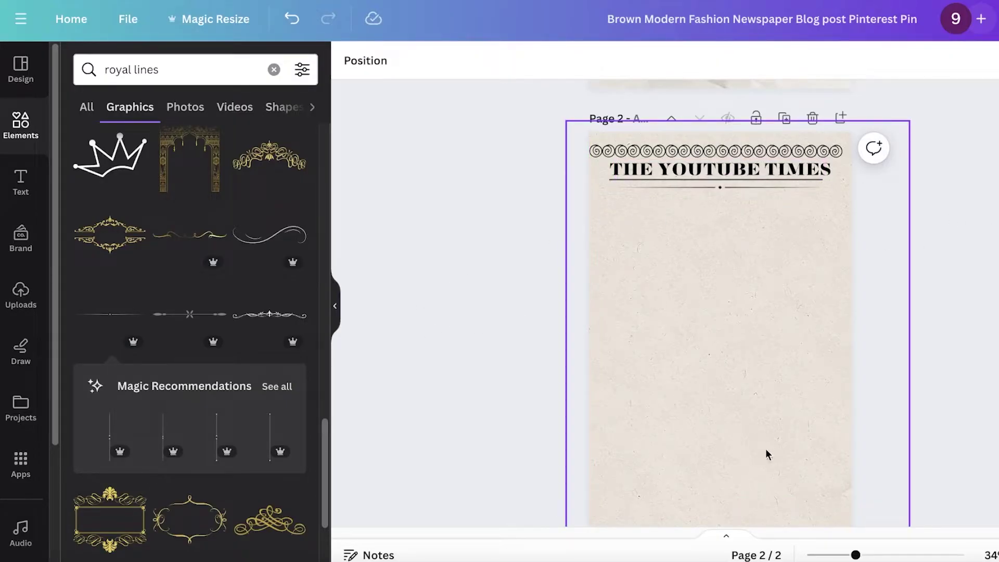
{"action": "scroll", "coordinate": [767, 455], "scroll_direction": "down", "scroll_amount": 2}
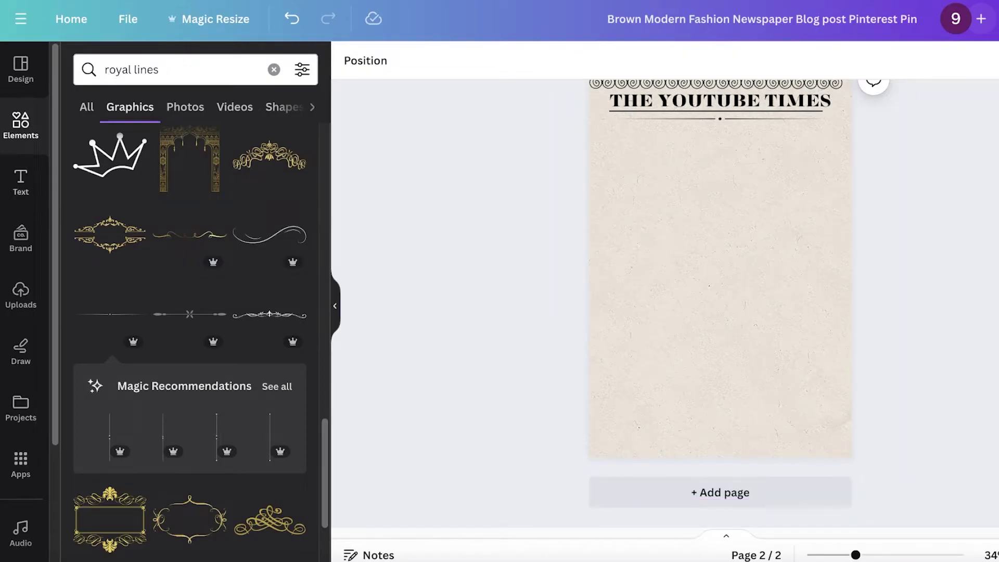
Step: Clear the royal lines search results and return to the Elements overview
{"action": "left_click", "coordinate": [3, 125]}
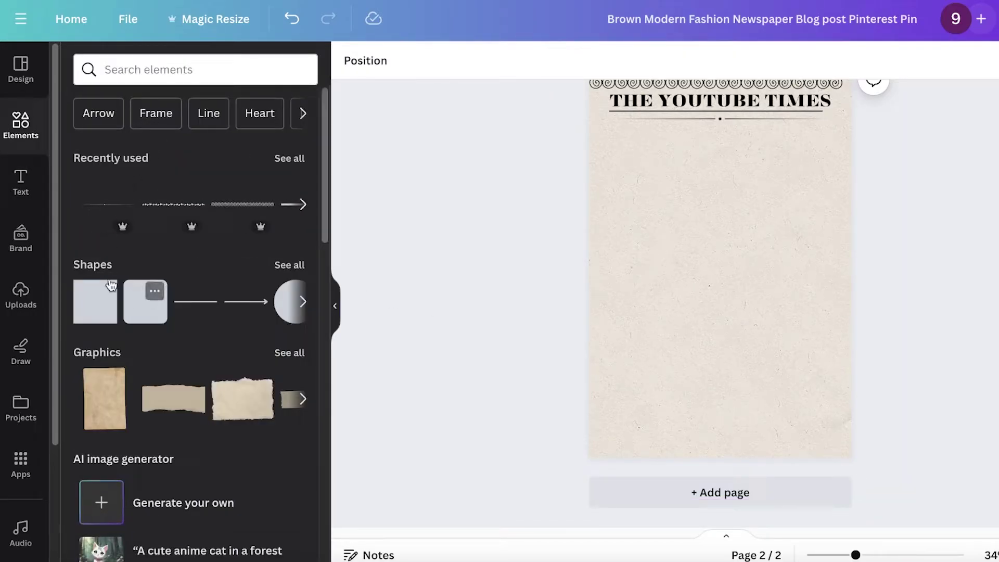
{"action": "scroll", "coordinate": [112, 398], "scroll_direction": "down", "scroll_amount": 4}
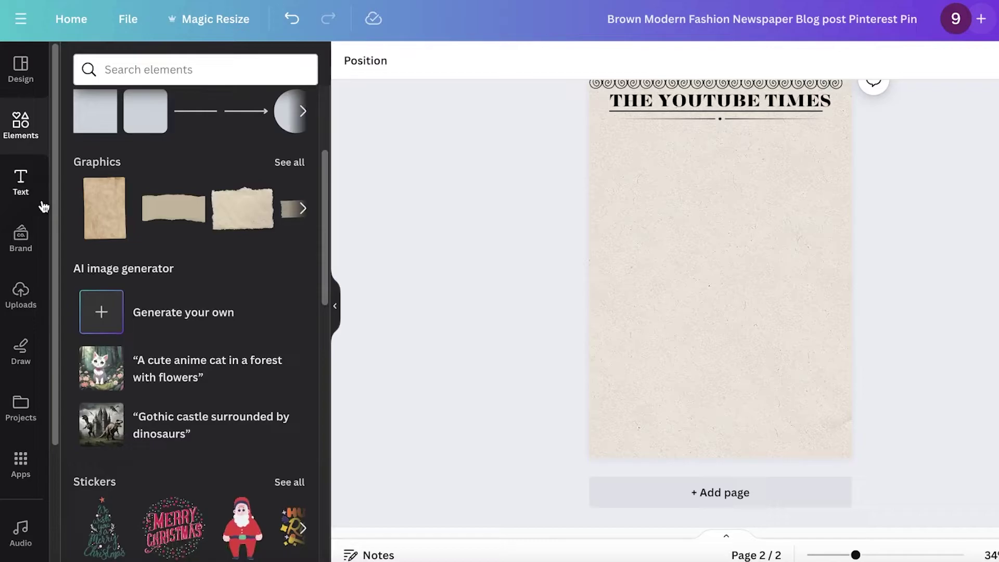
{"action": "scroll", "coordinate": [104, 416], "scroll_direction": "up", "scroll_amount": 1}
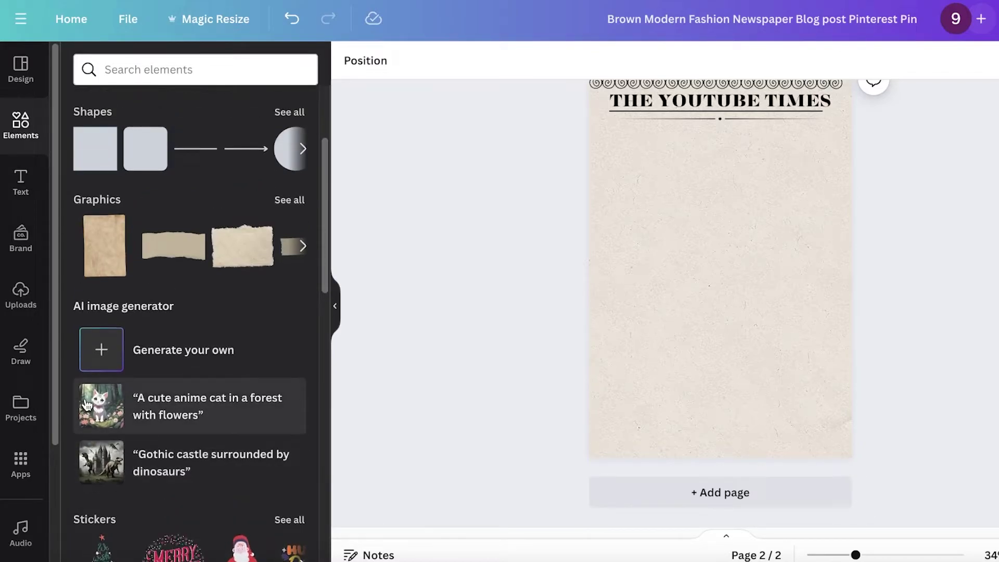
{"action": "left_click", "coordinate": [87, 406]}
{"action": "left_click", "coordinate": [12, 133]}
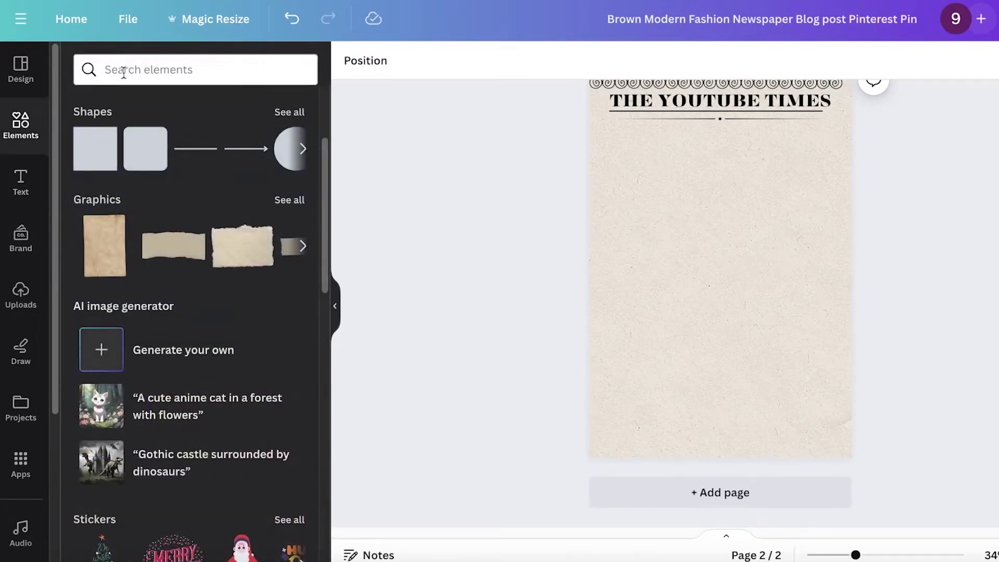
Step: Search Elements for 'new york office' and place the skating-rink photo at page width under the masthead
{"action": "left_click", "coordinate": [124, 73]}
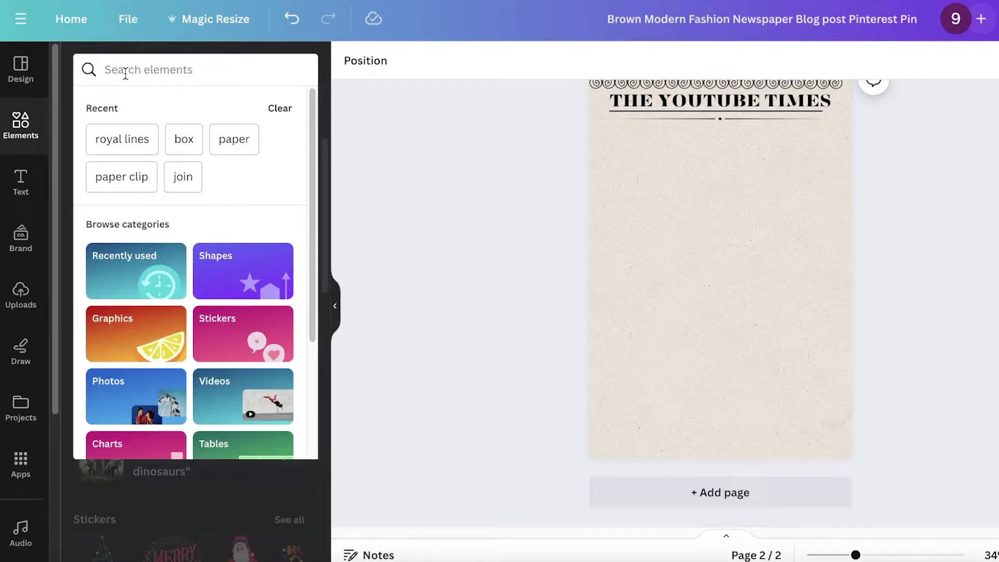
{"action": "type", "text": "buildi"}
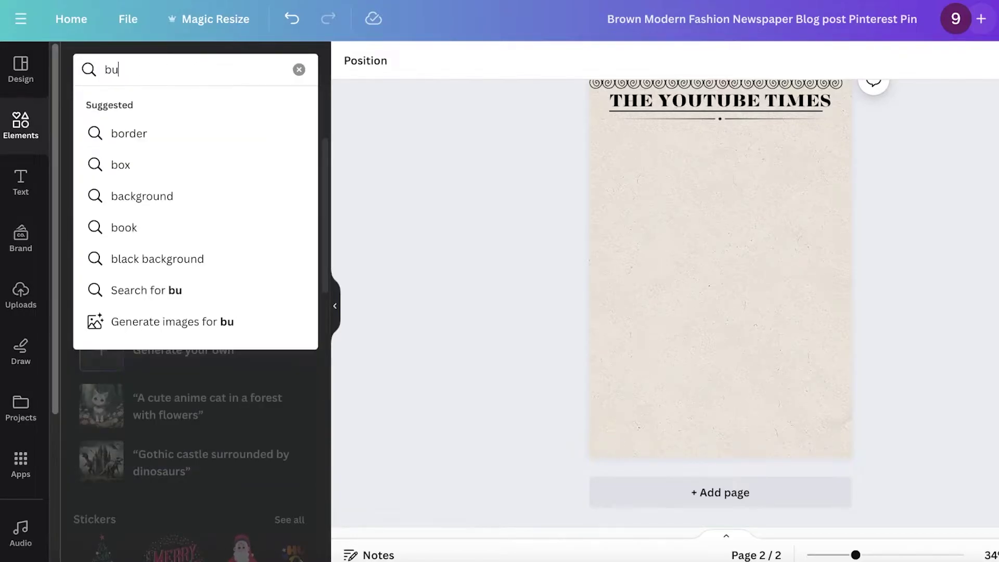
{"action": "key", "text": "BackSpace"}
{"action": "key", "text": "BackSpace"}
{"action": "key", "text": "BackSpace"}
{"action": "key", "text": "BackSpace"}
{"action": "key", "text": "BackSpace"}
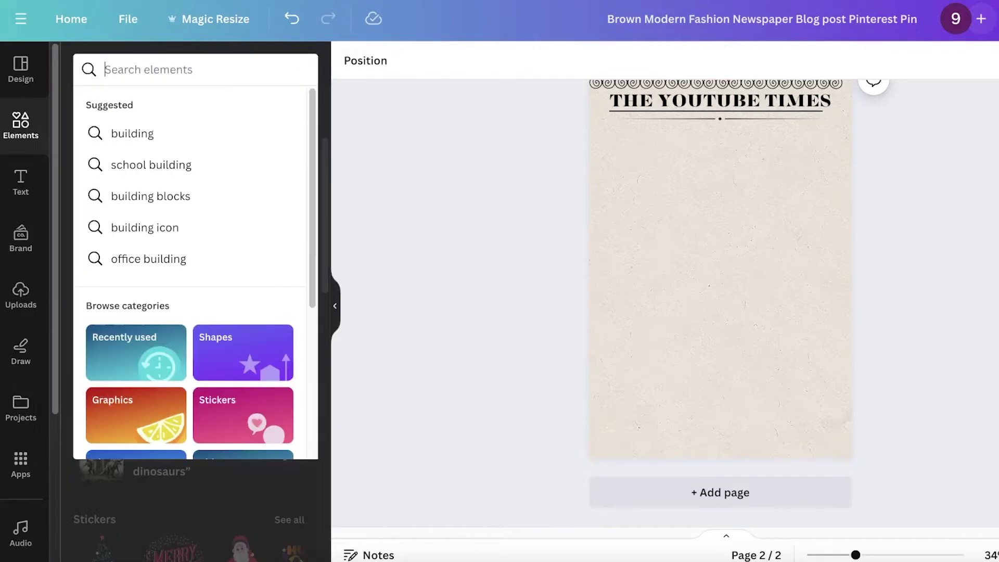
{"action": "type", "text": "new york offic"}
{"action": "key", "text": "Return"}
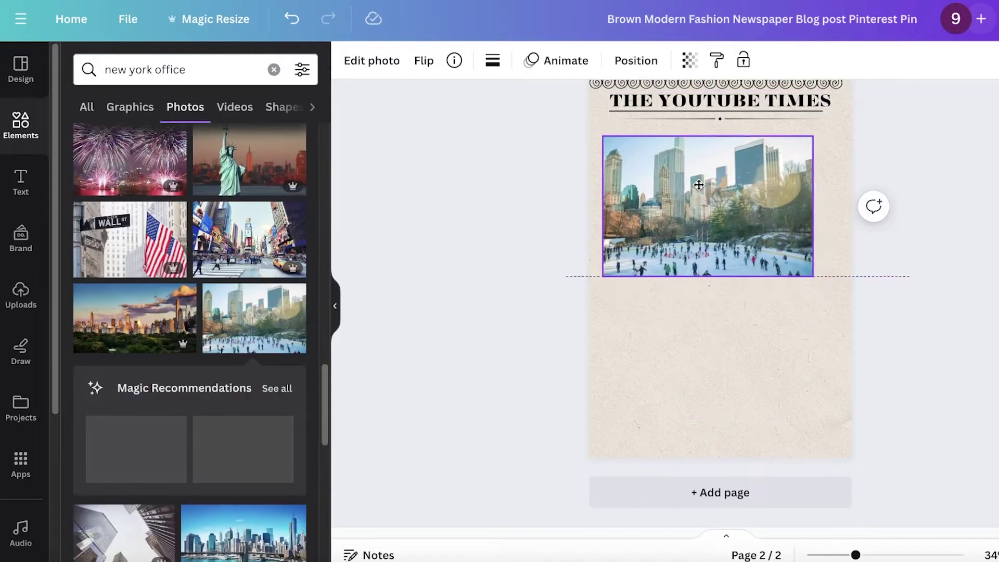
{"action": "left_click_drag", "start_coordinate": [693, 204], "coordinate": [742, 204]}
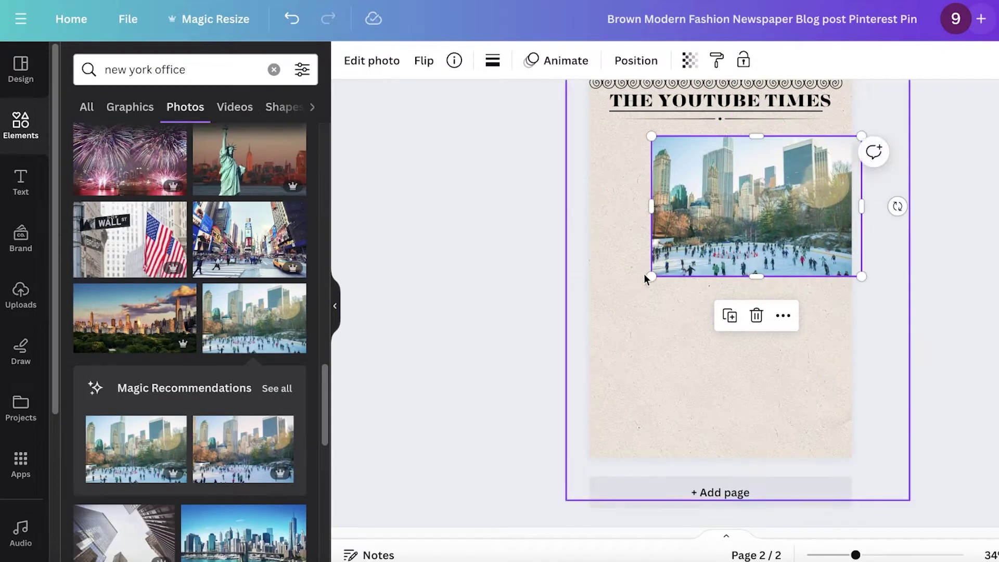
{"action": "left_click_drag", "start_coordinate": [648, 277], "coordinate": [589, 334]}
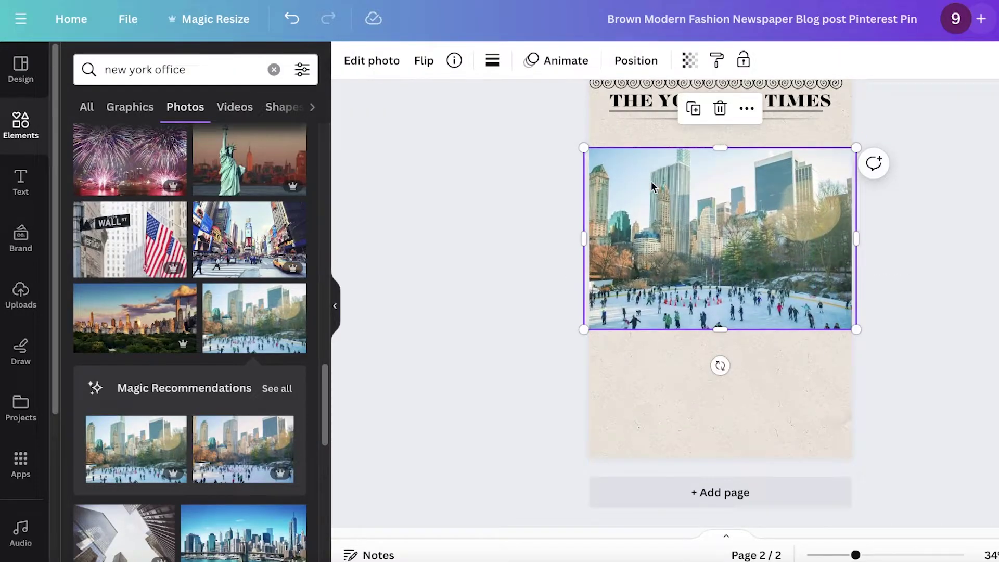
Step: Apply the Fresco filter, warm the temperature to 37 and adjust brightness on the New York photo
{"action": "left_click", "coordinate": [361, 60]}
{"action": "scroll", "coordinate": [120, 406], "scroll_direction": "down", "scroll_amount": 1}
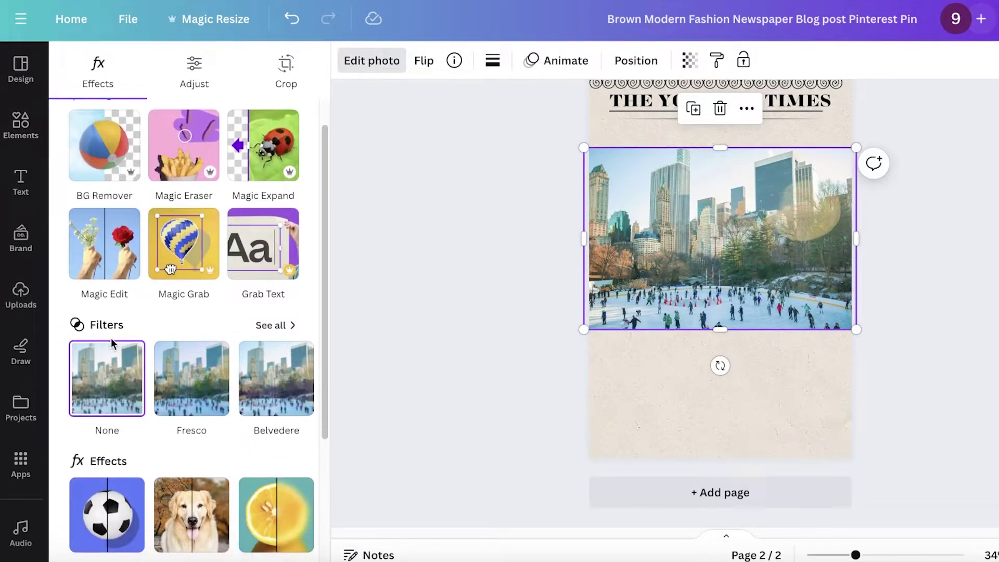
{"action": "left_click", "coordinate": [186, 395]}
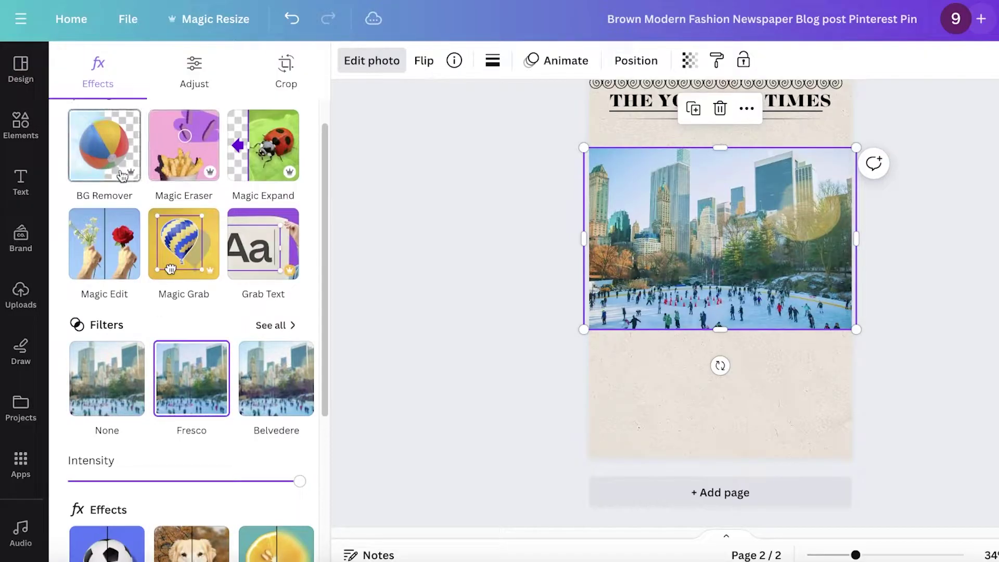
{"action": "scroll", "coordinate": [174, 424], "scroll_direction": "down", "scroll_amount": 3}
{"action": "left_click", "coordinate": [194, 73]}
{"action": "left_click_drag", "start_coordinate": [124, 299], "coordinate": [204, 300]}
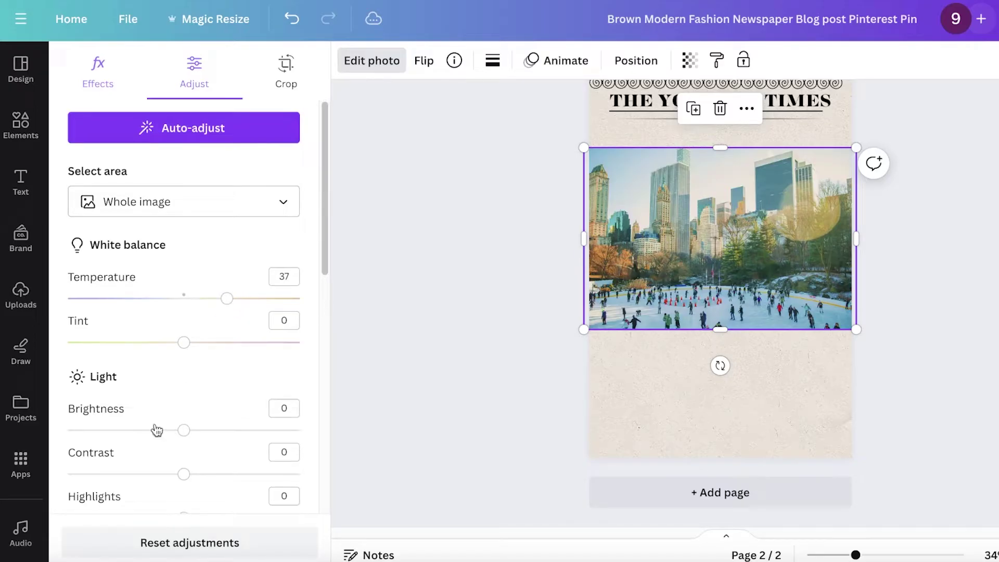
{"action": "mouse_move", "coordinate": [156, 430]}
{"action": "left_mouse_down"}
{"action": "mouse_move", "coordinate": [122, 430]}
{"action": "mouse_move", "coordinate": [167, 428]}
{"action": "left_mouse_up"}
{"action": "key", "text": "Escape"}
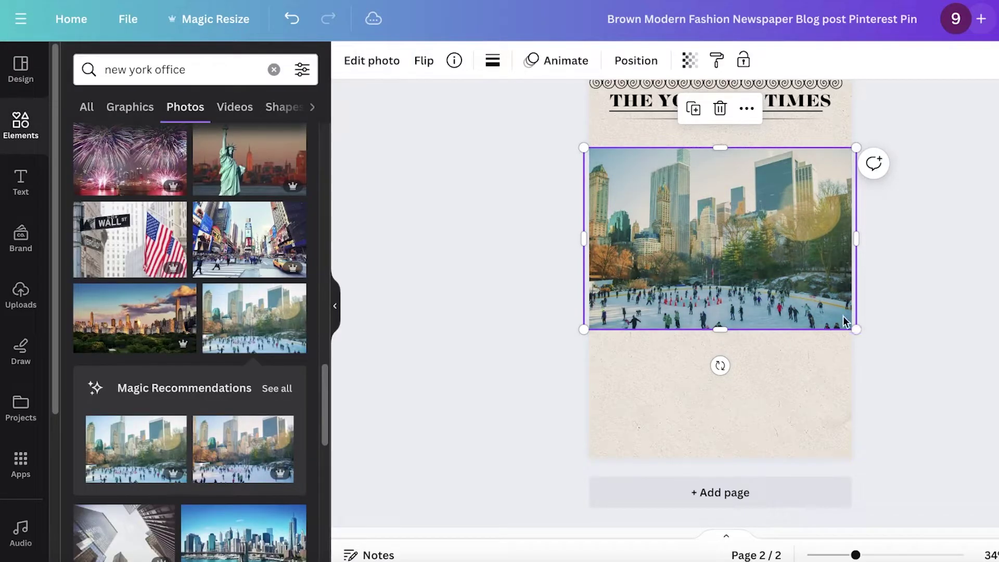
Step: Crop the photo into a shorter full-width strip centred beneath the masthead divider
{"action": "left_click_drag", "start_coordinate": [856, 330], "coordinate": [732, 249]}
{"action": "left_click_drag", "start_coordinate": [670, 203], "coordinate": [732, 223]}
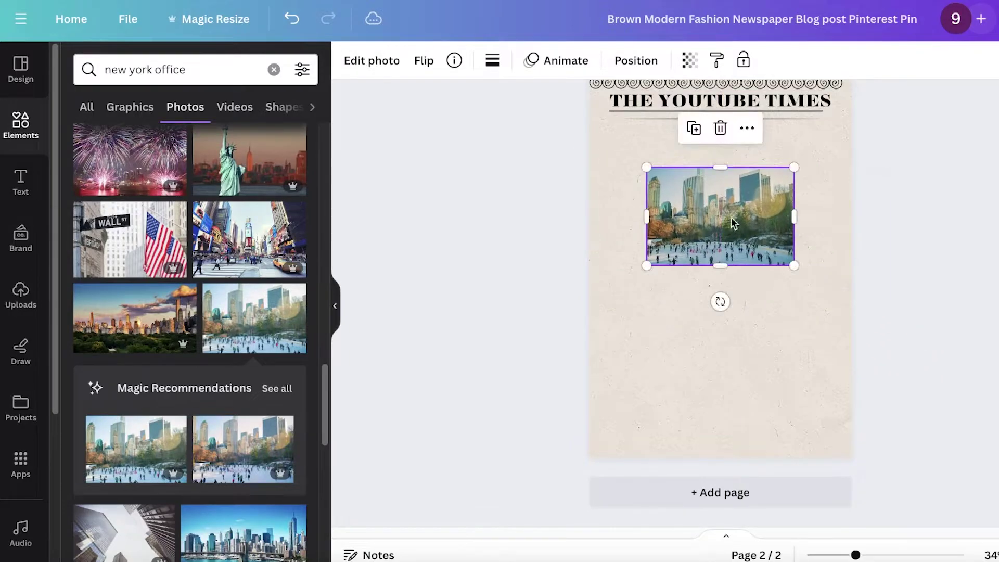
{"action": "left_click_drag", "start_coordinate": [717, 167], "coordinate": [719, 189]}
{"action": "left_click_drag", "start_coordinate": [796, 188], "coordinate": [850, 165]}
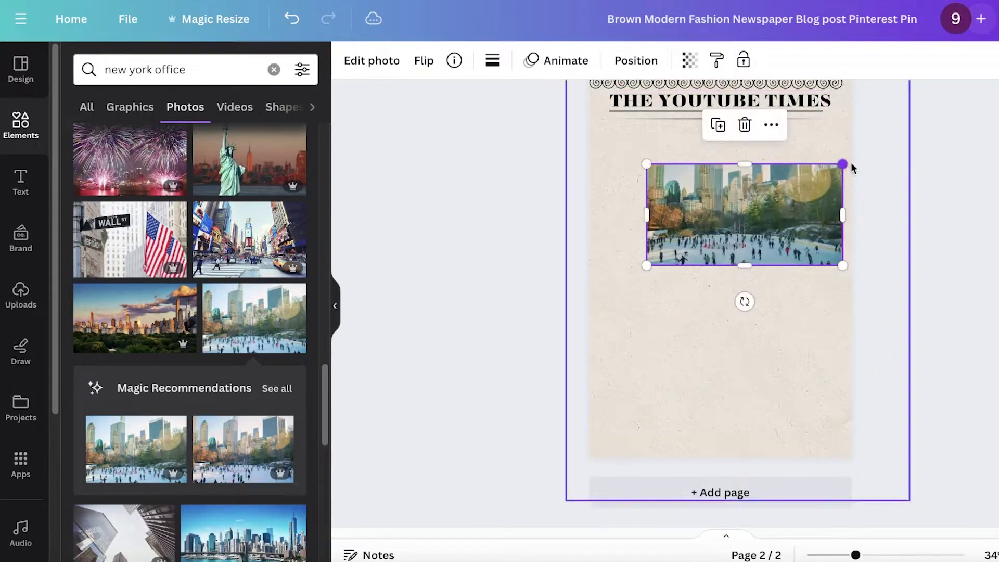
{"action": "left_click_drag", "start_coordinate": [647, 163], "coordinate": [584, 134]}
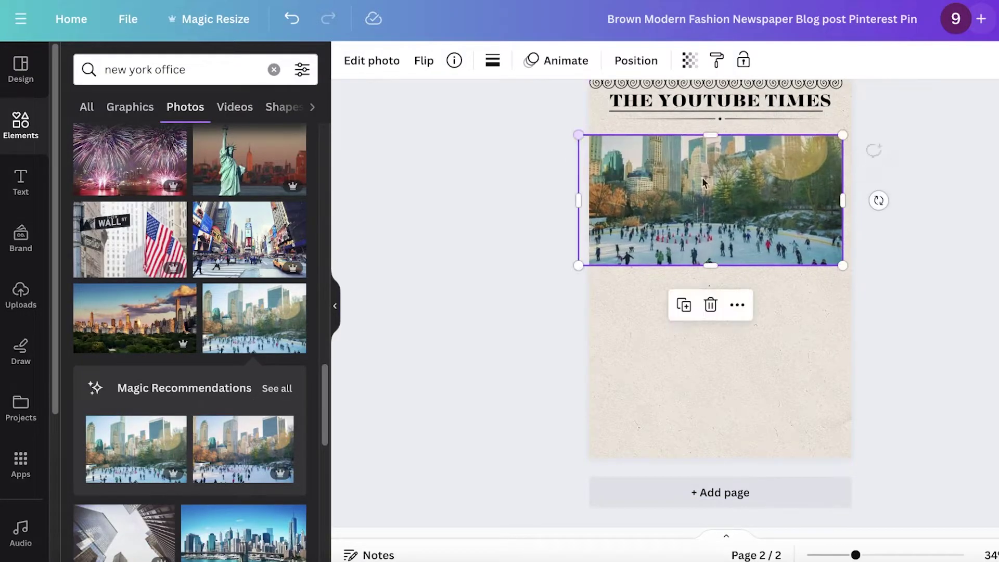
{"action": "left_click_drag", "start_coordinate": [705, 179], "coordinate": [725, 206]}
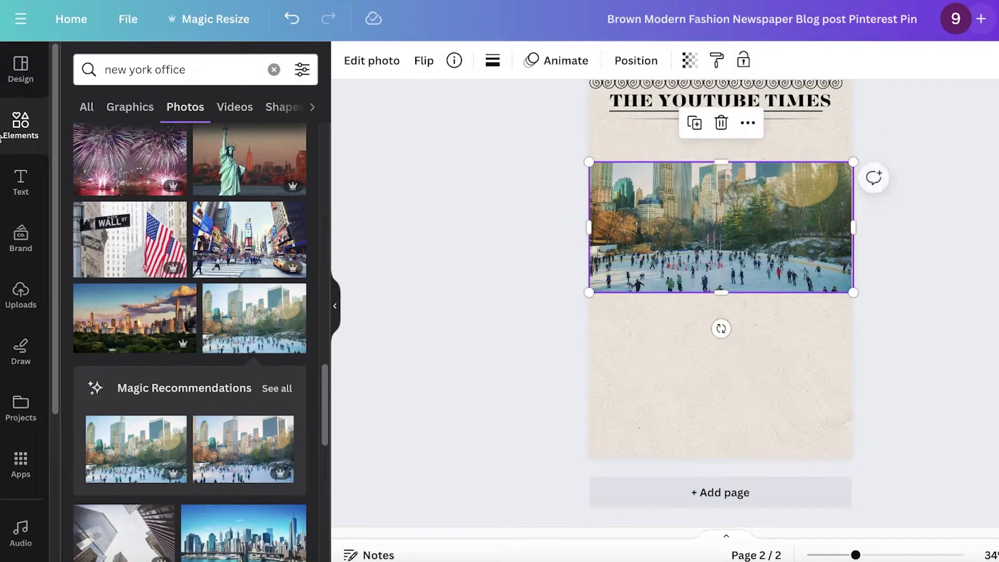
Step: Add a heading reading 'IS NEWYORK IN TROUBLE?' to page 2
{"action": "left_click", "coordinate": [27, 115]}
{"action": "left_click", "coordinate": [21, 182]}
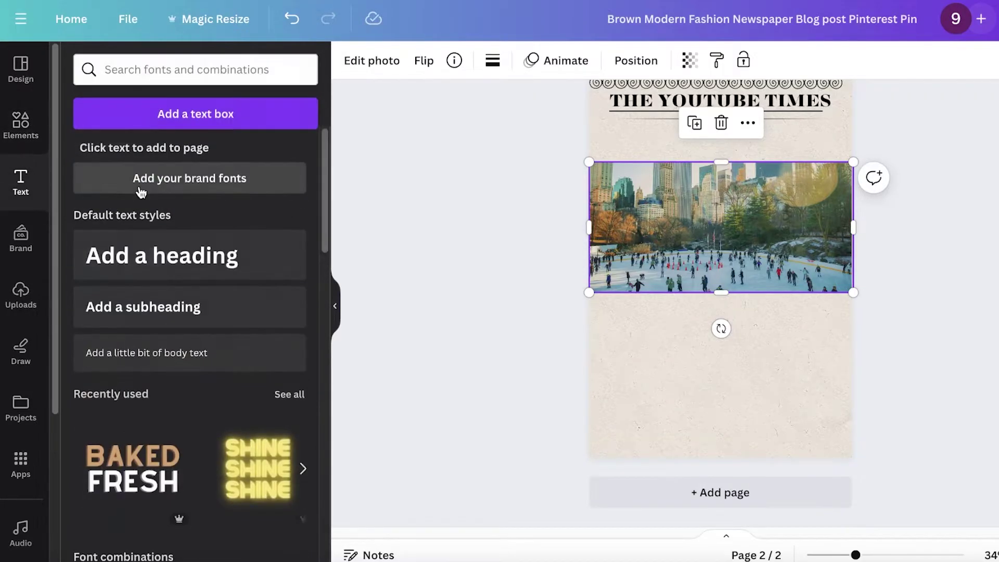
{"action": "left_click", "coordinate": [139, 185]}
{"action": "left_click", "coordinate": [165, 256]}
{"action": "left_click", "coordinate": [165, 257]}
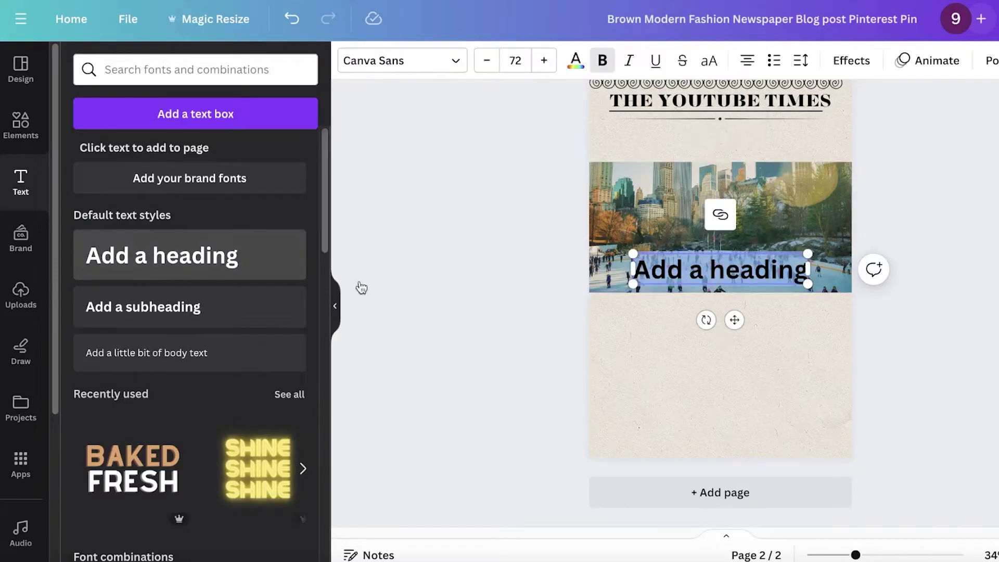
{"action": "double_click", "coordinate": [671, 268]}
{"action": "type", "text": "IS NEWYOU"}
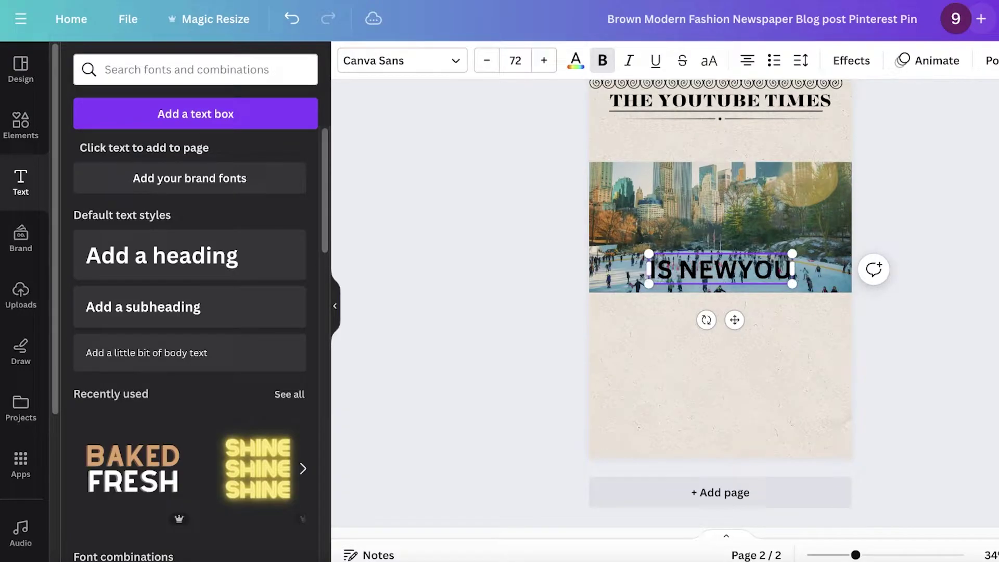
{"action": "key", "text": "BackSpace"}
{"action": "type", "text": "RK"}
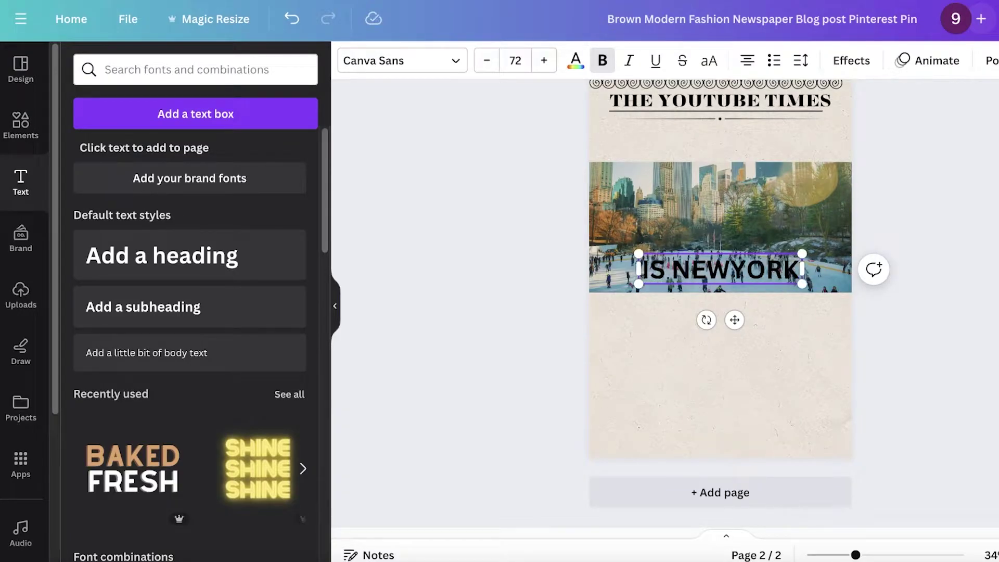
{"action": "type", "text": " IN TROUBLE?"}
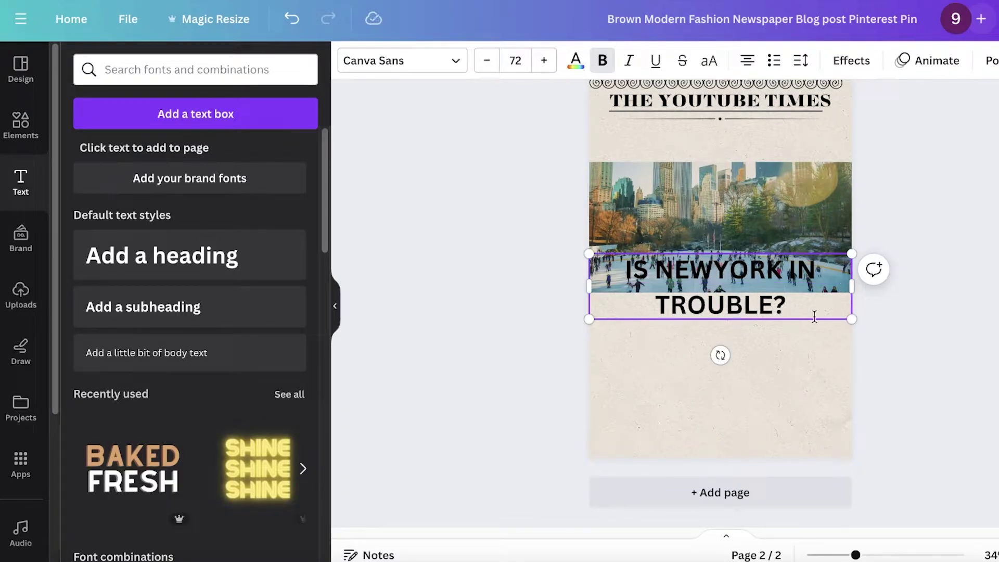
Step: Set the headline to size 38 on one line, positioned just above the New York photo
{"action": "left_click_drag", "start_coordinate": [850, 315], "coordinate": [682, 276]}
{"action": "left_click_drag", "start_coordinate": [650, 265], "coordinate": [774, 154]}
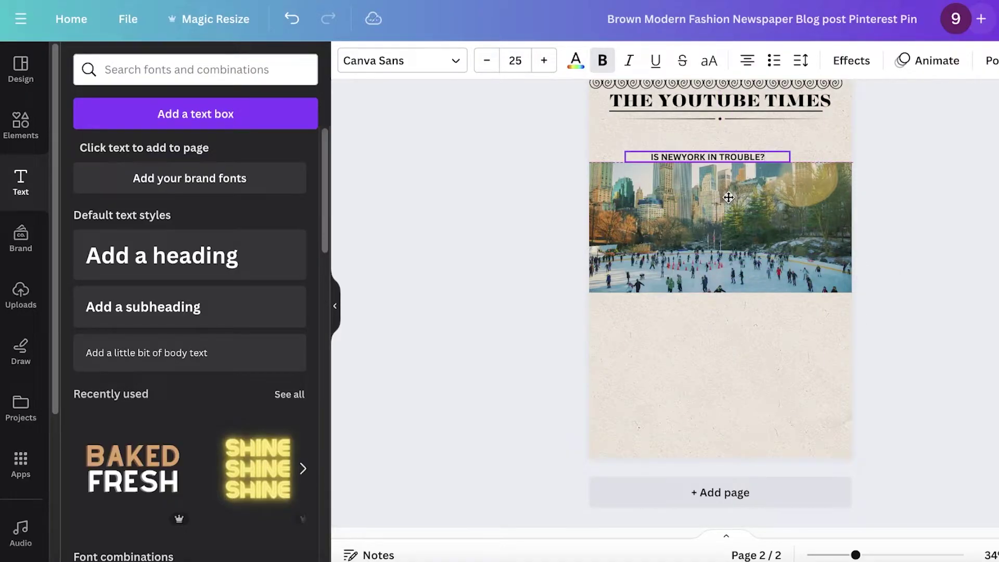
{"action": "left_click", "coordinate": [544, 60]}
{"action": "left_click", "coordinate": [544, 61]}
{"action": "left_click", "coordinate": [544, 60]}
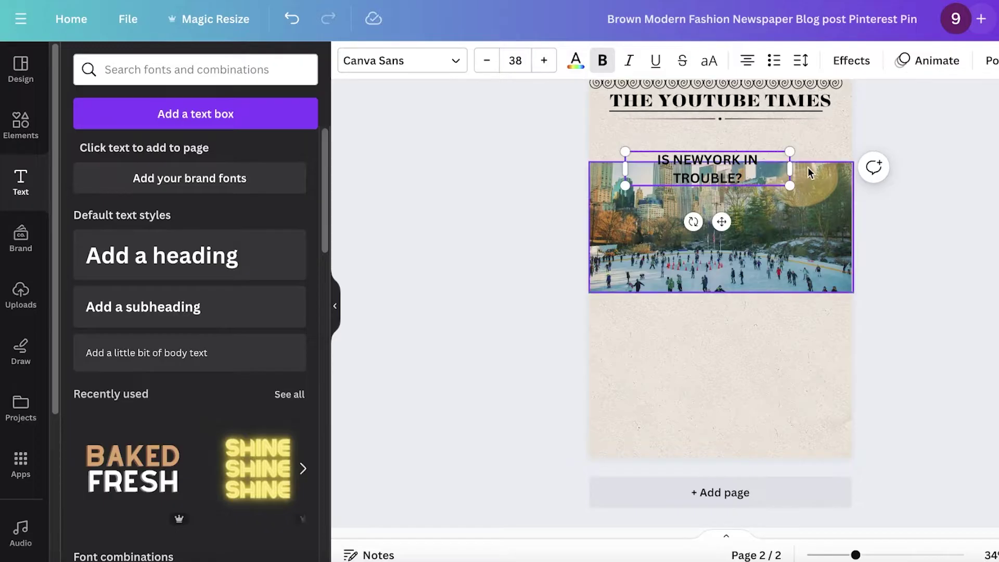
{"action": "left_click_drag", "start_coordinate": [790, 167], "coordinate": [836, 160]}
{"action": "left_click", "coordinate": [756, 122]}
{"action": "left_click", "coordinate": [777, 213]}
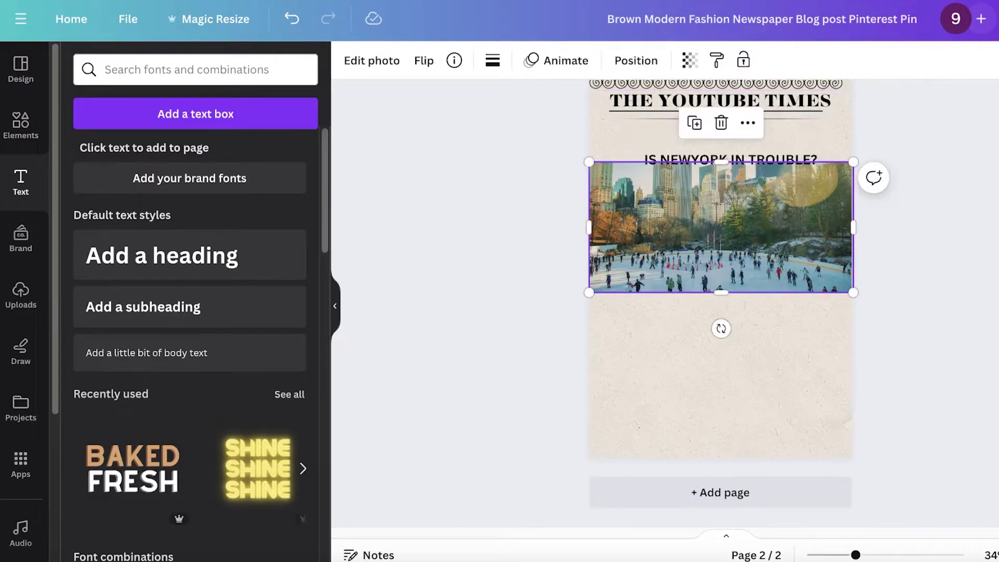
{"action": "scroll", "coordinate": [778, 214], "scroll_direction": "up", "scroll_amount": 1}
{"action": "left_click", "coordinate": [771, 198]}
{"action": "mouse_move", "coordinate": [771, 198]}
{"action": "left_mouse_down"}
{"action": "mouse_move", "coordinate": [767, 187]}
{"action": "mouse_move", "coordinate": [769, 266]}
{"action": "mouse_move", "coordinate": [770, 248]}
{"action": "mouse_move", "coordinate": [777, 258]}
{"action": "mouse_move", "coordinate": [767, 210]}
{"action": "left_mouse_up"}
Step: Nudge the headline right and change its font to Garamond
{"action": "scroll", "coordinate": [781, 221], "scroll_direction": "up", "scroll_amount": 8}
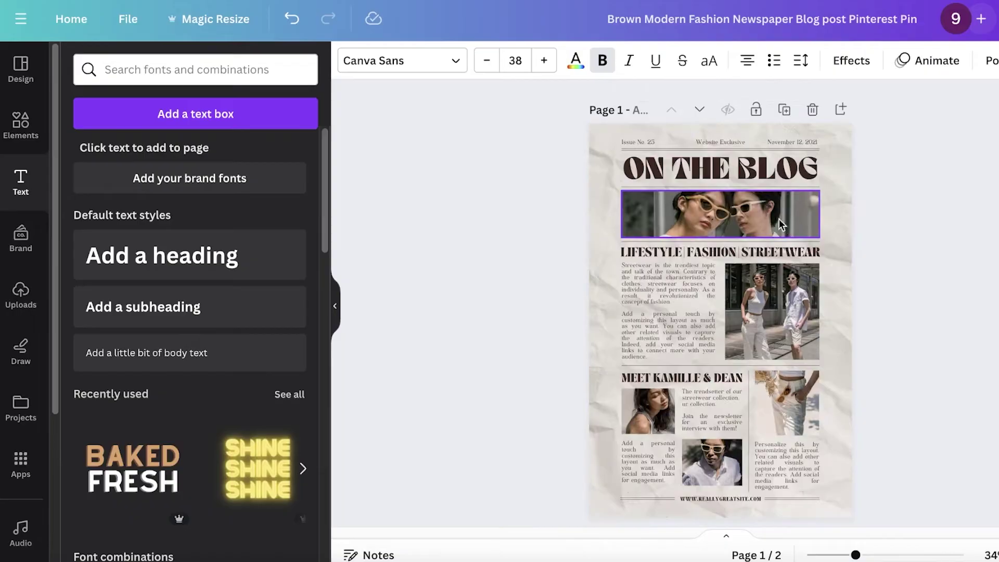
{"action": "scroll", "coordinate": [932, 378], "scroll_direction": "down", "scroll_amount": 6}
{"action": "left_click_drag", "start_coordinate": [731, 286], "coordinate": [733, 287]}
{"action": "left_click", "coordinate": [396, 73]}
{"action": "scroll", "coordinate": [107, 183], "scroll_direction": "up", "scroll_amount": 5}
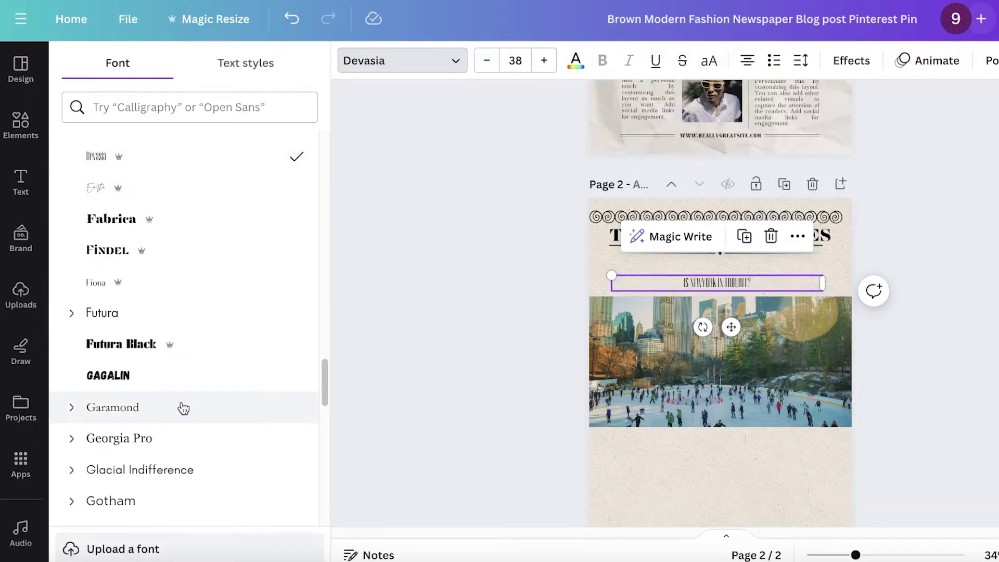
{"action": "left_click", "coordinate": [176, 409]}
Step: Crop the bottom of the New York photo to make it shorter
{"action": "left_click", "coordinate": [728, 416]}
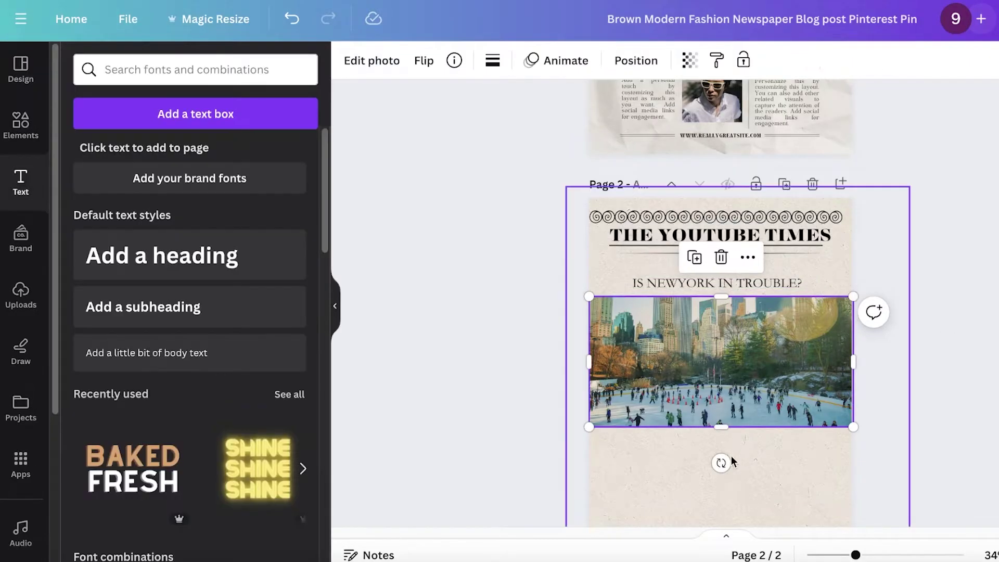
{"action": "left_click_drag", "start_coordinate": [721, 426], "coordinate": [713, 394]}
{"action": "scroll", "coordinate": [712, 394], "scroll_direction": "down", "scroll_amount": 3}
Step: Add an arrow line from Elements beneath the photo's right side
{"action": "left_click", "coordinate": [21, 123]}
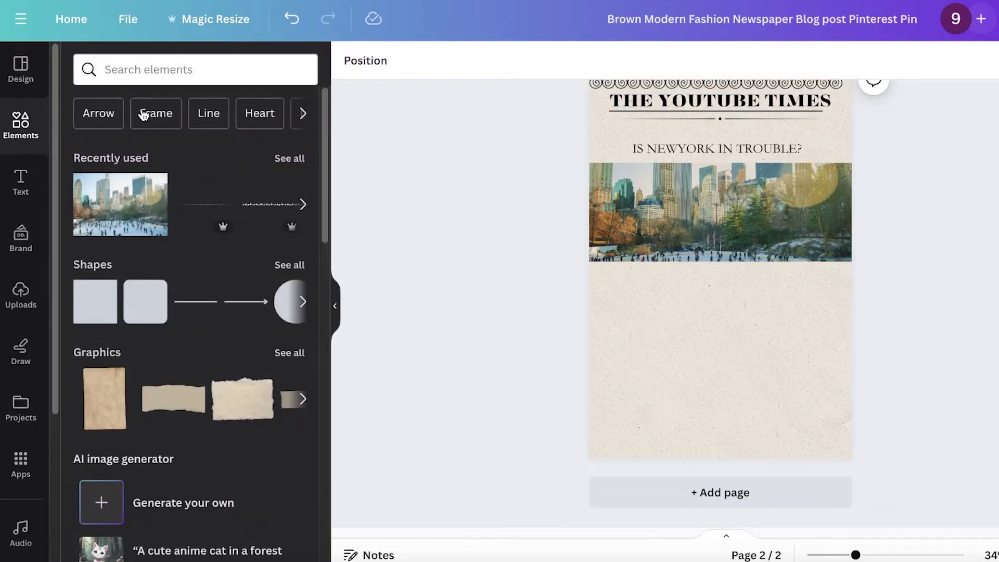
{"action": "left_click", "coordinate": [223, 302]}
{"action": "left_click_drag", "start_coordinate": [719, 260], "coordinate": [810, 310]}
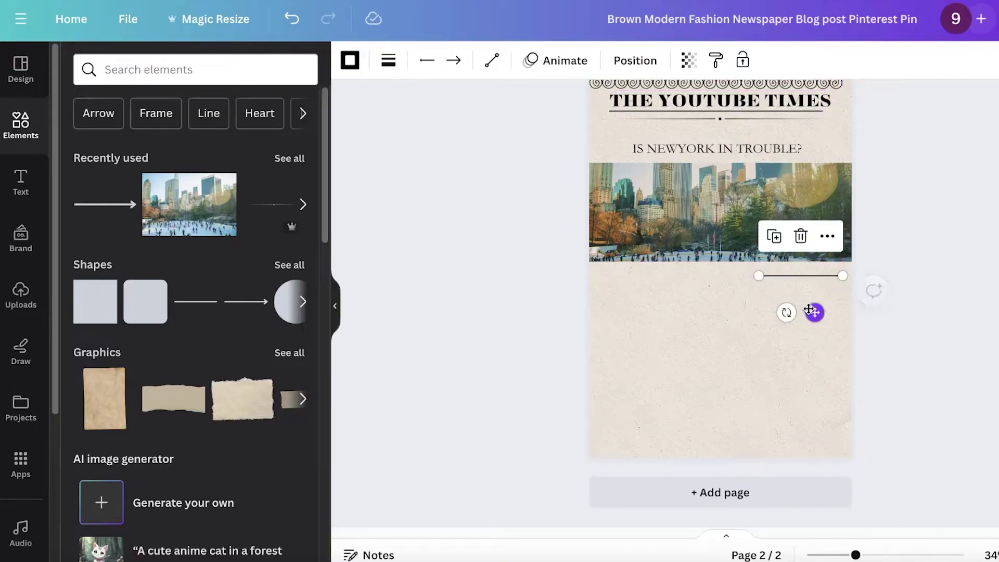
{"action": "left_click_drag", "start_coordinate": [812, 271], "coordinate": [814, 274]}
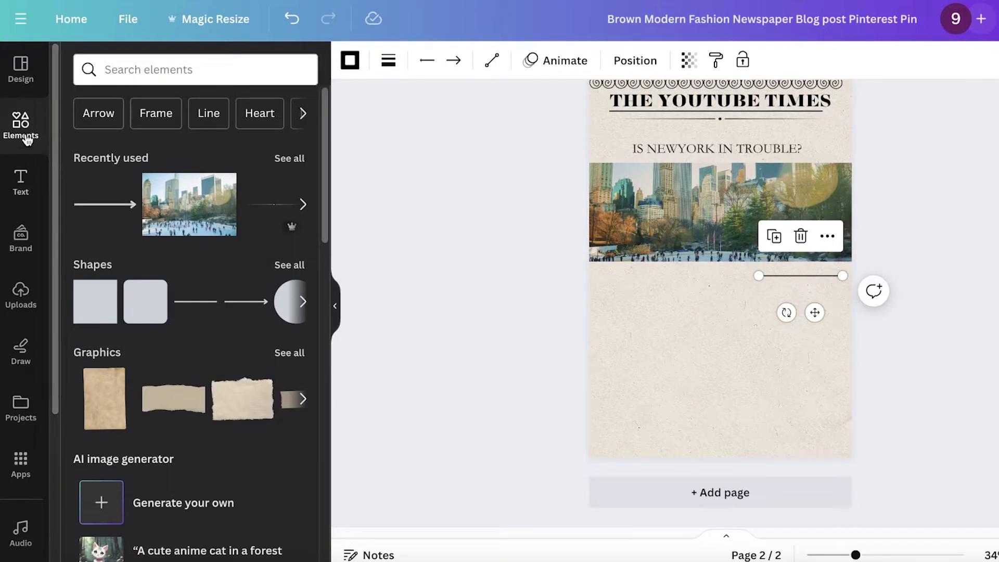
Step: Add a 15-pt 'on page 2' body-text caption just above the arrow line
{"action": "left_click", "coordinate": [21, 182]}
{"action": "left_click", "coordinate": [147, 352]}
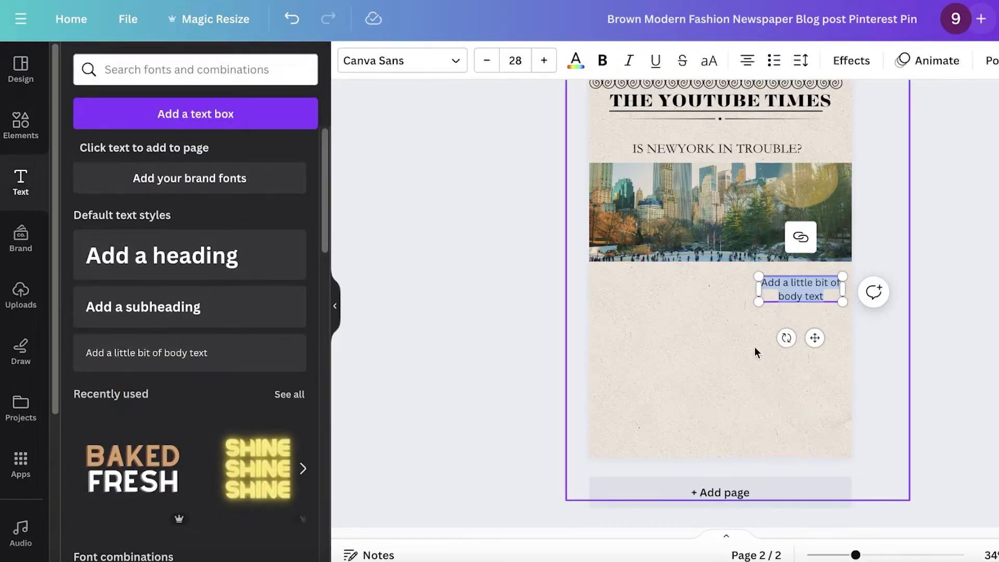
{"action": "type", "text": "on page 2"}
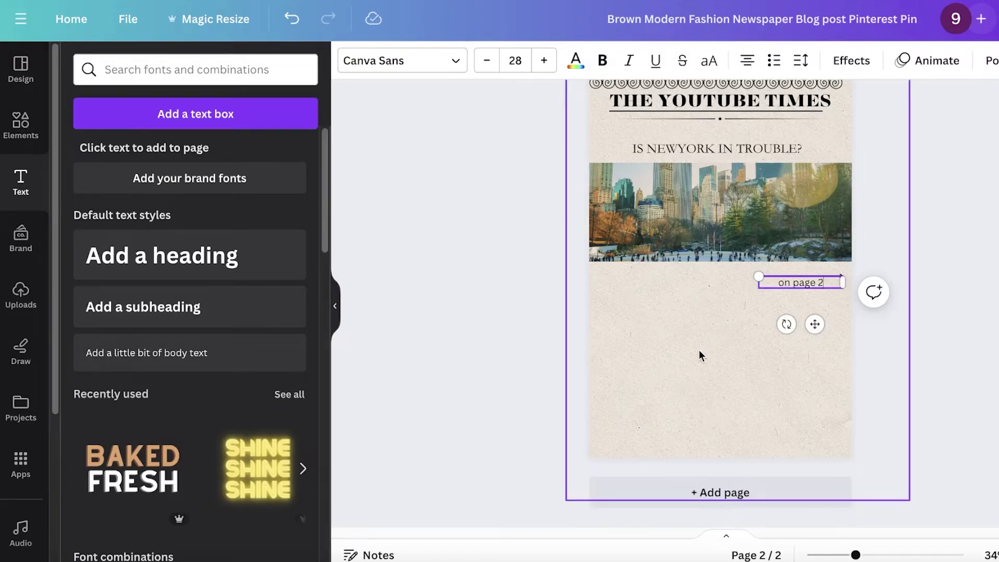
{"action": "left_click", "coordinate": [698, 350]}
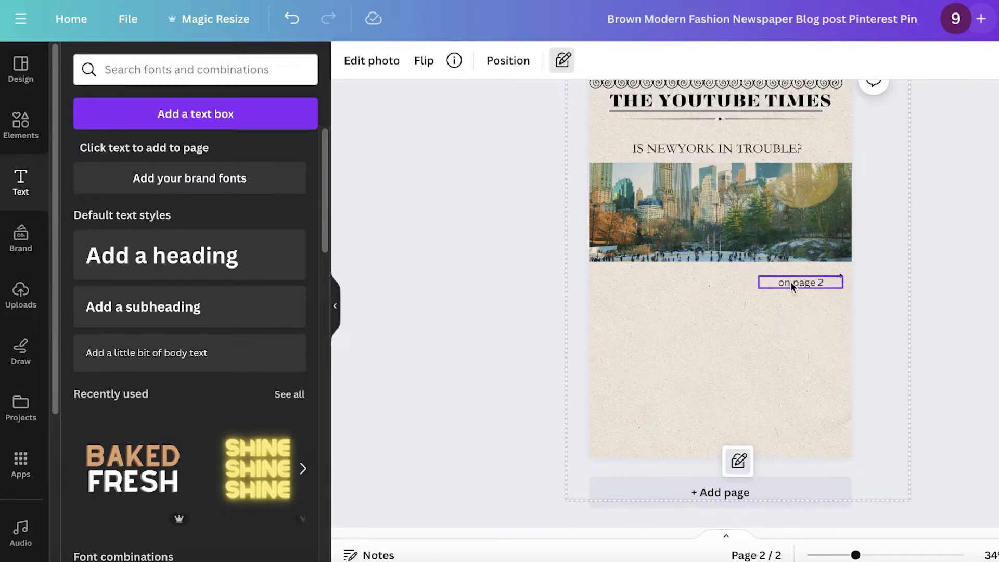
{"action": "left_click", "coordinate": [793, 281]}
{"action": "left_click_drag", "start_coordinate": [794, 280], "coordinate": [798, 271]}
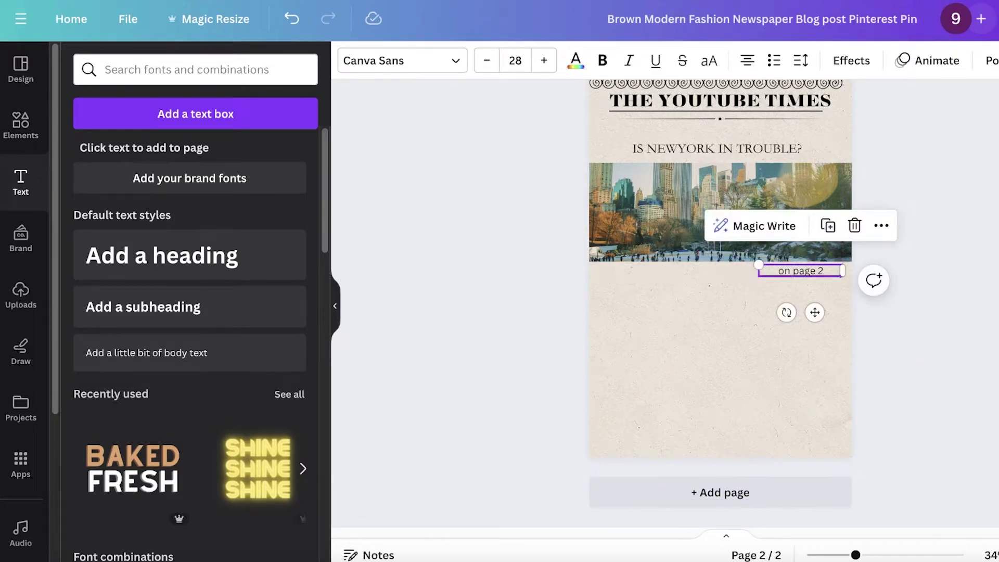
{"action": "left_click", "coordinate": [463, 57]}
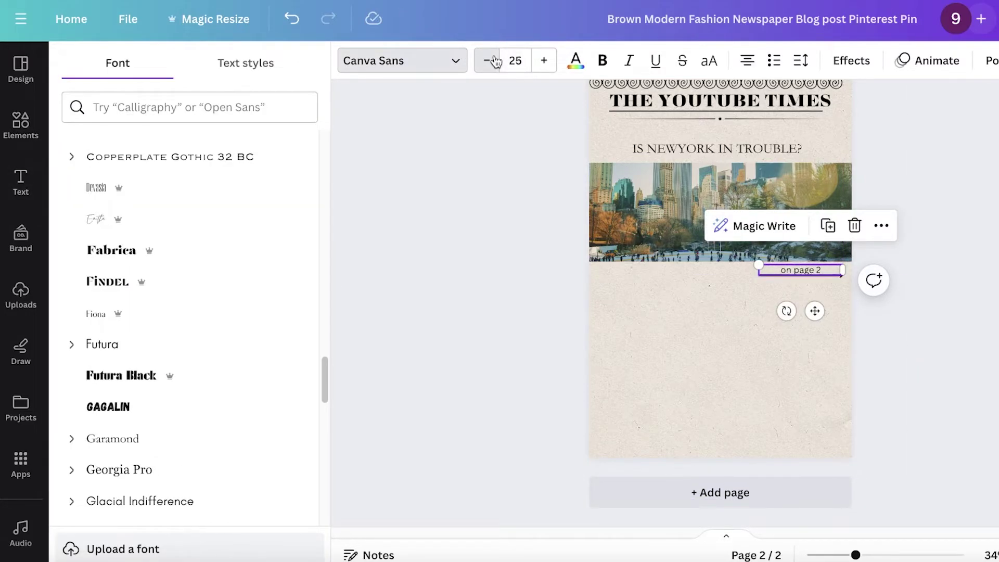
{"action": "left_click", "coordinate": [698, 339]}
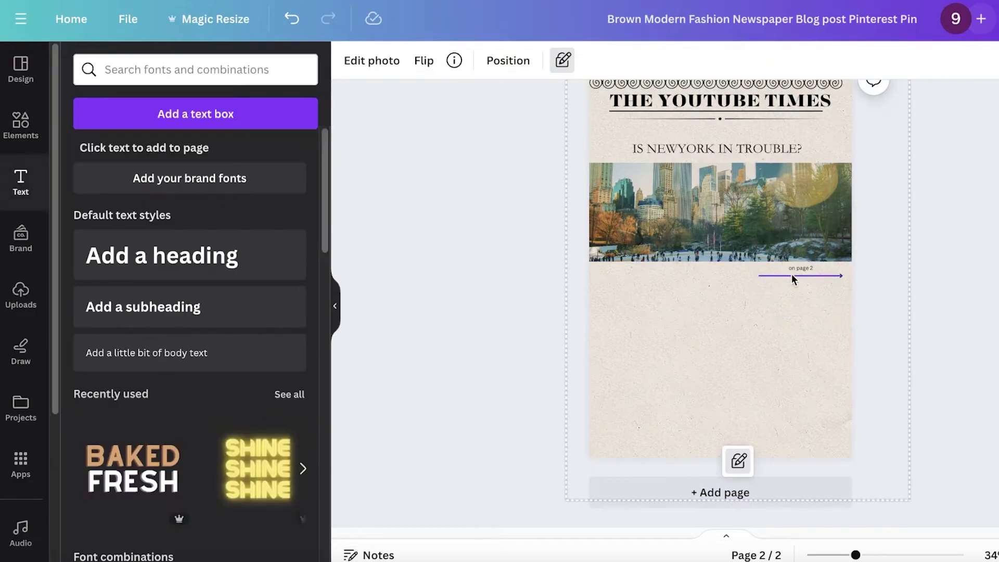
{"action": "left_click", "coordinate": [798, 268]}
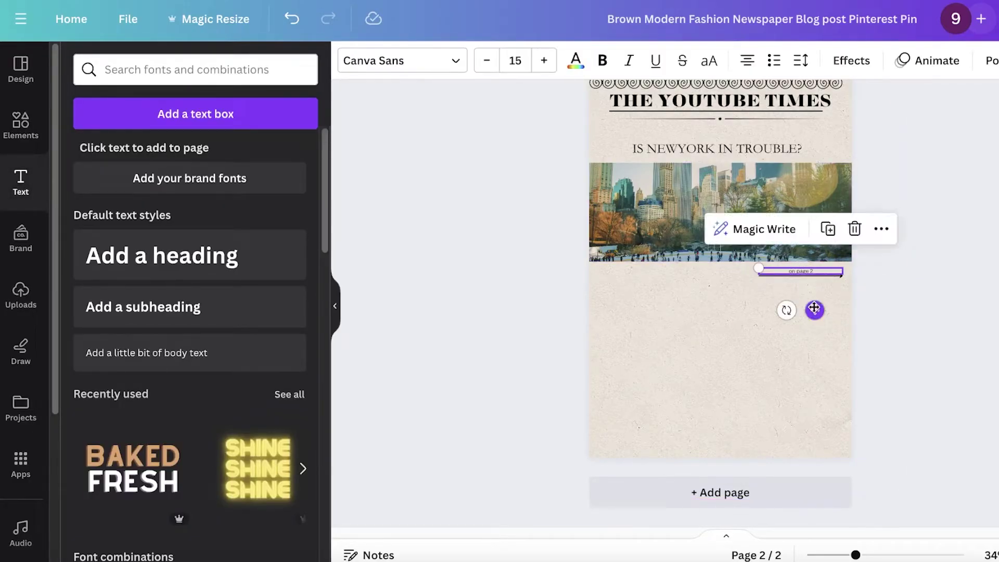
{"action": "left_click", "coordinate": [791, 312]}
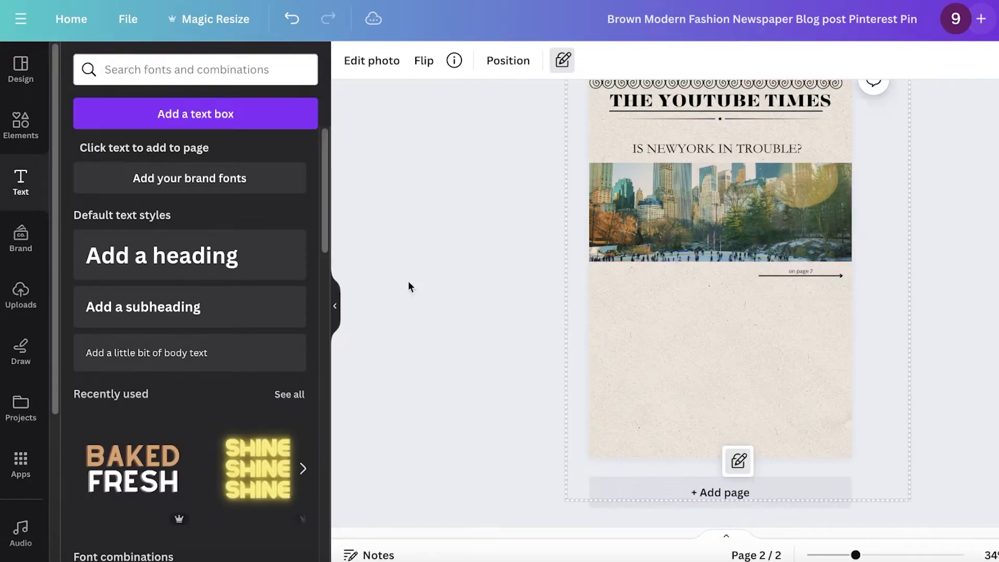
{"action": "left_click", "coordinate": [6, 137]}
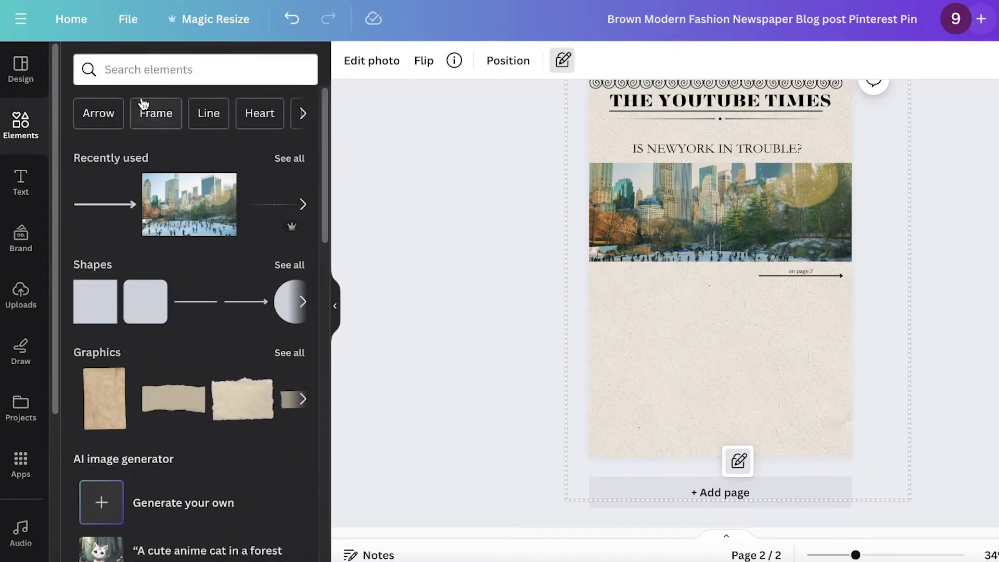
Step: Search Elements for 'royal lines' and browse the ornamental line graphics
{"action": "left_click", "coordinate": [175, 70]}
{"action": "type", "text": "royal lines"}
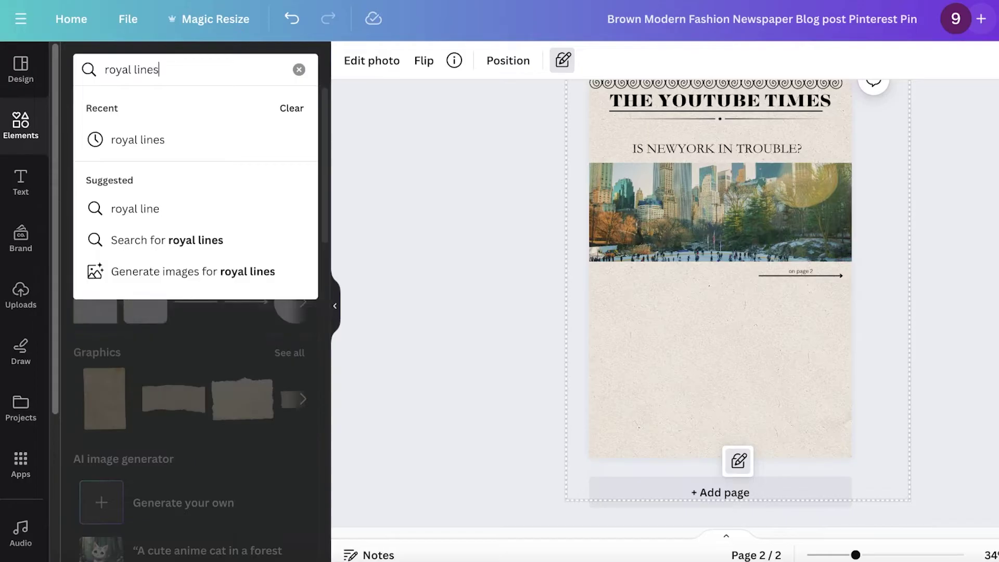
{"action": "key", "text": "Return"}
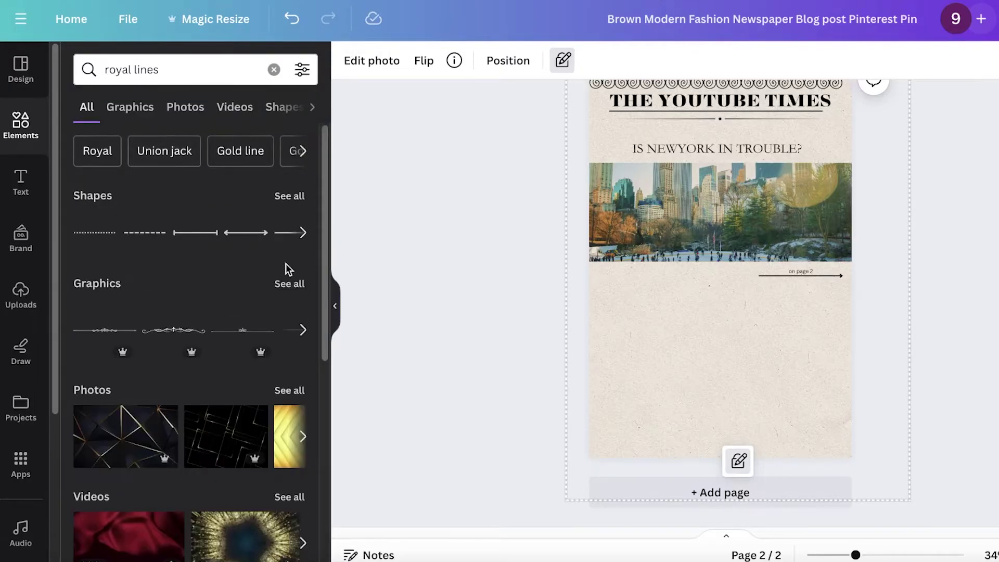
{"action": "left_click", "coordinate": [288, 194]}
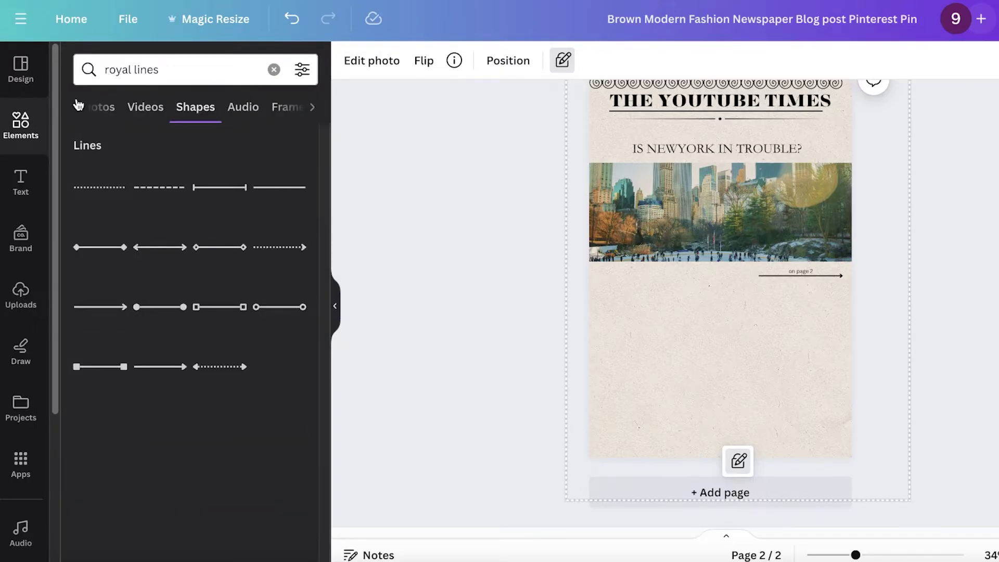
{"action": "left_click", "coordinate": [142, 108]}
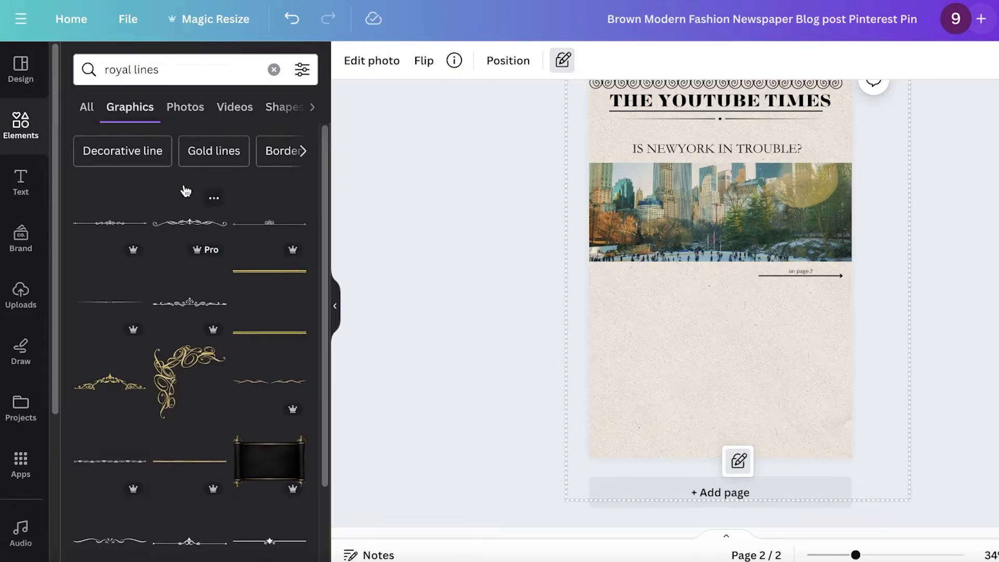
{"action": "scroll", "coordinate": [186, 192], "scroll_direction": "down", "scroll_amount": 10}
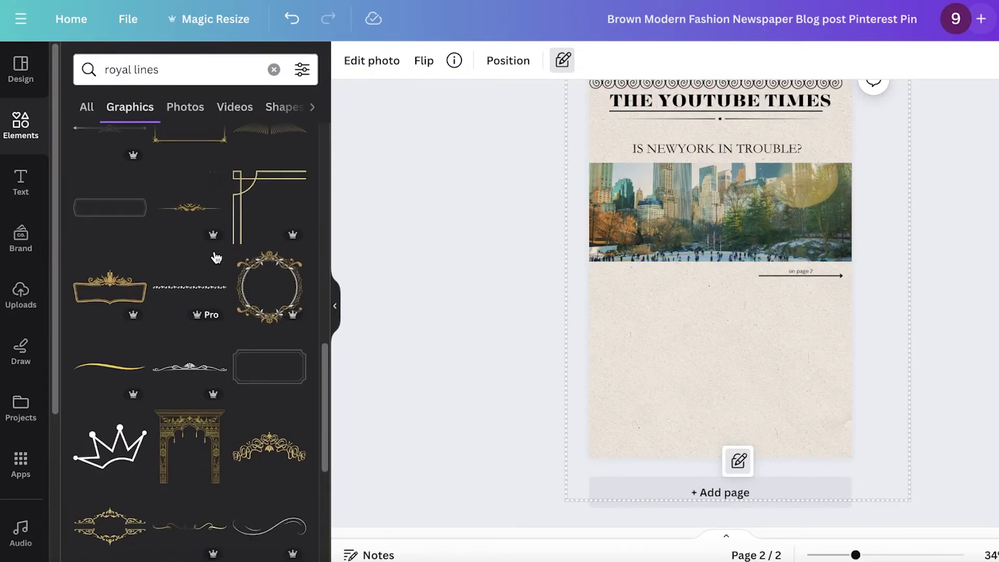
{"action": "scroll", "coordinate": [191, 285], "scroll_direction": "down", "scroll_amount": 5}
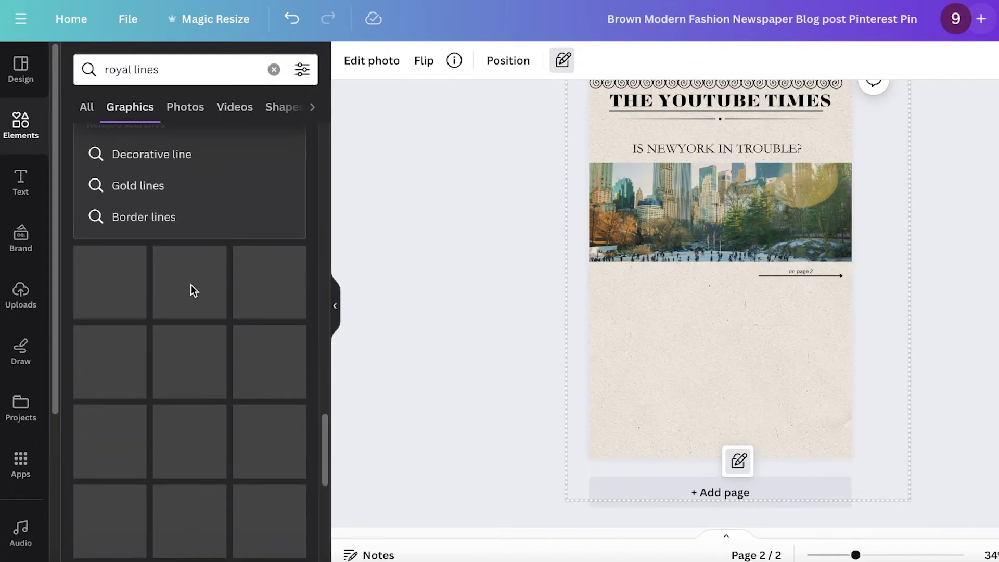
{"action": "scroll", "coordinate": [192, 285], "scroll_direction": "up", "scroll_amount": 5}
{"action": "scroll", "coordinate": [221, 391], "scroll_direction": "down", "scroll_amount": 3}
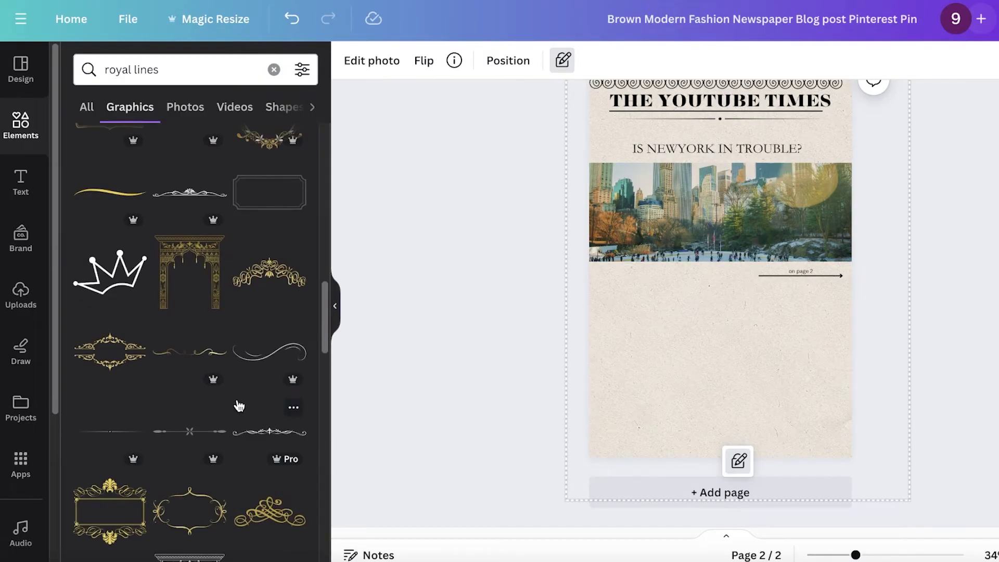
{"action": "scroll", "coordinate": [266, 284], "scroll_direction": "down", "scroll_amount": 7}
{"action": "scroll", "coordinate": [271, 285], "scroll_direction": "up", "scroll_amount": 3}
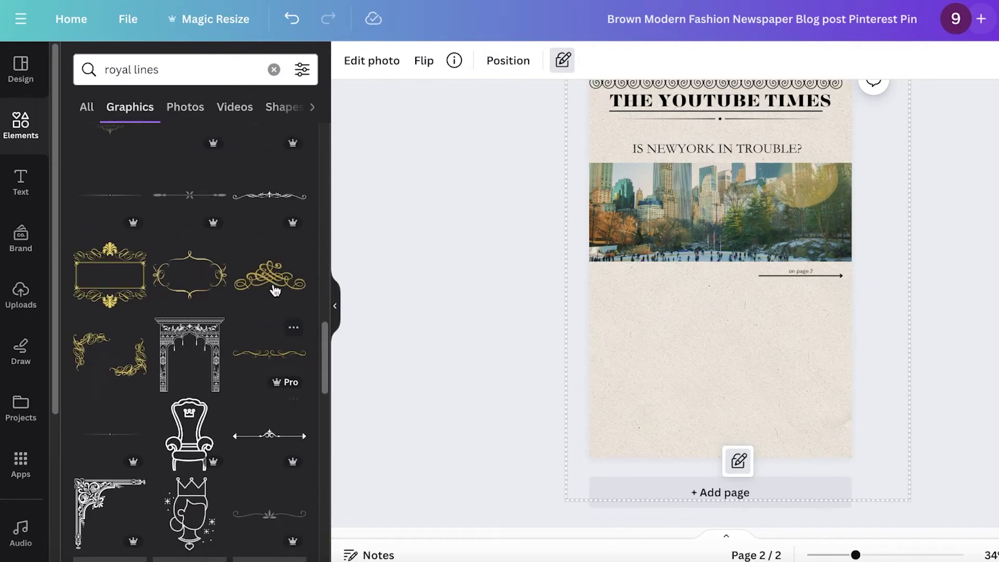
Step: Place an enlarged leaf-centred line ornament centred below the city photo
{"action": "left_click", "coordinate": [197, 199]}
{"action": "left_click_drag", "start_coordinate": [736, 299], "coordinate": [668, 353]}
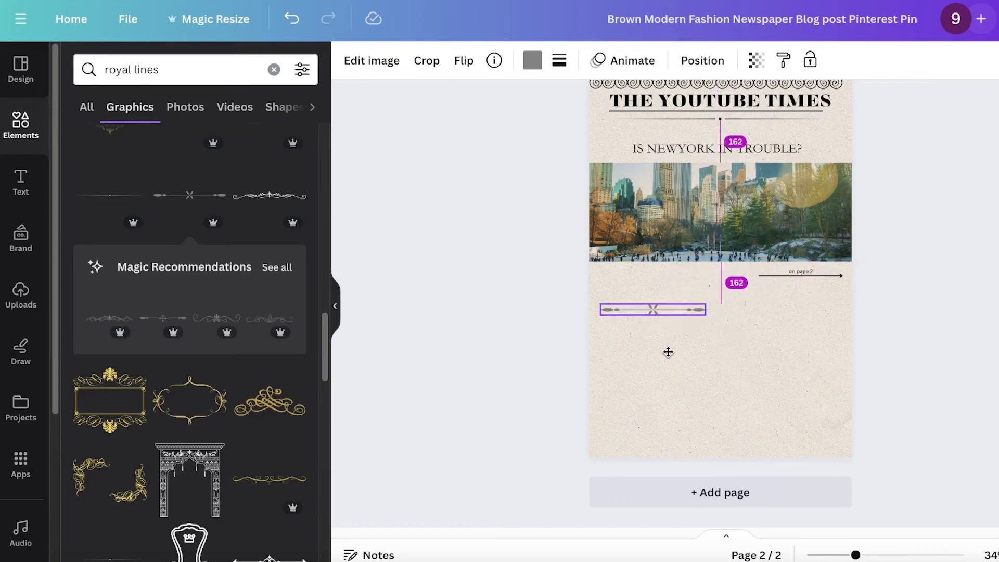
{"action": "key", "text": "Delete"}
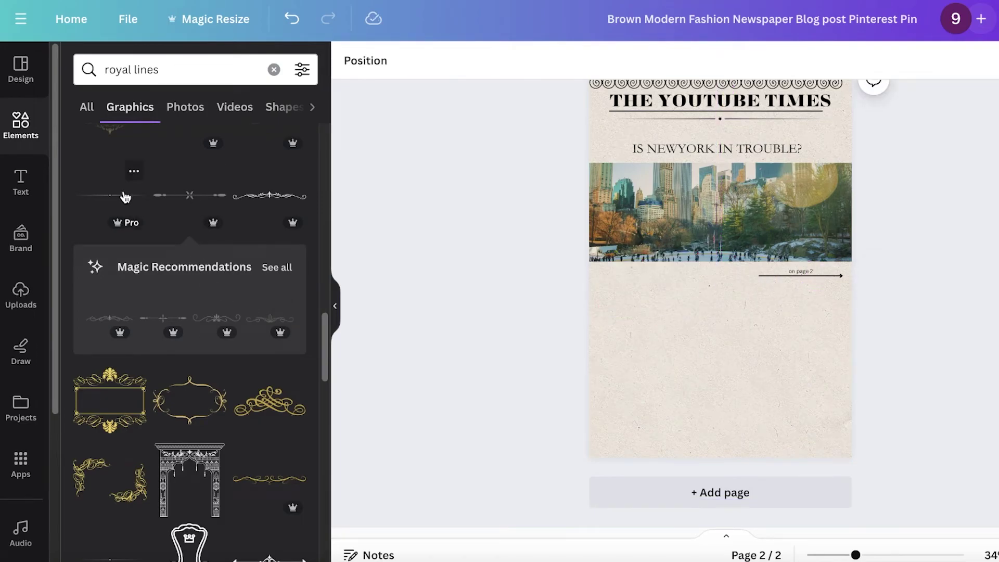
{"action": "scroll", "coordinate": [211, 333], "scroll_direction": "down", "scroll_amount": 5}
{"action": "left_click", "coordinate": [176, 301]}
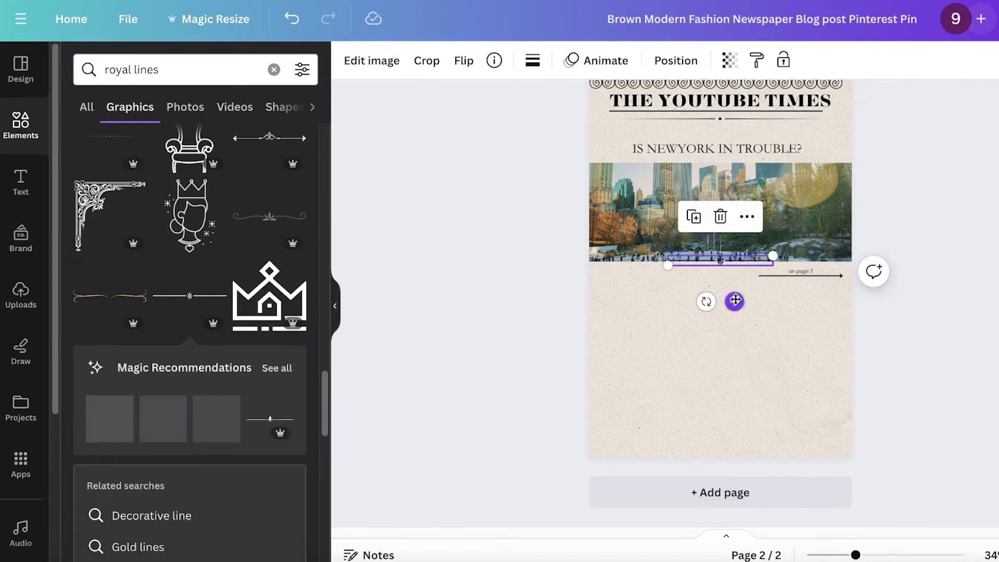
{"action": "left_click_drag", "start_coordinate": [714, 258], "coordinate": [820, 275]}
Step: Shorten the arrow beside 'on page 2' and reposition the caption
{"action": "left_click", "coordinate": [765, 276]}
{"action": "left_click", "coordinate": [914, 279]}
{"action": "left_click", "coordinate": [842, 274]}
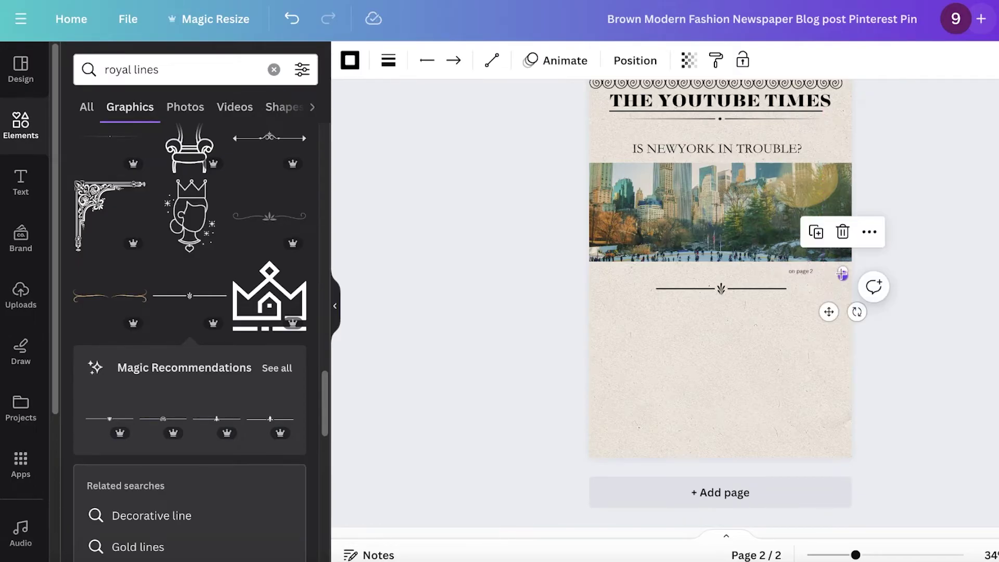
{"action": "left_click", "coordinate": [901, 261]}
{"action": "left_click", "coordinate": [842, 275]}
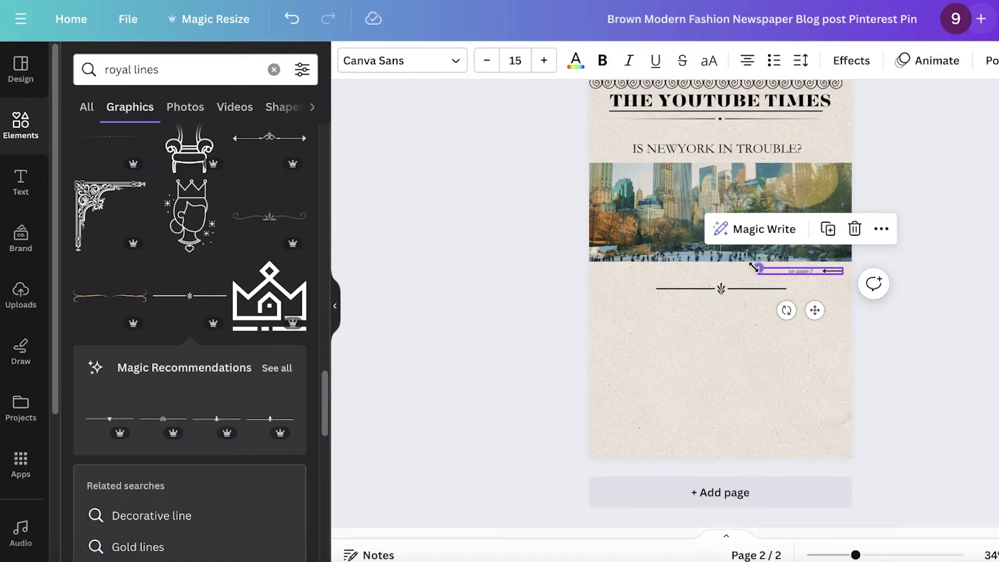
{"action": "left_click_drag", "start_coordinate": [754, 267], "coordinate": [803, 270]}
{"action": "left_click", "coordinate": [914, 290]}
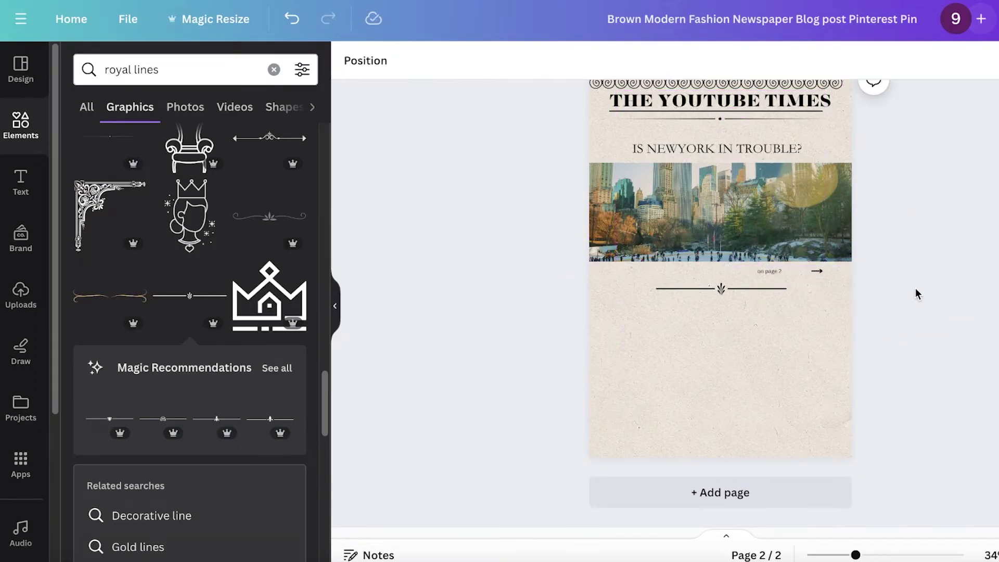
Step: Search Elements for 'horoscope' and show all photo results
{"action": "left_click", "coordinate": [20, 166]}
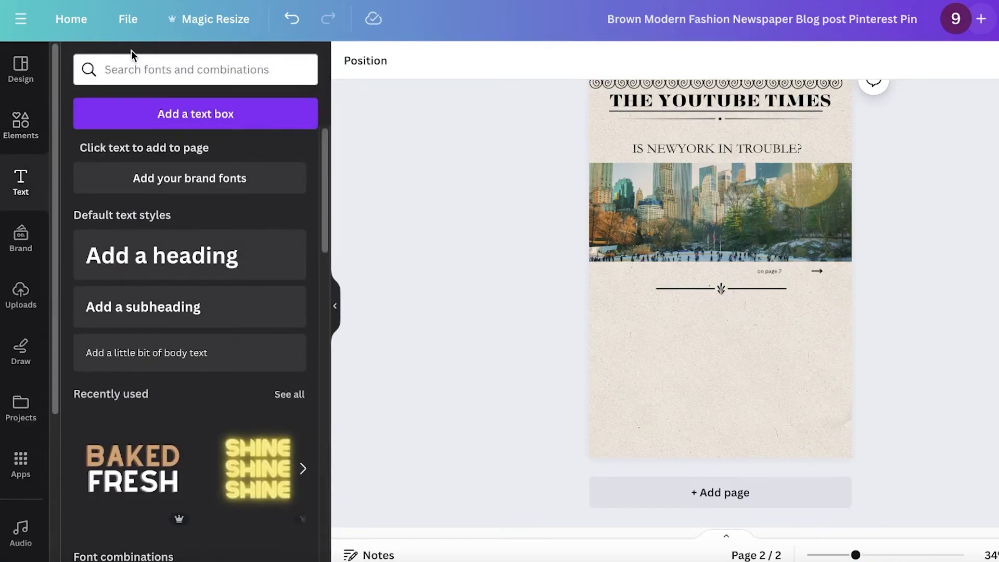
{"action": "left_click", "coordinate": [21, 124]}
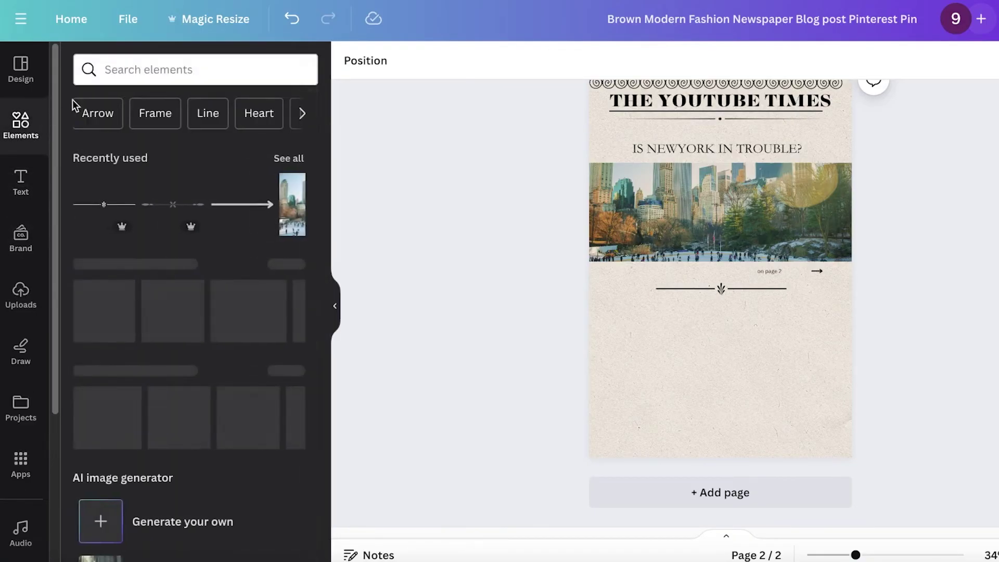
{"action": "left_click", "coordinate": [181, 68]}
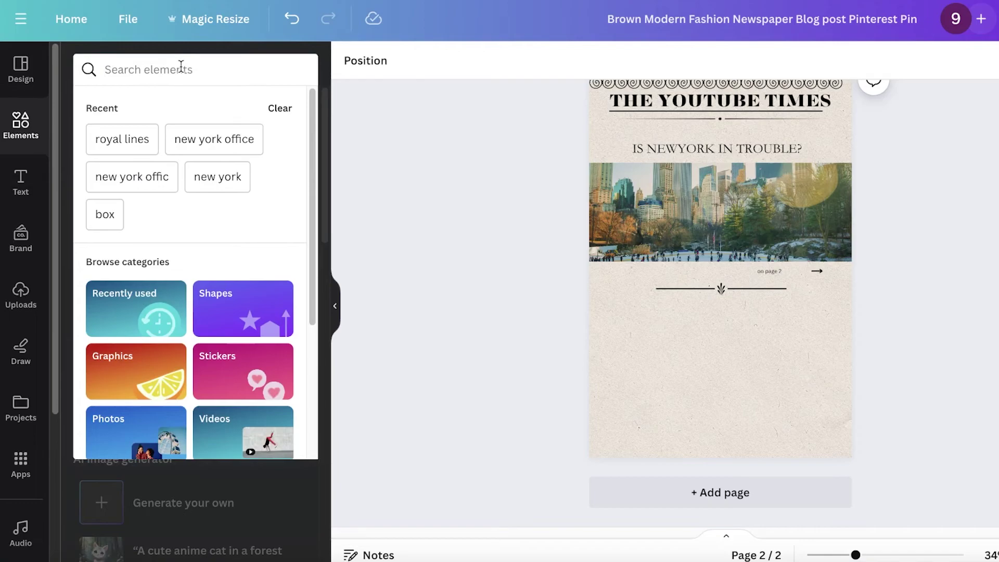
{"action": "type", "text": "horoscope"}
{"action": "key", "text": "Return"}
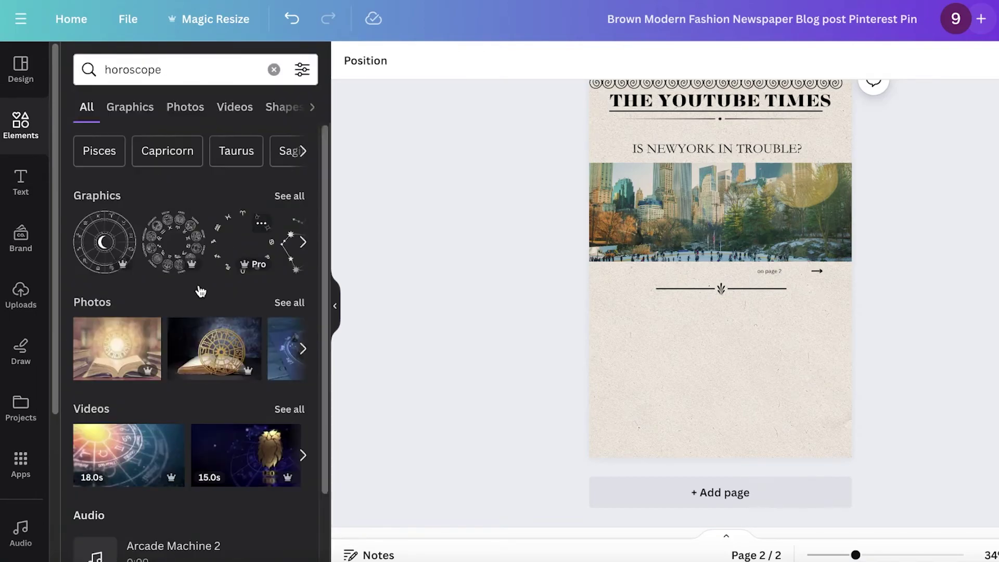
{"action": "left_click", "coordinate": [289, 302]}
{"action": "scroll", "coordinate": [205, 354], "scroll_direction": "down", "scroll_amount": 10}
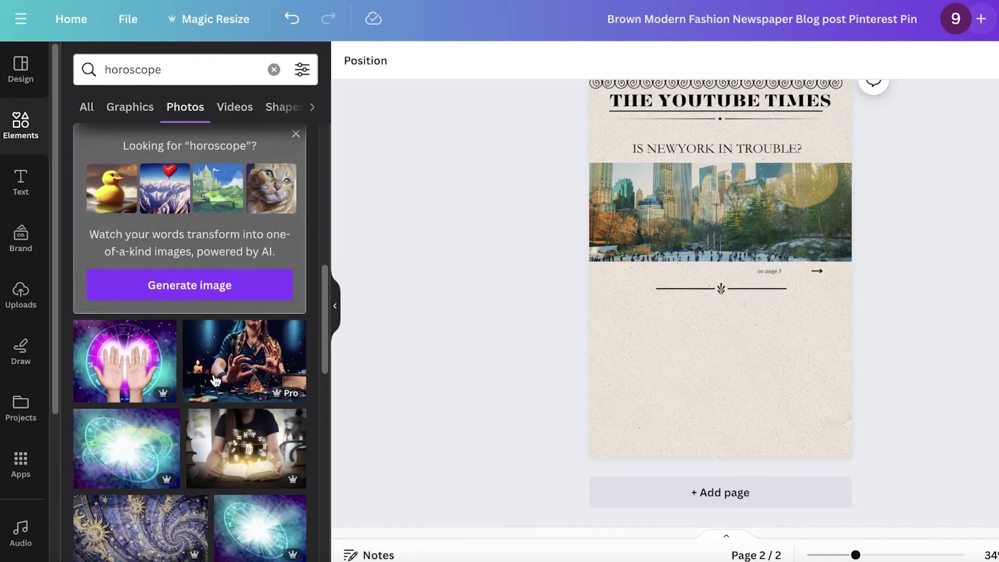
{"action": "scroll", "coordinate": [215, 380], "scroll_direction": "down", "scroll_amount": 5}
Step: Add the zodiac-dice photo, crop its sides, shrink it and place it left below the divider
{"action": "left_click", "coordinate": [125, 281]}
{"action": "left_click_drag", "start_coordinate": [825, 261], "coordinate": [811, 256]}
{"action": "left_click_drag", "start_coordinate": [616, 256], "coordinate": [637, 259]}
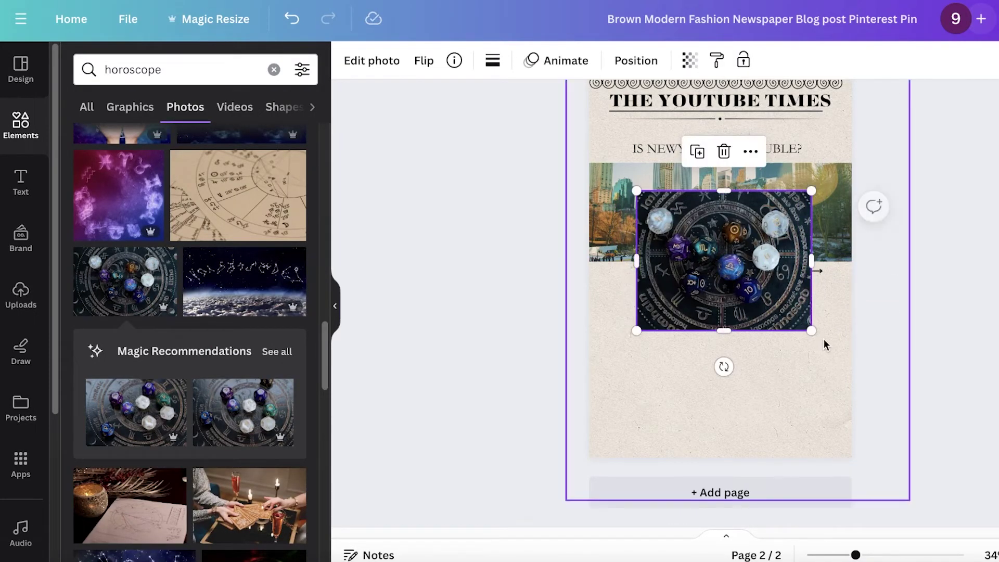
{"action": "left_click_drag", "start_coordinate": [812, 331], "coordinate": [725, 260]}
{"action": "left_click_drag", "start_coordinate": [705, 229], "coordinate": [682, 344]}
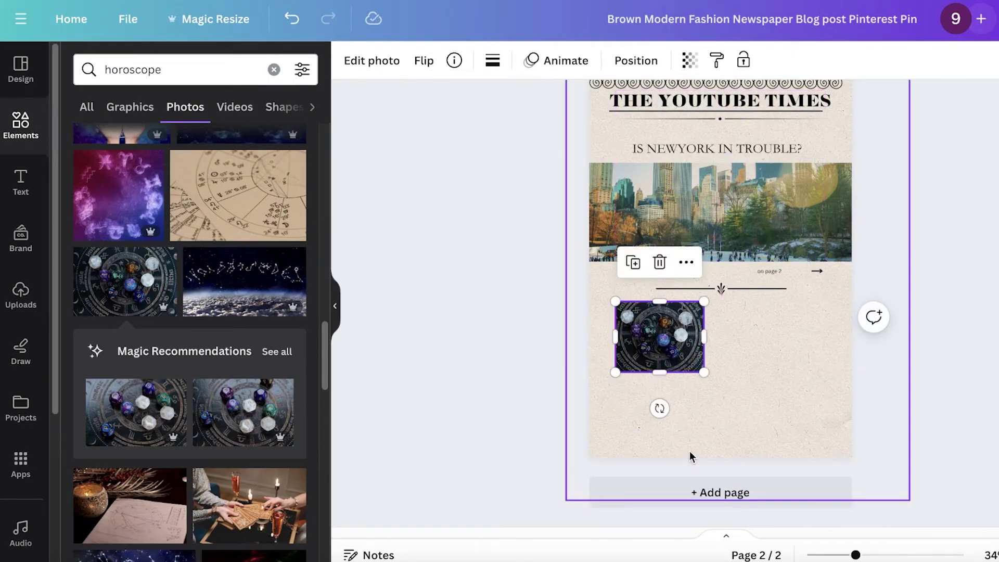
{"action": "left_click", "coordinate": [21, 125]}
Step: Search 'fashion' and place a cropped, shrunken suit photo at lower right beside the dice image
{"action": "type", "text": "fashion"}
{"action": "key", "text": "Return"}
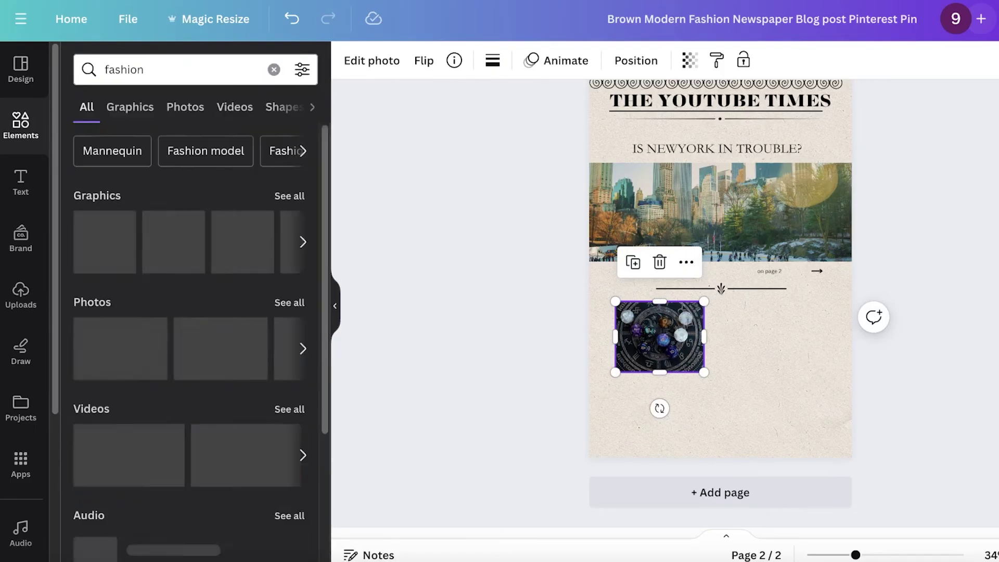
{"action": "left_click", "coordinate": [290, 302]}
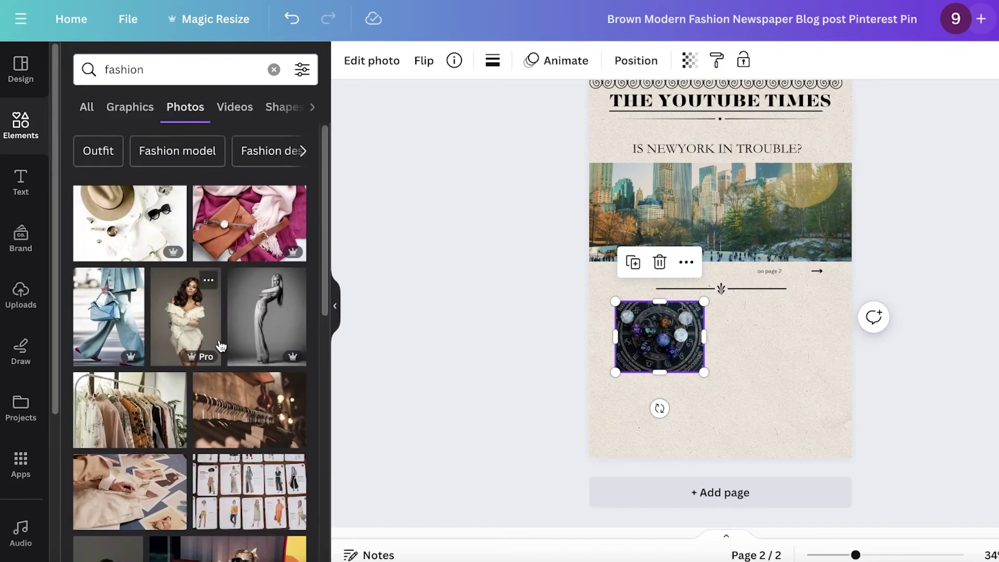
{"action": "scroll", "coordinate": [217, 368], "scroll_direction": "down", "scroll_amount": 5}
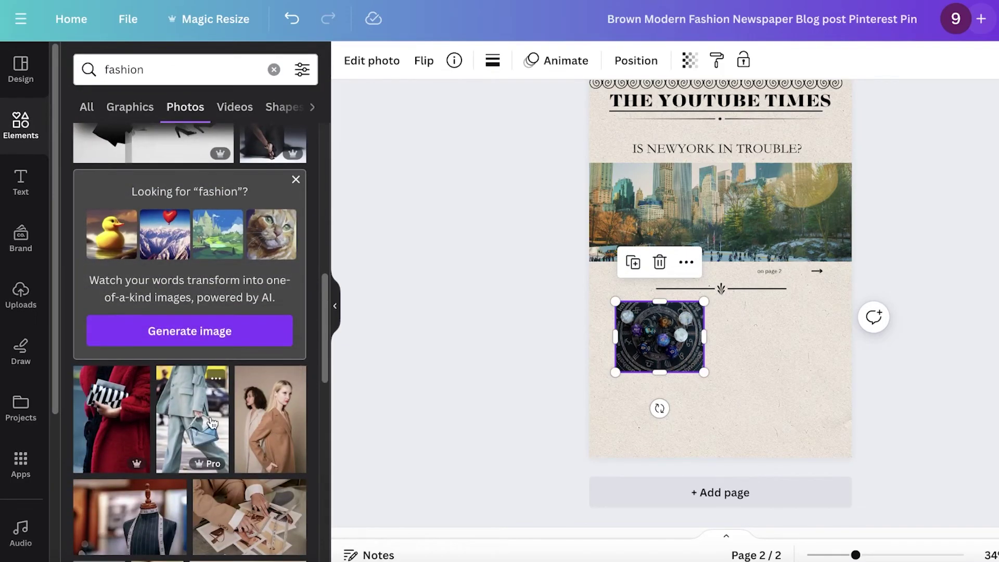
{"action": "left_click", "coordinate": [172, 419]}
{"action": "left_click_drag", "start_coordinate": [642, 112], "coordinate": [725, 290]}
{"action": "left_click_drag", "start_coordinate": [779, 235], "coordinate": [785, 316]}
{"action": "left_click_drag", "start_coordinate": [731, 323], "coordinate": [774, 379]}
{"action": "left_click_drag", "start_coordinate": [776, 382], "coordinate": [786, 403]}
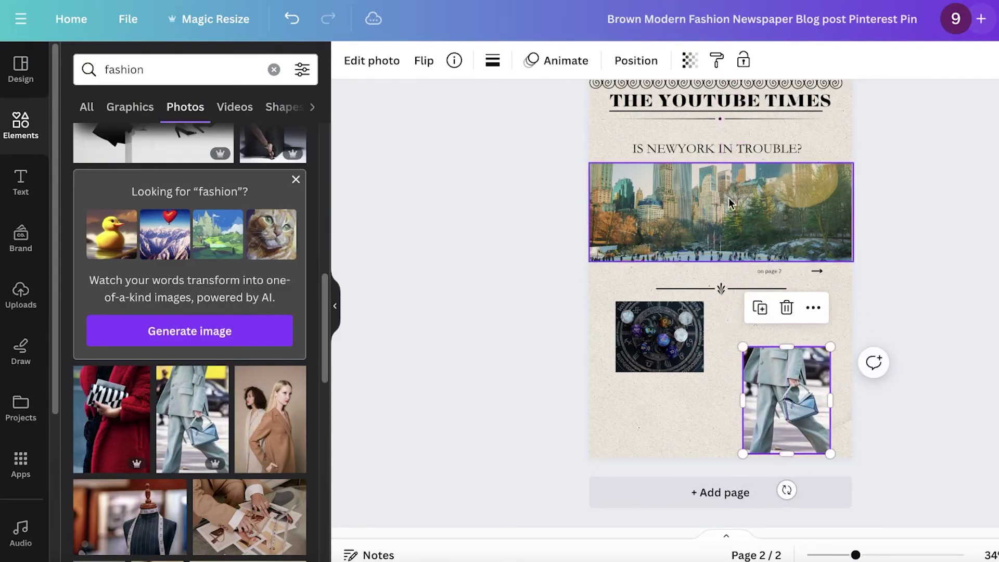
{"action": "left_click", "coordinate": [717, 147]}
Step: Duplicate the headline into two-line copies below the dice photo and above the fashion photo
{"action": "key", "text": "ctrl+d"}
{"action": "left_click_drag", "start_coordinate": [717, 148], "coordinate": [706, 389]}
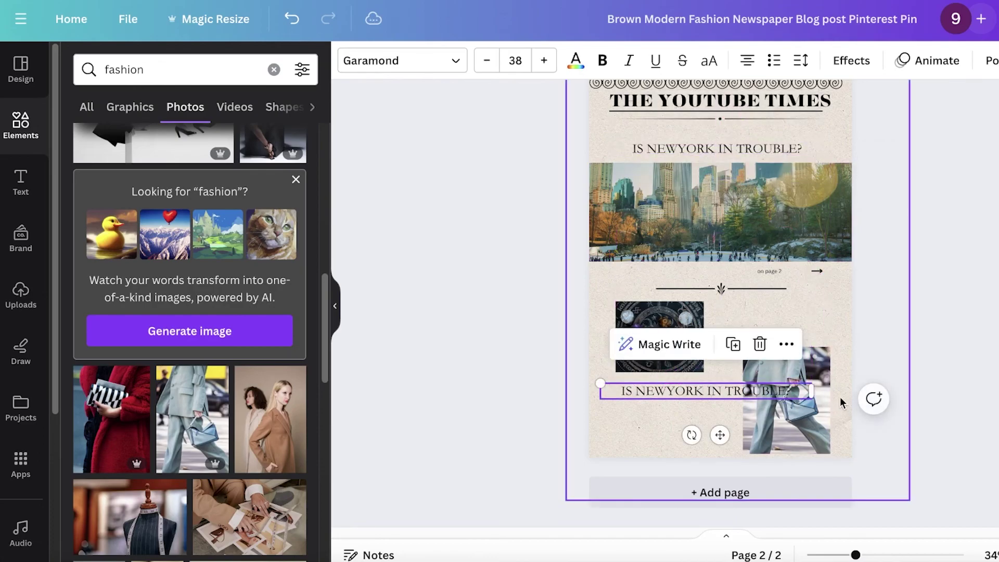
{"action": "left_click_drag", "start_coordinate": [816, 388], "coordinate": [787, 308]}
{"action": "key", "text": "ctrl+d"}
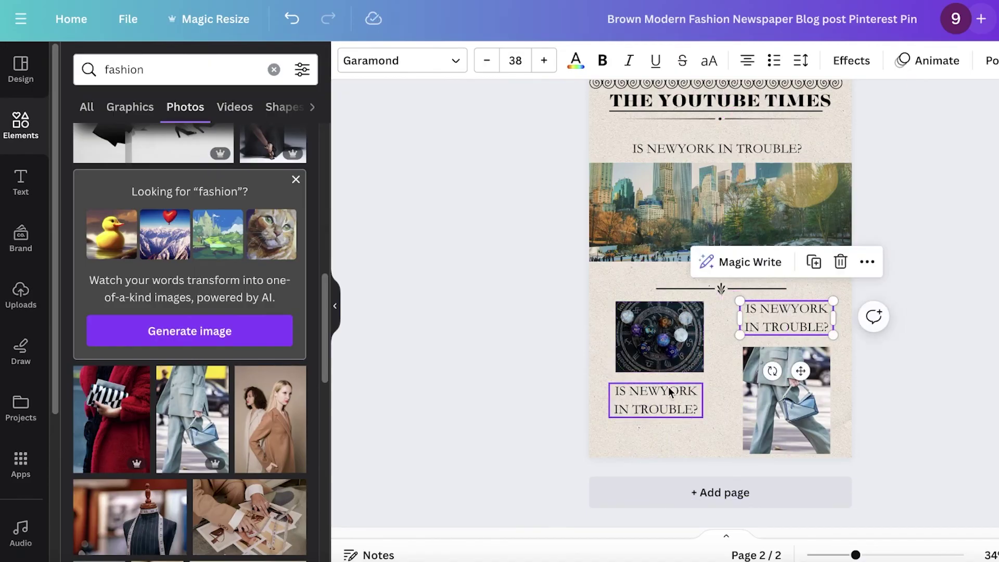
{"action": "double_click", "coordinate": [671, 391]}
{"action": "scroll", "coordinate": [968, 344], "scroll_direction": "up", "scroll_amount": 5}
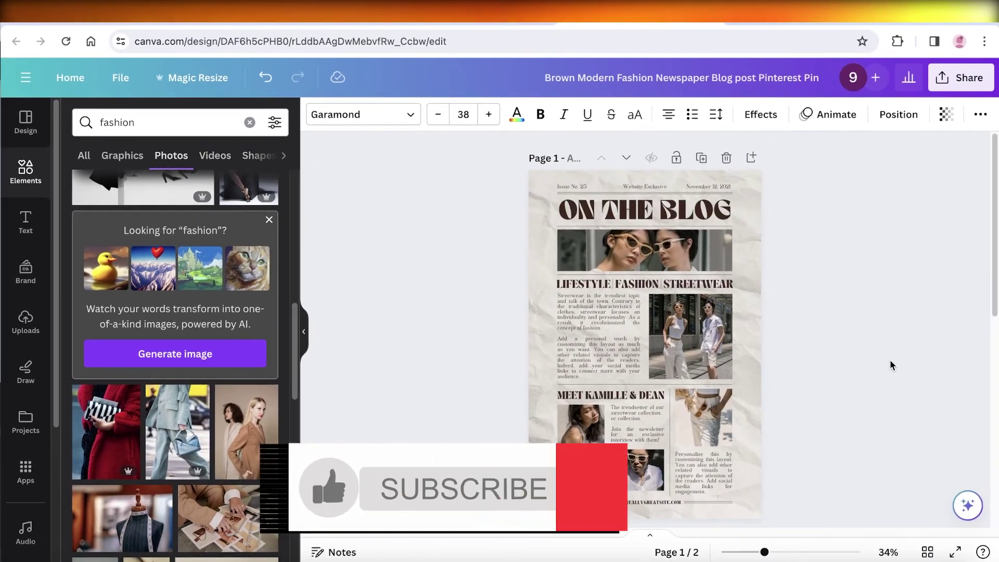
{"action": "scroll", "coordinate": [890, 360], "scroll_direction": "down", "scroll_amount": 5}
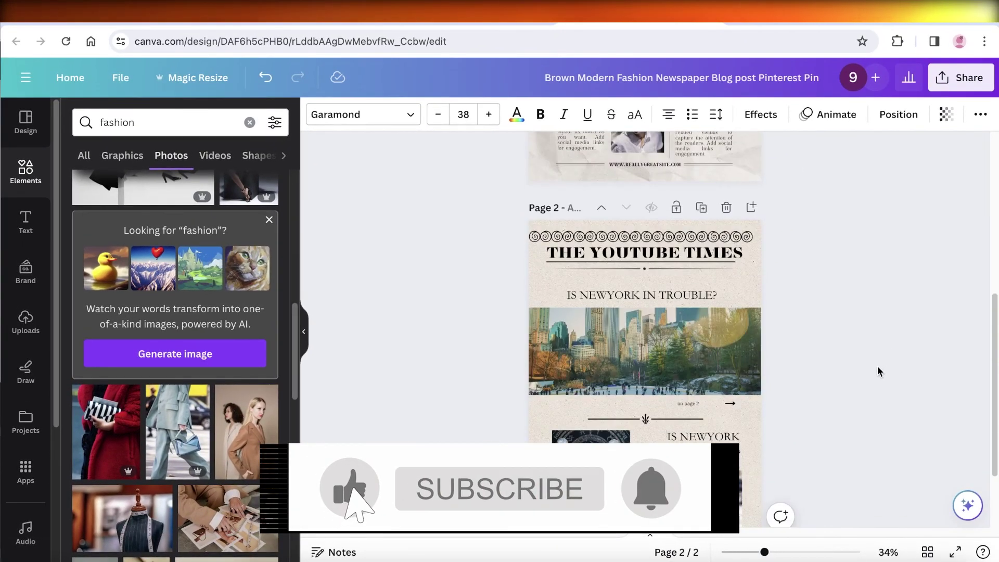
{"action": "scroll", "coordinate": [864, 366], "scroll_direction": "down", "scroll_amount": 2}
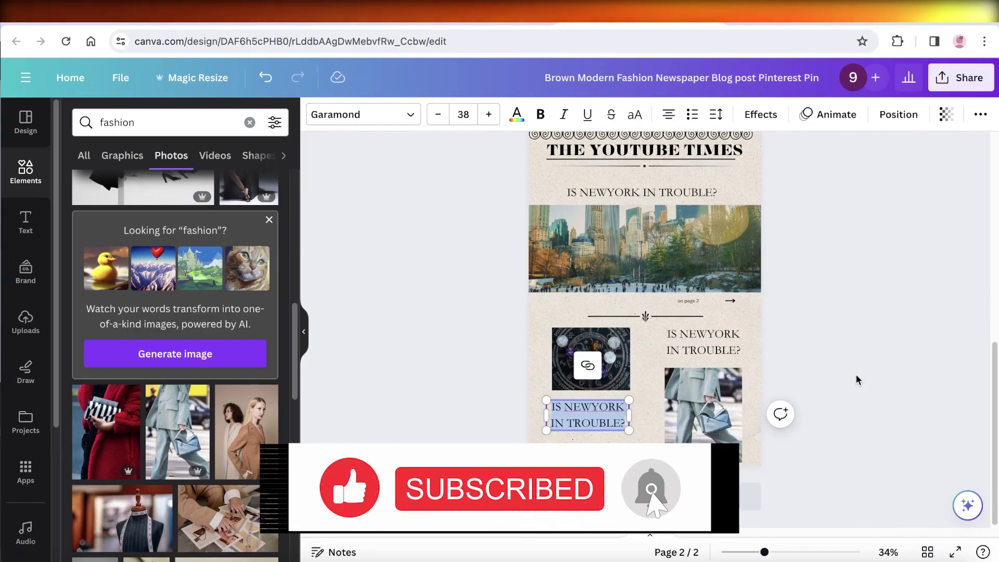